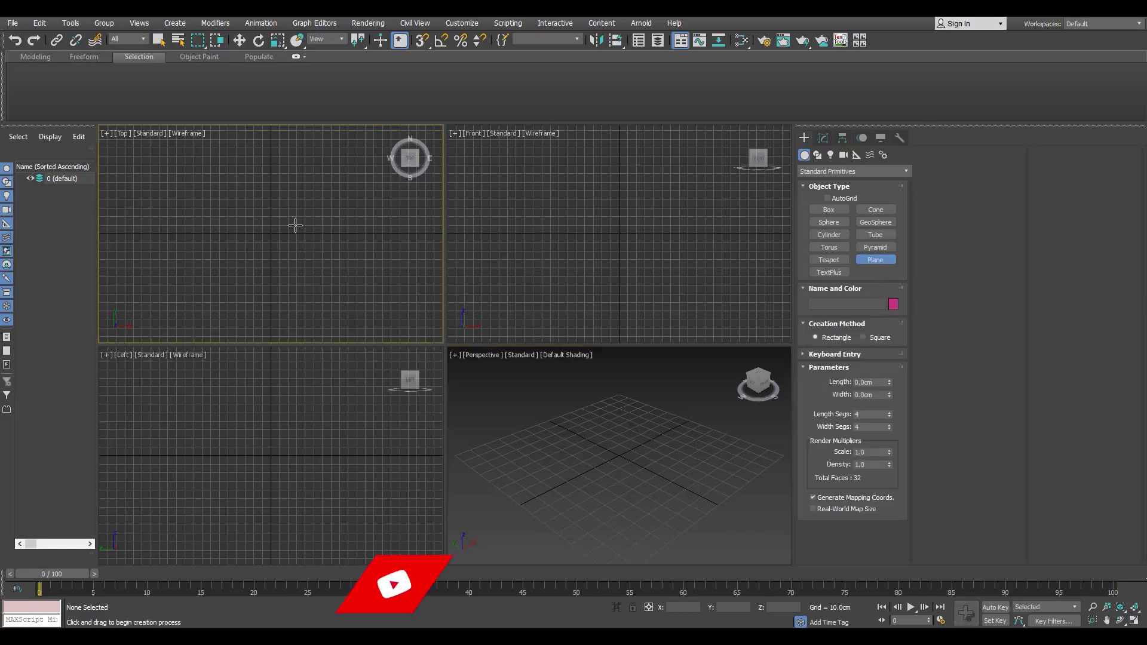
Step: Draw a single-segment plane in the top view, widened along X and flattened along Y
key(alt+w)
key(s)
drag(445, 344, 618, 313)
right_click(618, 312)
click(823, 138)
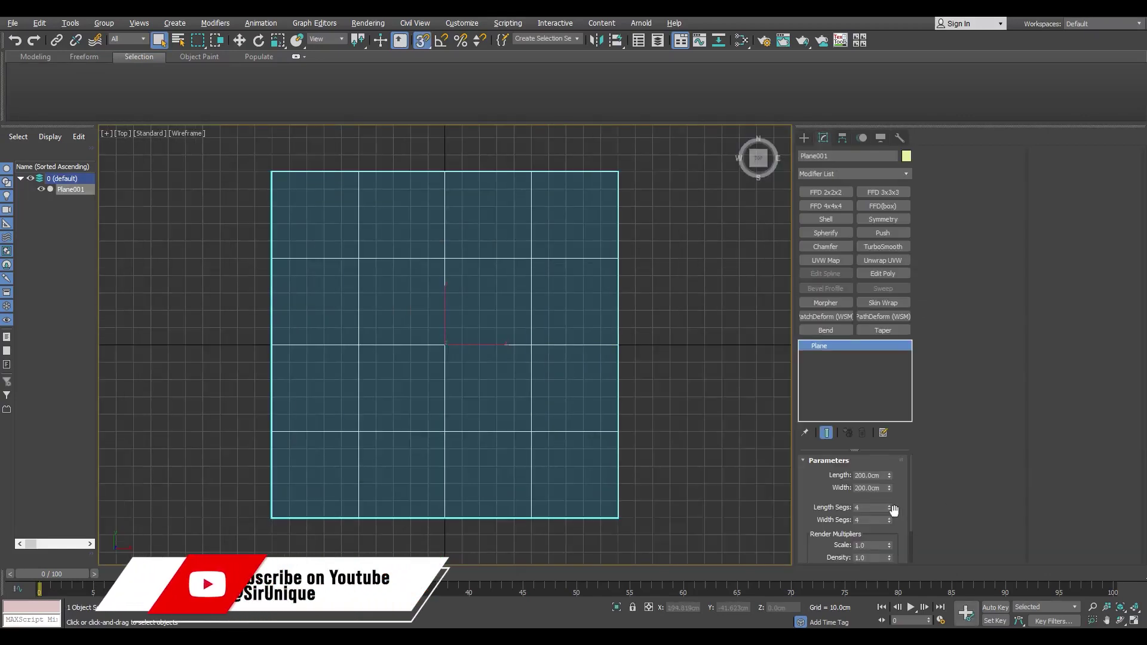
right_click(889, 508)
scroll(452, 397, down, 2)
drag(508, 362, 577, 362)
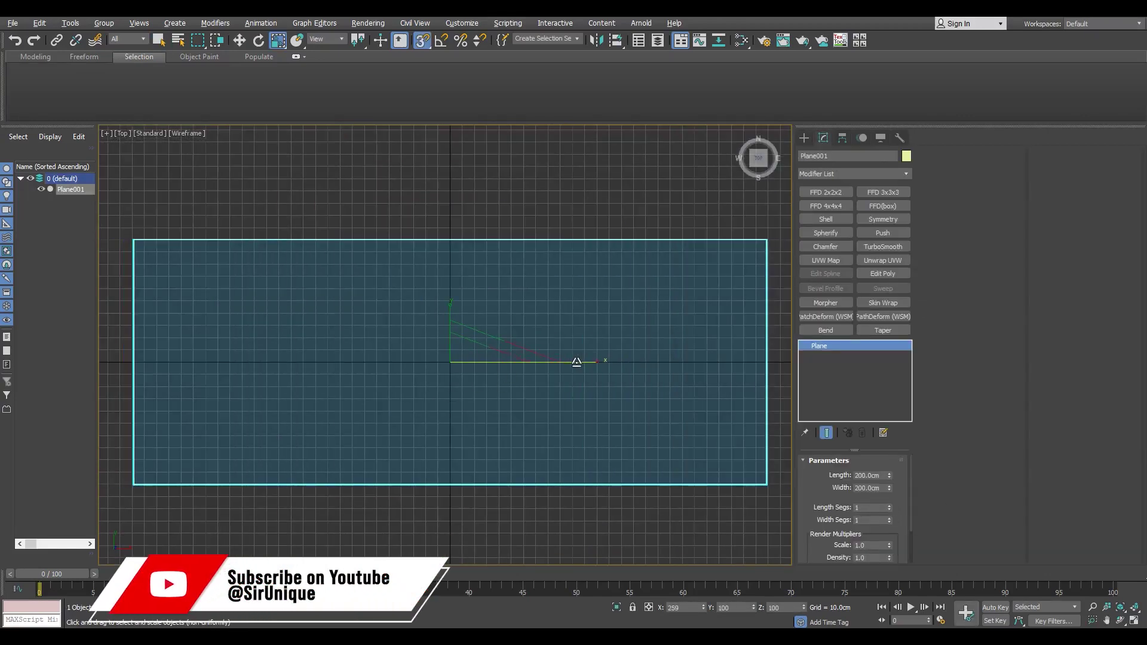
drag(460, 341, 456, 325)
key(alt+w)
key(alt+w)
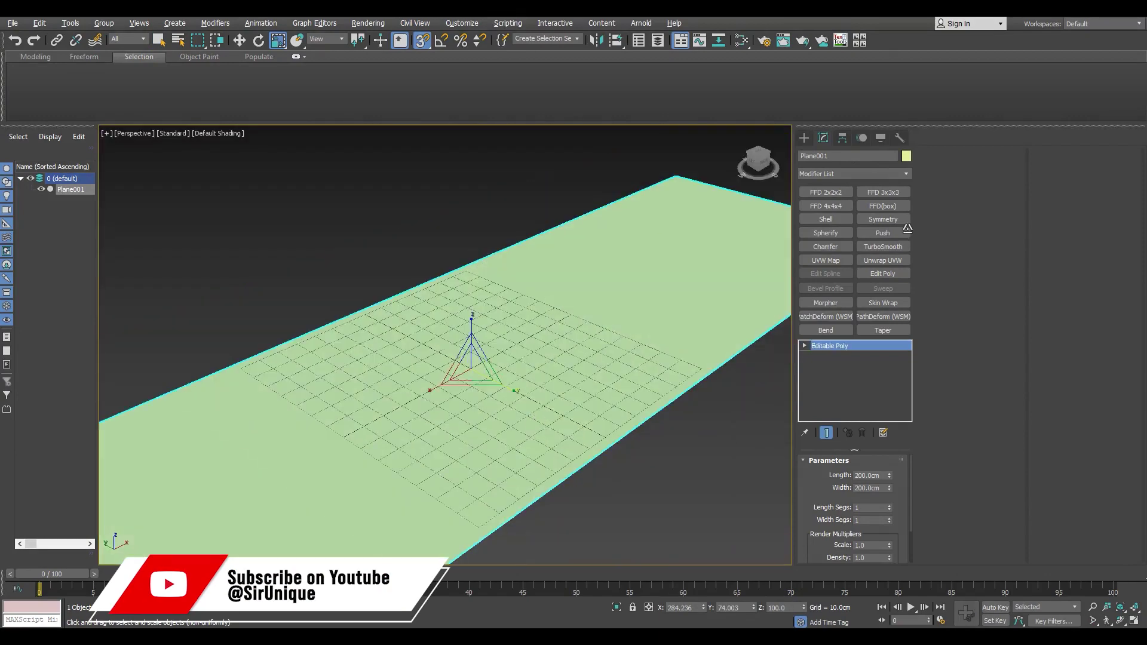
Step: Set the plane's object colour to black and apply a new material to it
click(899, 138)
click(906, 156)
click(665, 349)
click(633, 387)
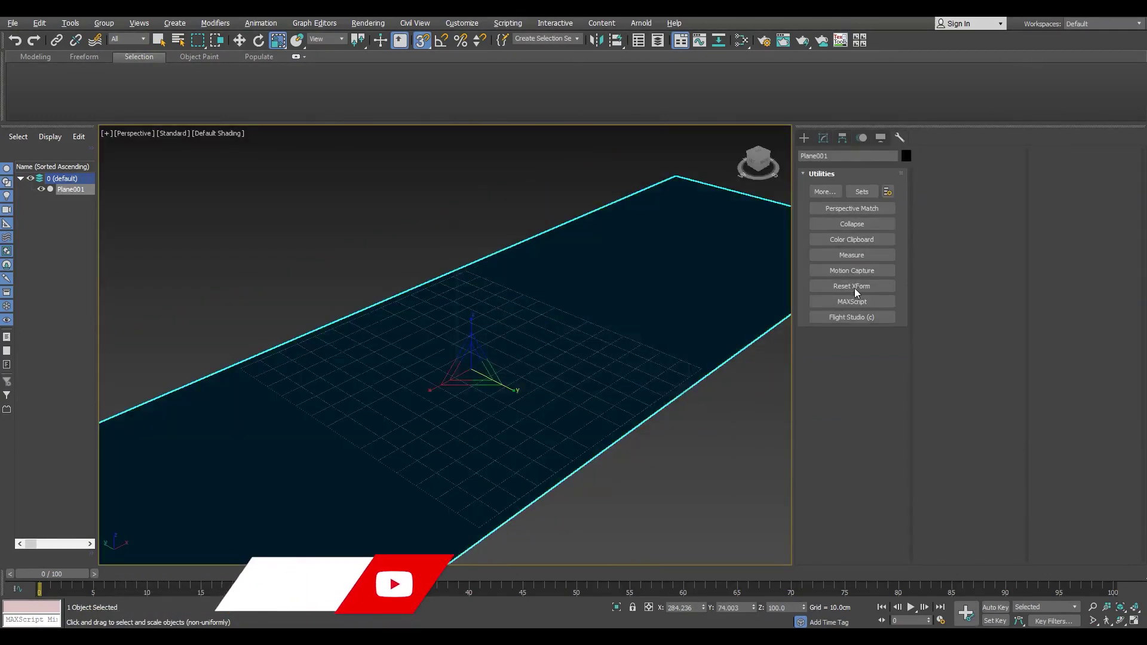
click(855, 286)
key(m)
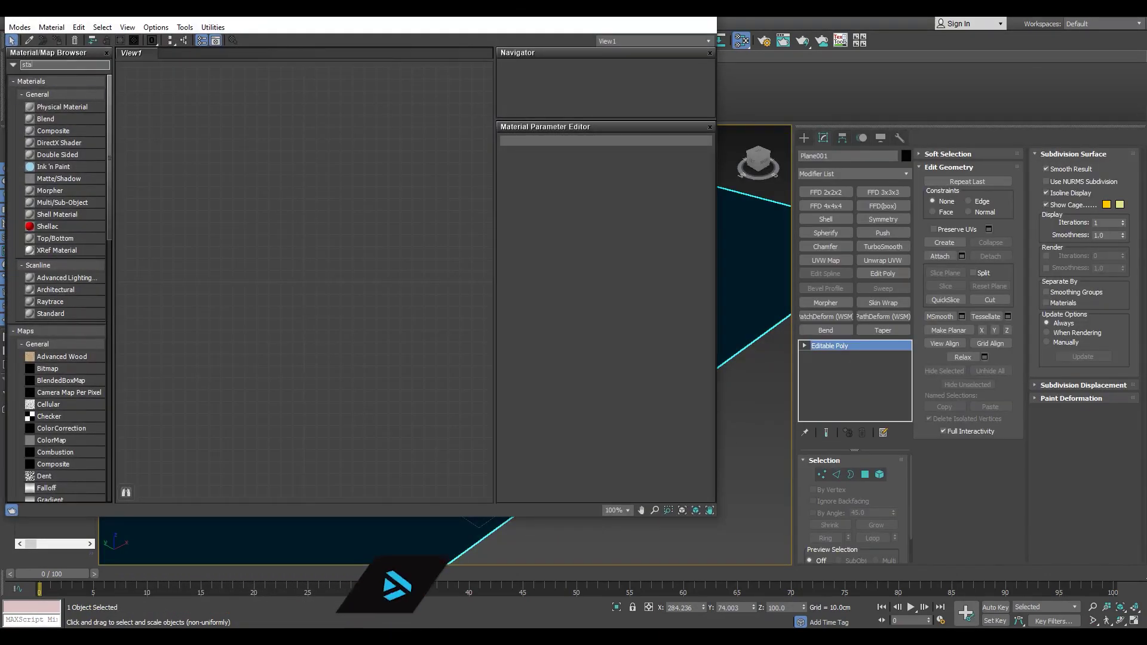
drag(54, 78, 312, 149)
key(m)
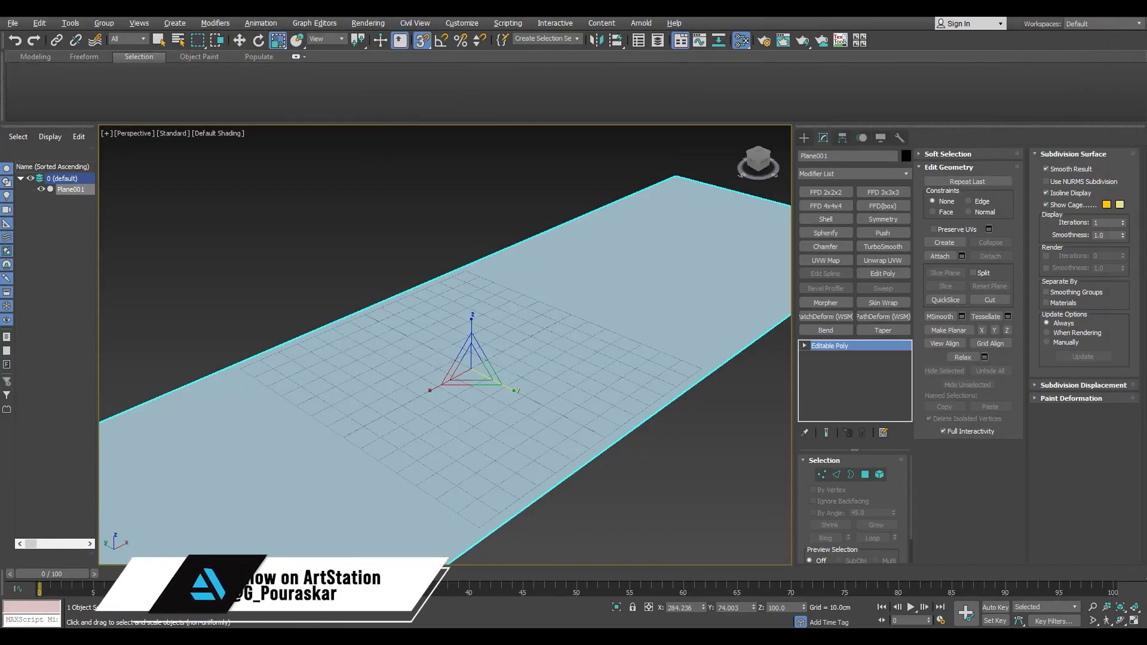
Step: Scale the plane to 64% along X, then Reset XForm and collapse it
scroll(470, 323, down, 2)
scroll(470, 322, down, 3)
key(s)
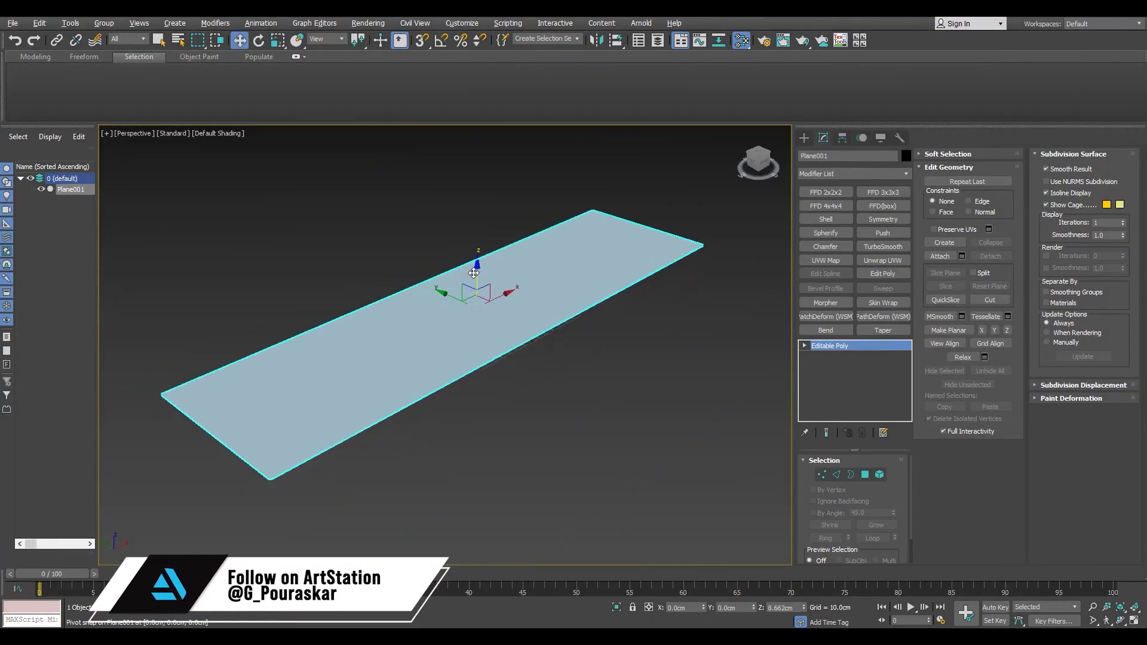
key(r)
drag(449, 301, 451, 315)
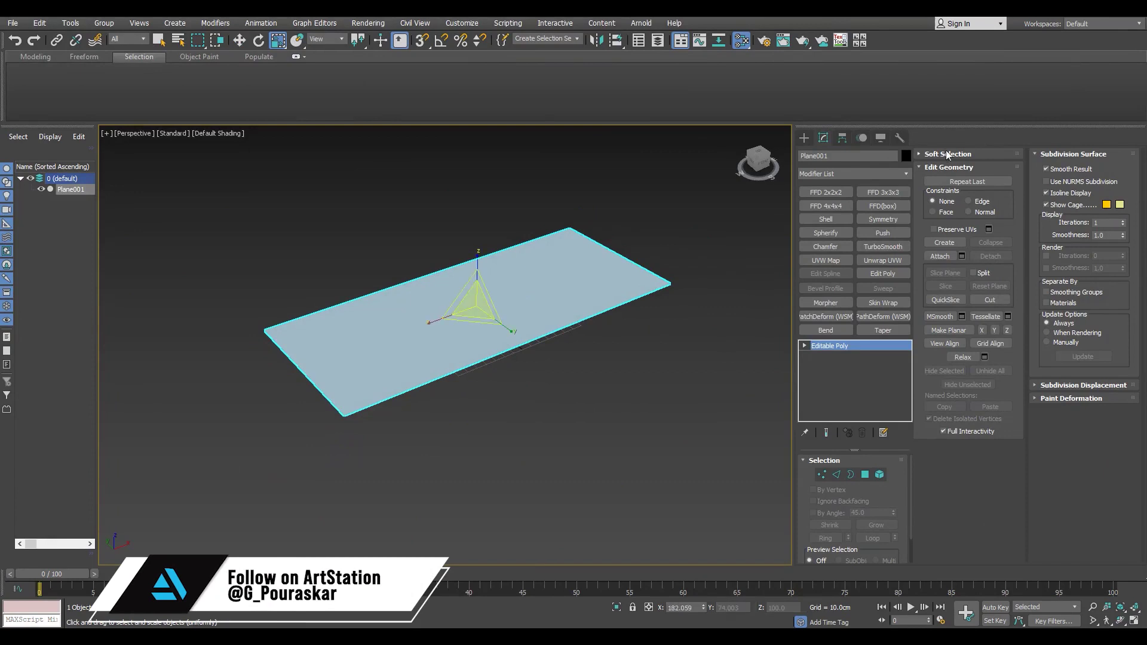
click(899, 138)
click(851, 286)
click(845, 356)
click(823, 138)
scroll(404, 359, up, 4)
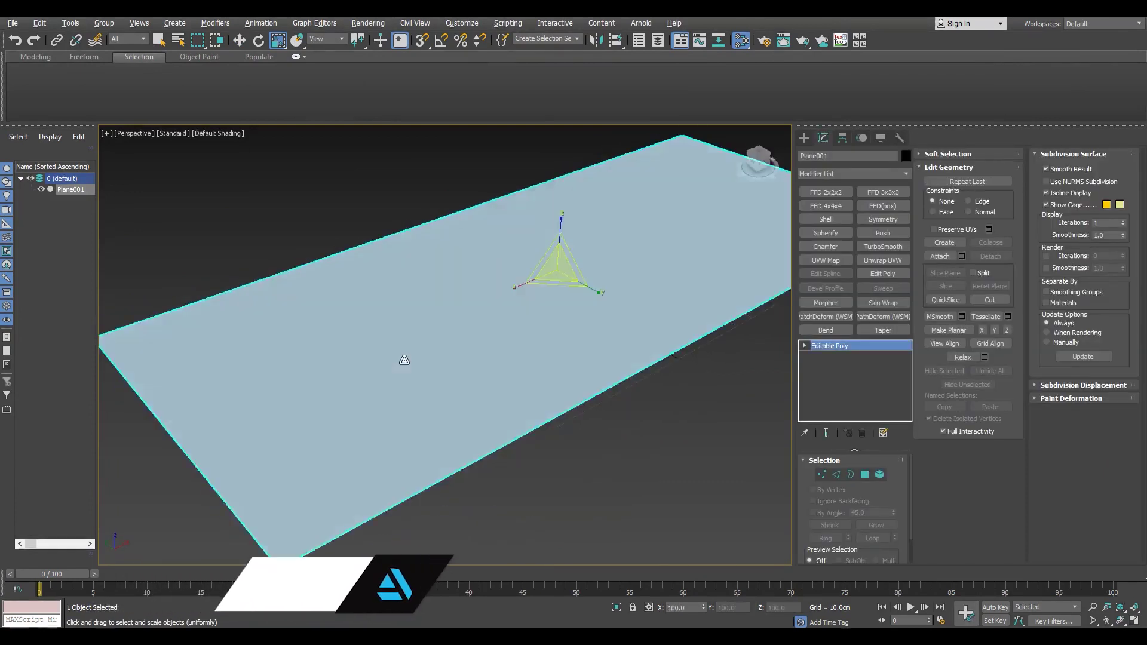
scroll(404, 359, down, 4)
key(2)
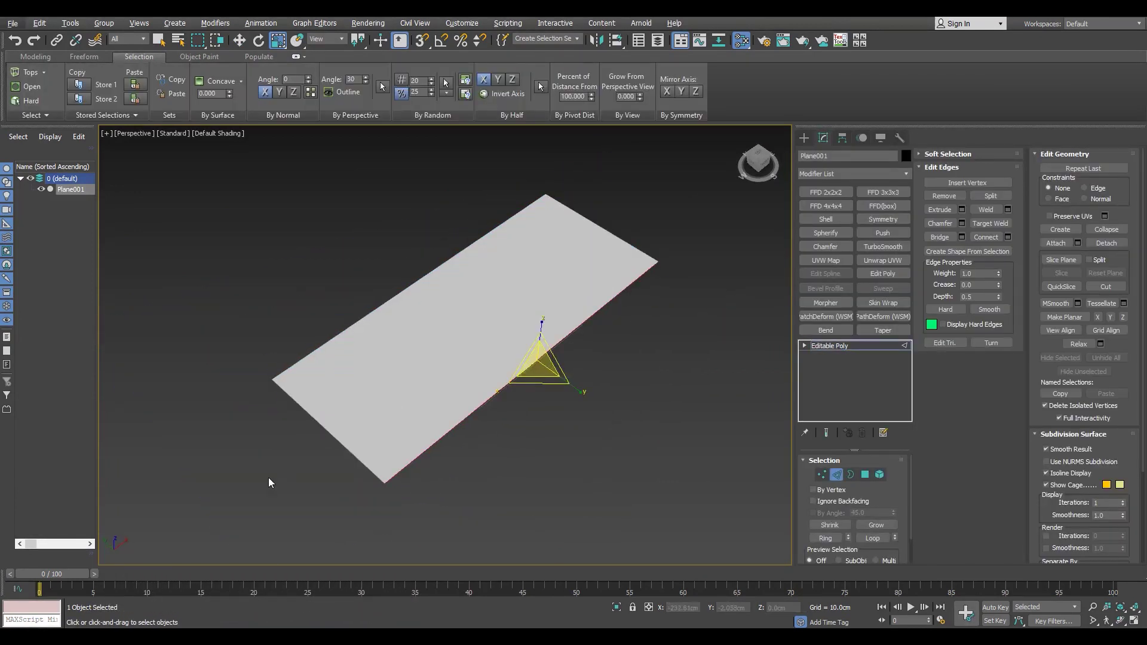
Step: Connect the selected opposite edges with extra edges and view the plane from the top
click(1007, 238)
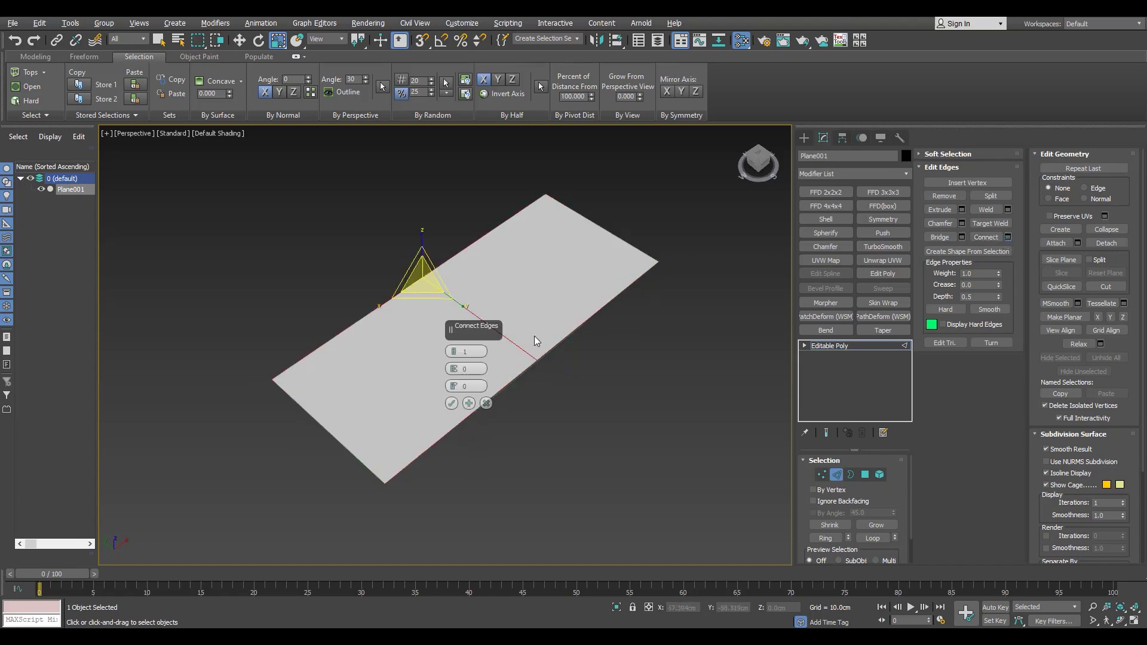
drag(453, 351, 454, 335)
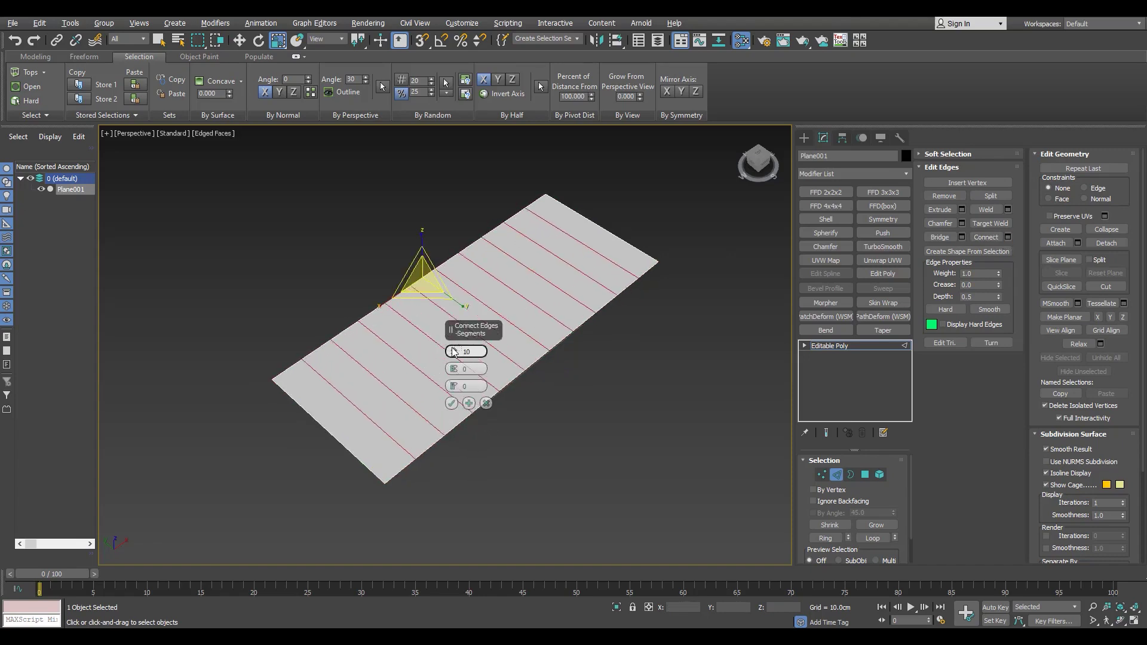
click(452, 403)
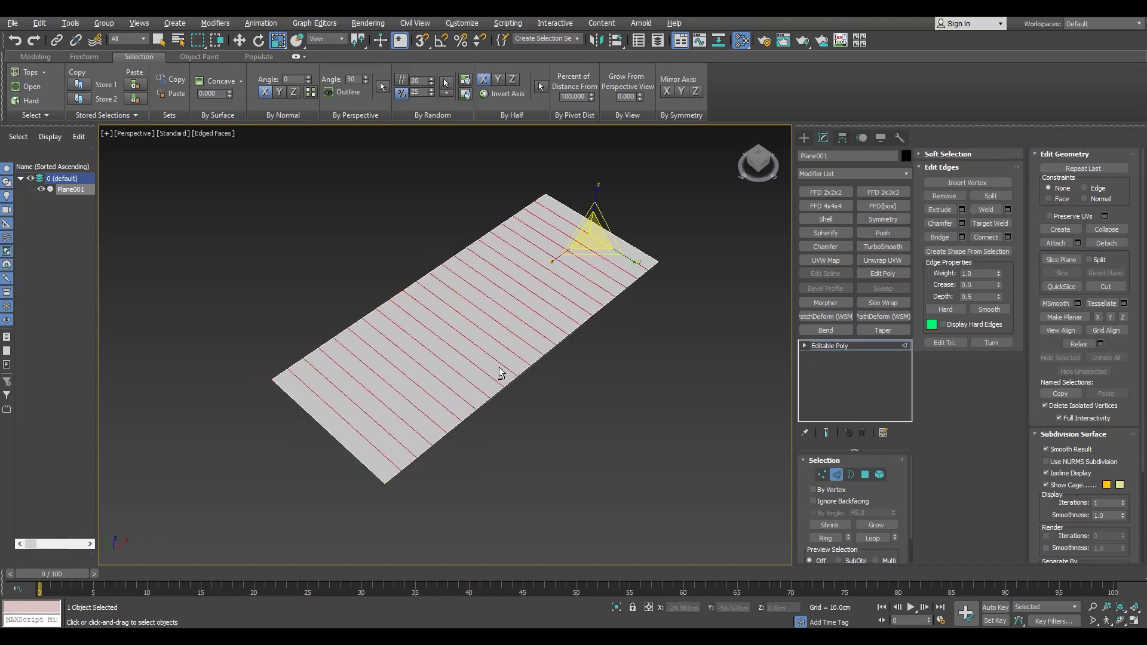
alt+middle_drag(499, 371, 445, 406)
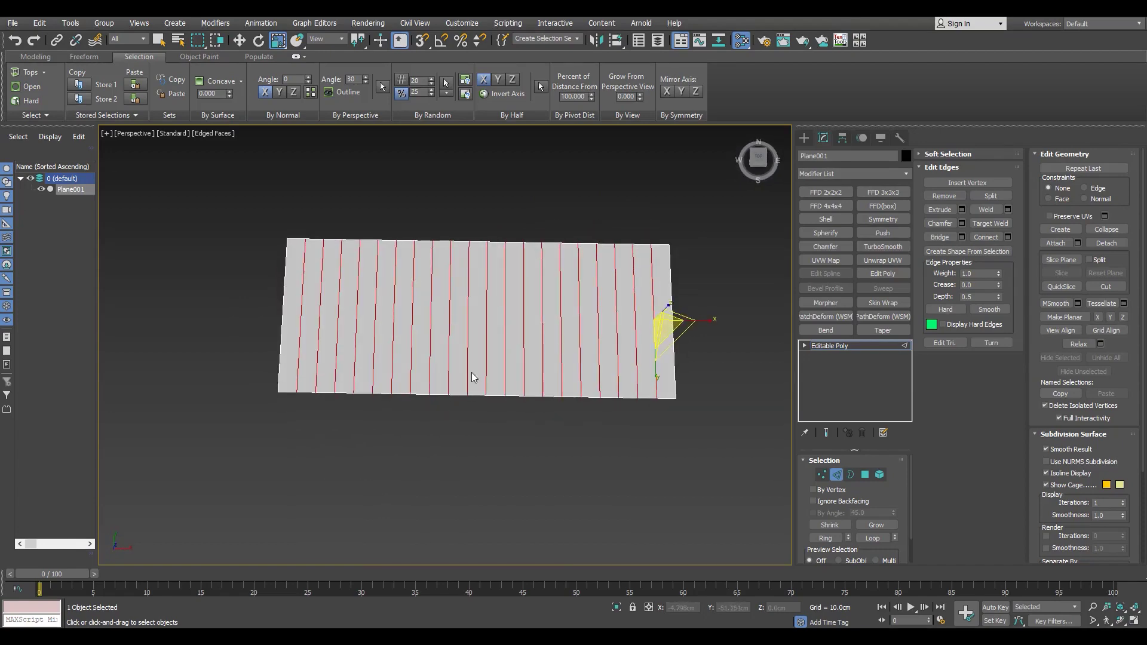
key(t)
scroll(422, 451, up, 3)
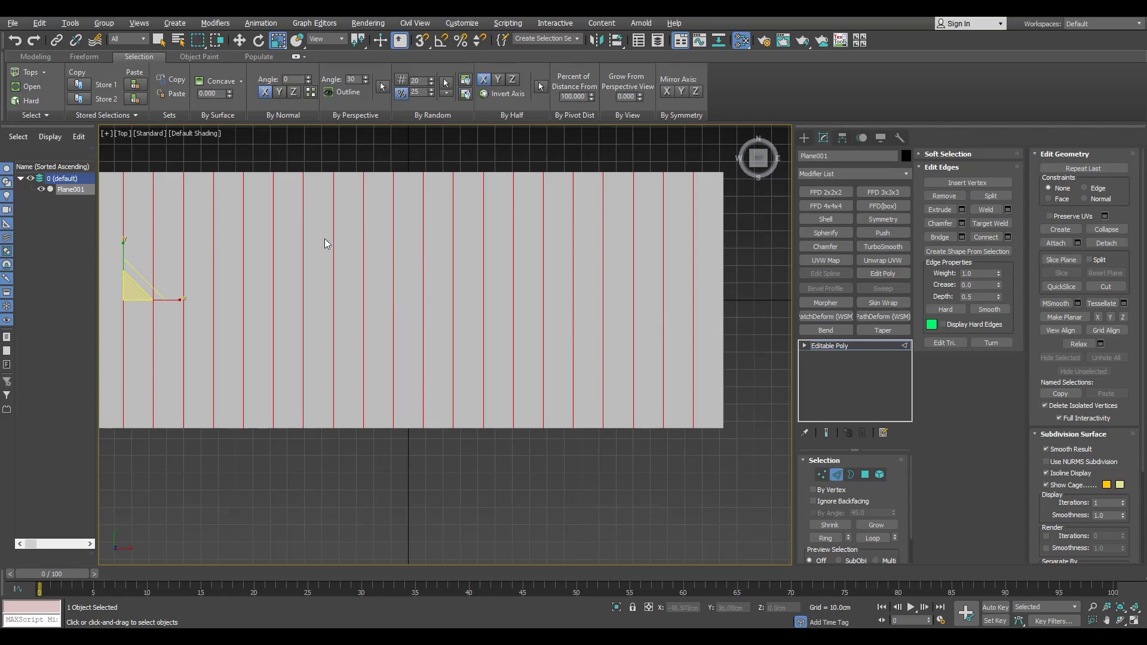
scroll(549, 270, down, 2)
Step: Redo Connect Edges to get 21 evenly spaced edges, showing edged faces
click(833, 346)
key(w)
scroll(492, 337, up, 2)
scroll(400, 378, down, 1)
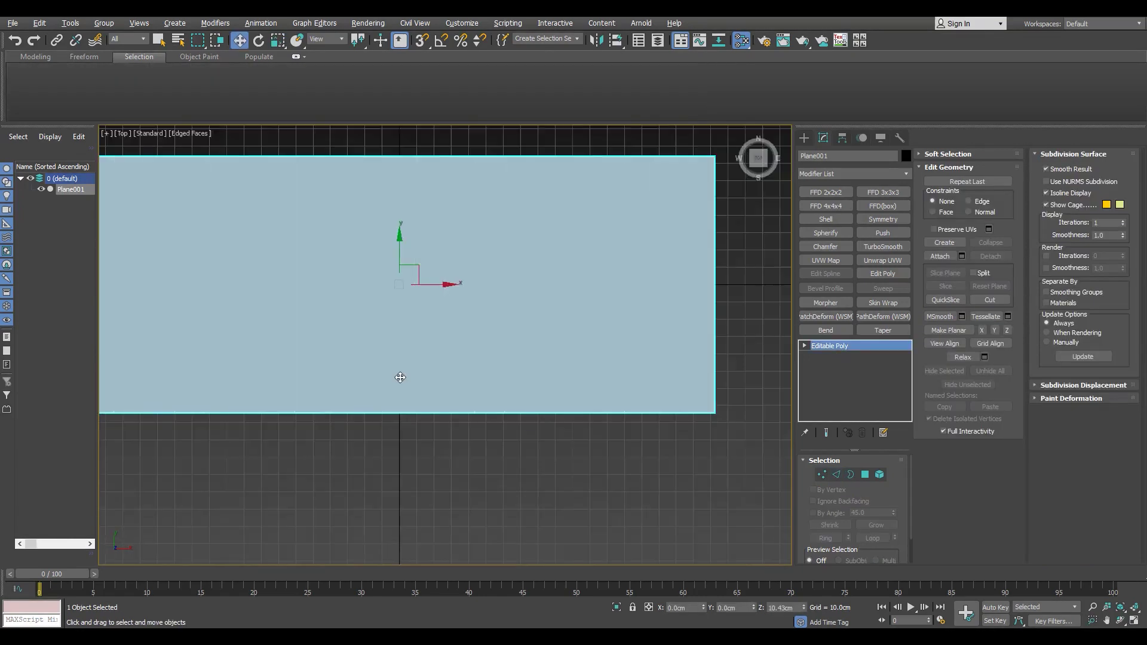
key(2)
key(ctrl+shift+e)
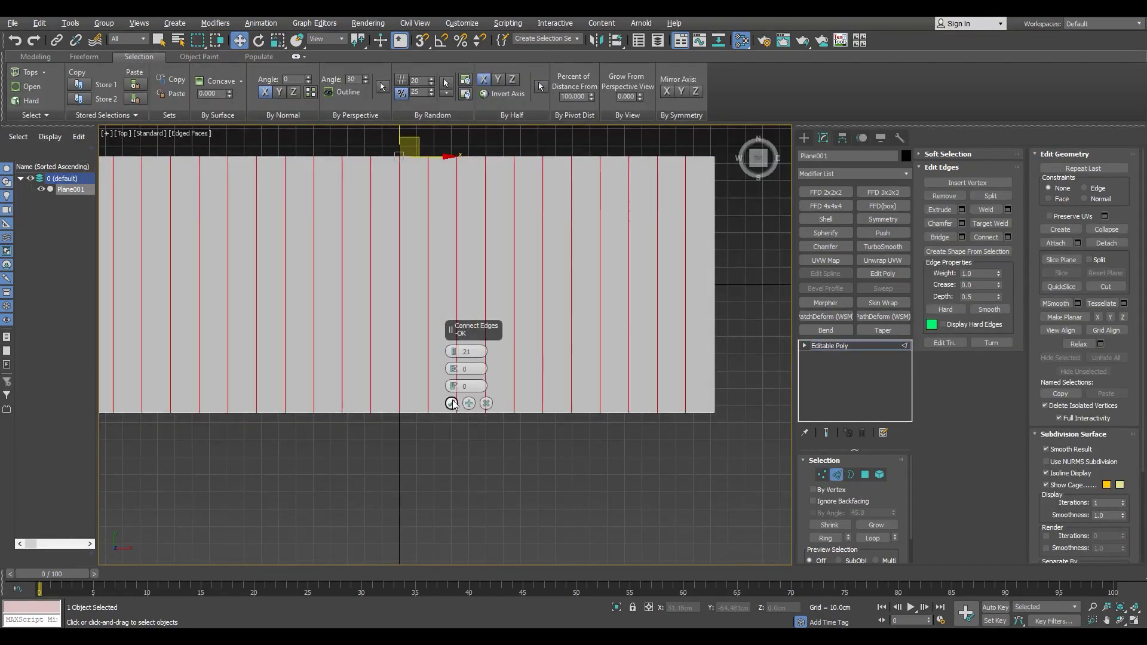
click(452, 403)
scroll(453, 403, down, 1)
scroll(451, 405, up, 1)
key(1)
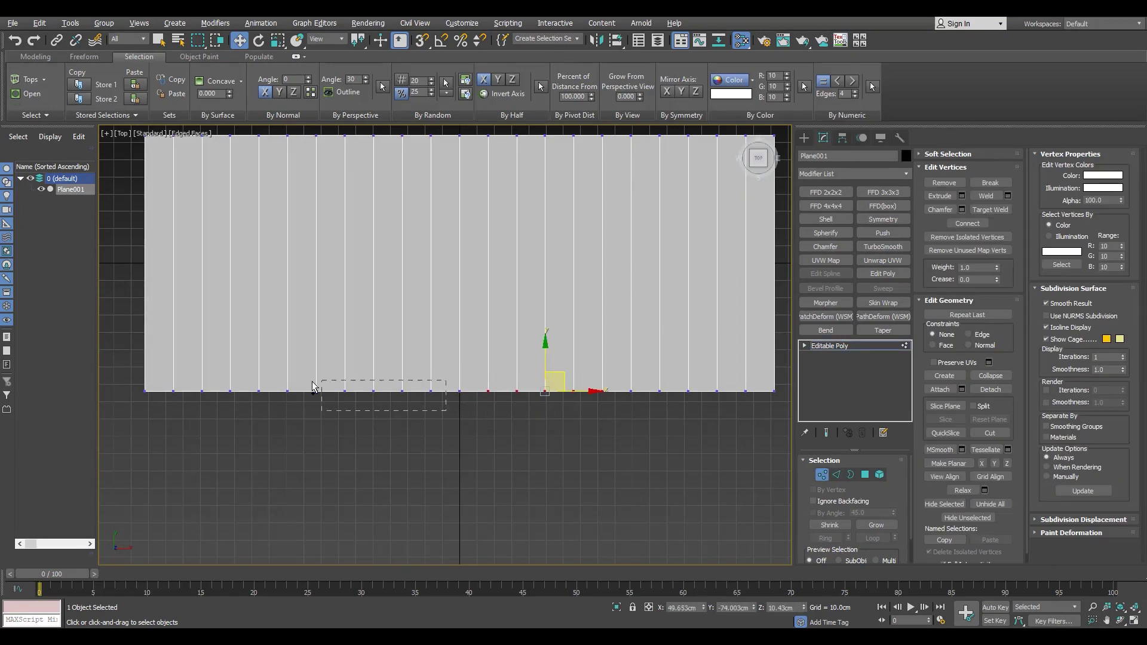
Step: Select the lower-edge vertices, test an FFD 3x3x3 bulge, and undo it
ctrl+drag(479, 355, 478, 355)
click(886, 195)
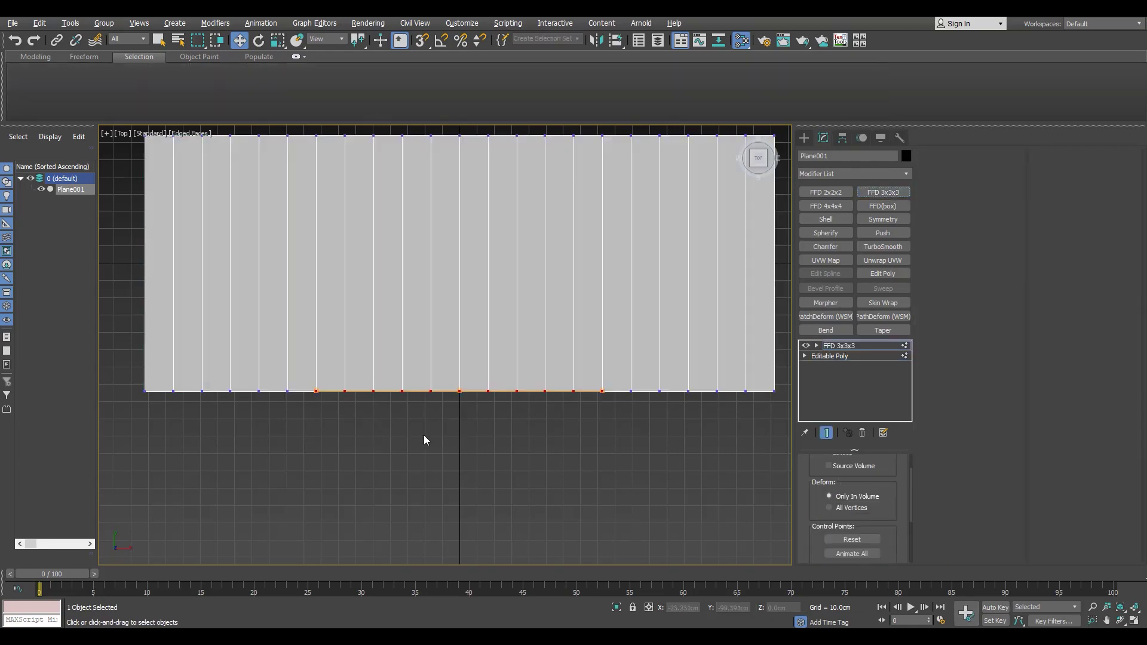
mouse_move(425, 440)
mouse_down()
mouse_move(461, 436)
mouse_move(441, 494)
mouse_move(444, 563)
mouse_move(458, 536)
mouse_up()
key(alt+w)
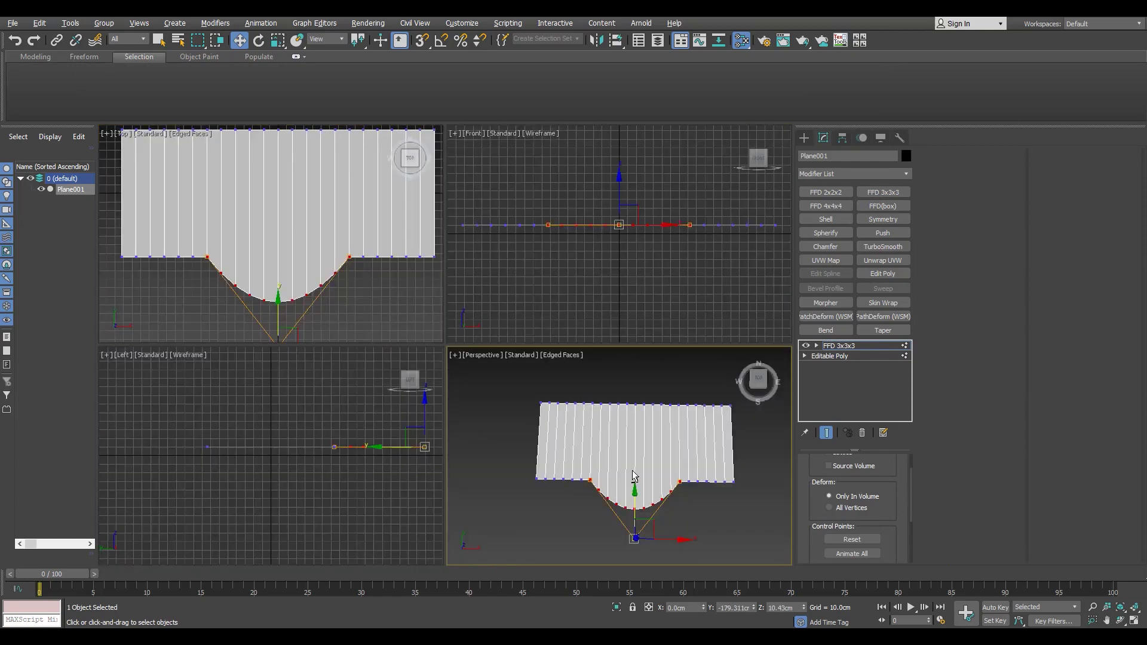
key(alt+w)
mouse_move(555, 403)
alt+middle_down()
mouse_move(486, 371)
mouse_move(518, 405)
alt+middle_up()
key(alt+w)
key(alt+w)
key(ctrl+z)
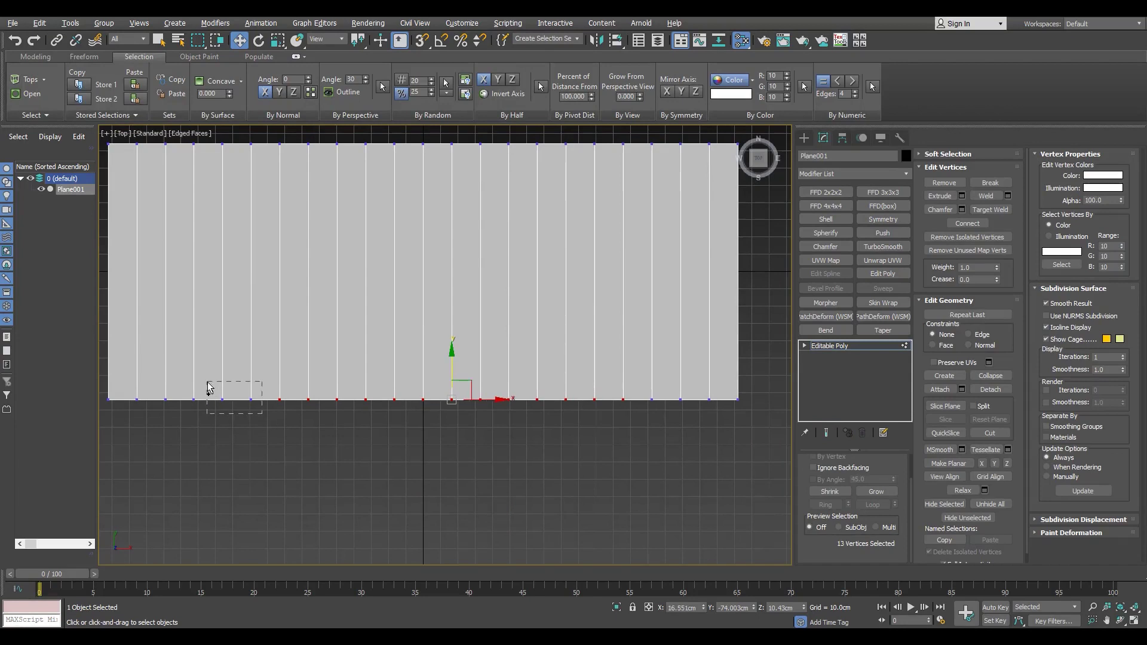
Step: Reapply FFD 3x3x3 and pull the middle control point out into a wide rounded bulge
click(883, 192)
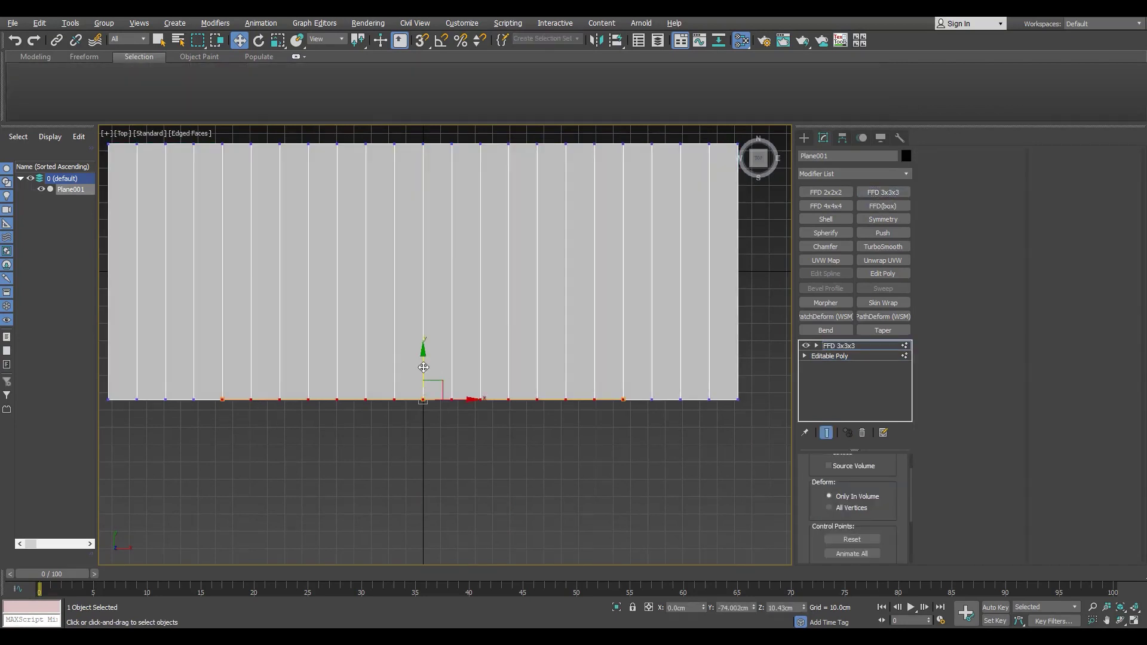
drag(423, 367, 384, 567)
key(alt+w)
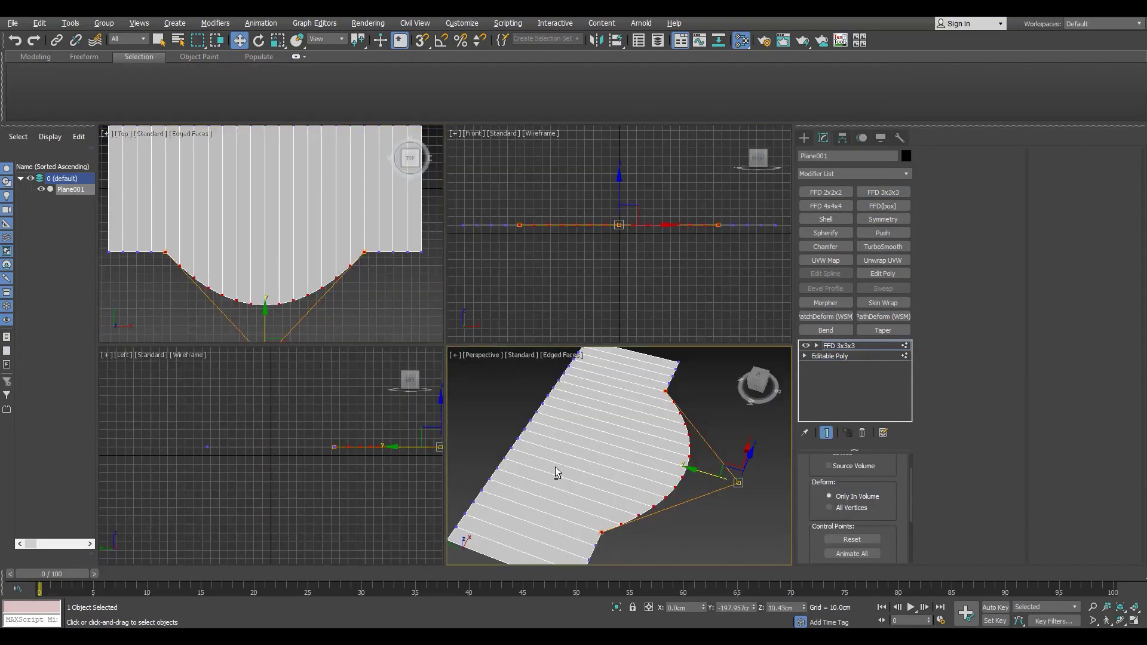
key(alt+w)
scroll(510, 411, up, 2)
scroll(561, 408, up, 2)
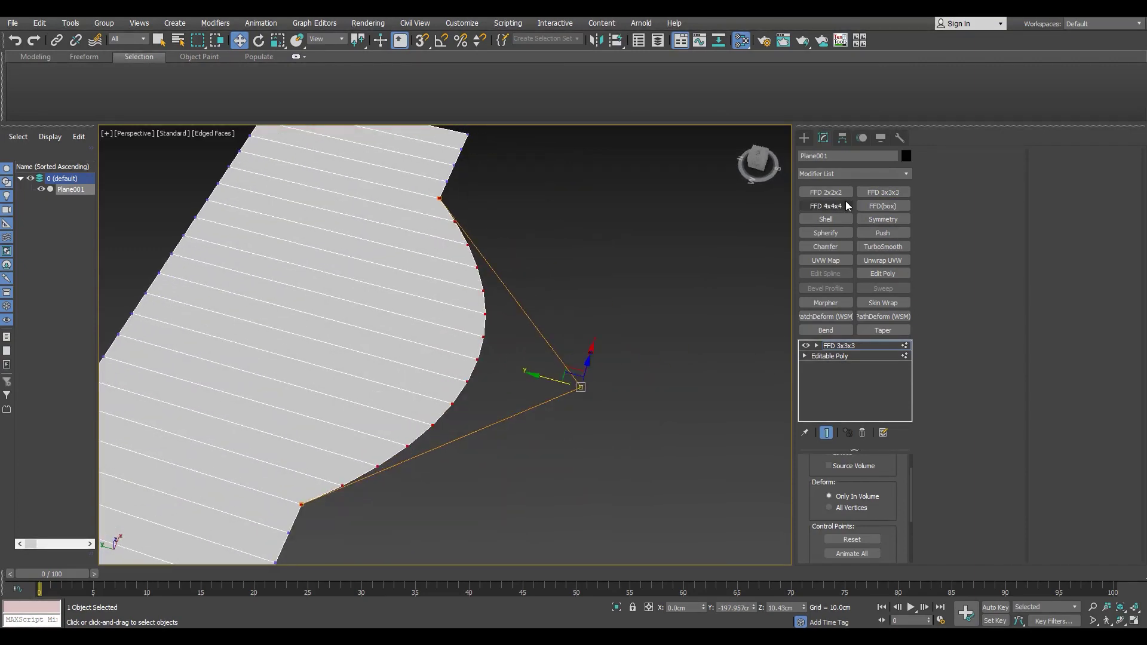
alt+middle_drag(404, 371, 509, 376)
mouse_move(509, 376)
mouse_down()
mouse_move(580, 376)
mouse_move(555, 379)
mouse_up()
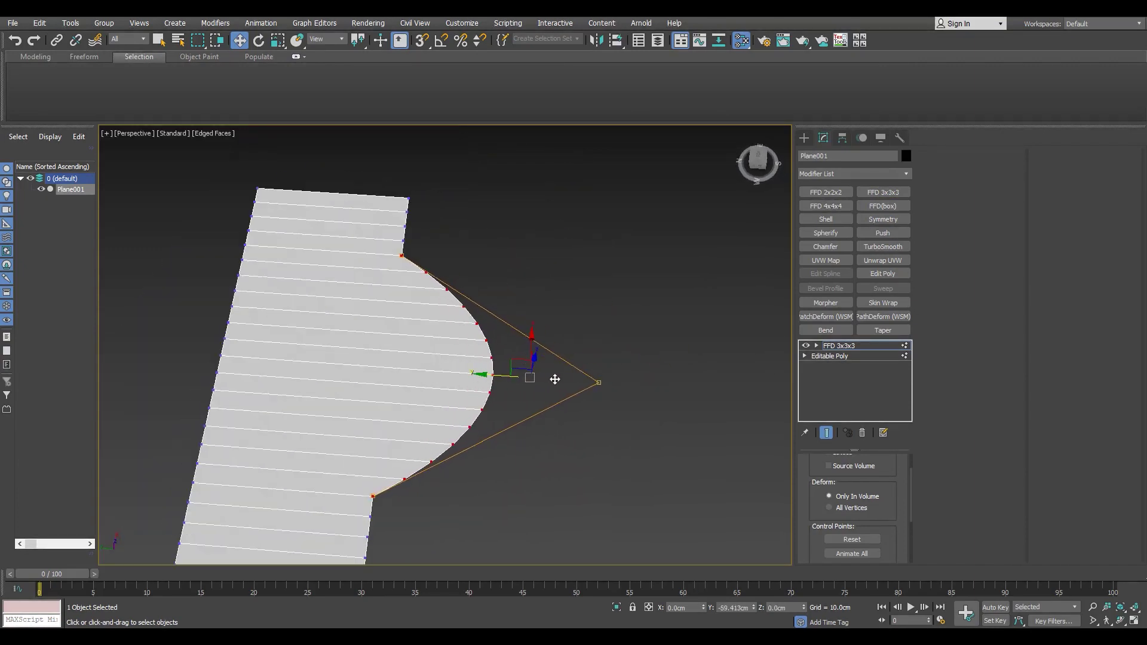
mouse_move(549, 377)
alt+middle_down()
mouse_move(430, 379)
mouse_move(432, 402)
mouse_move(869, 350)
alt+middle_up()
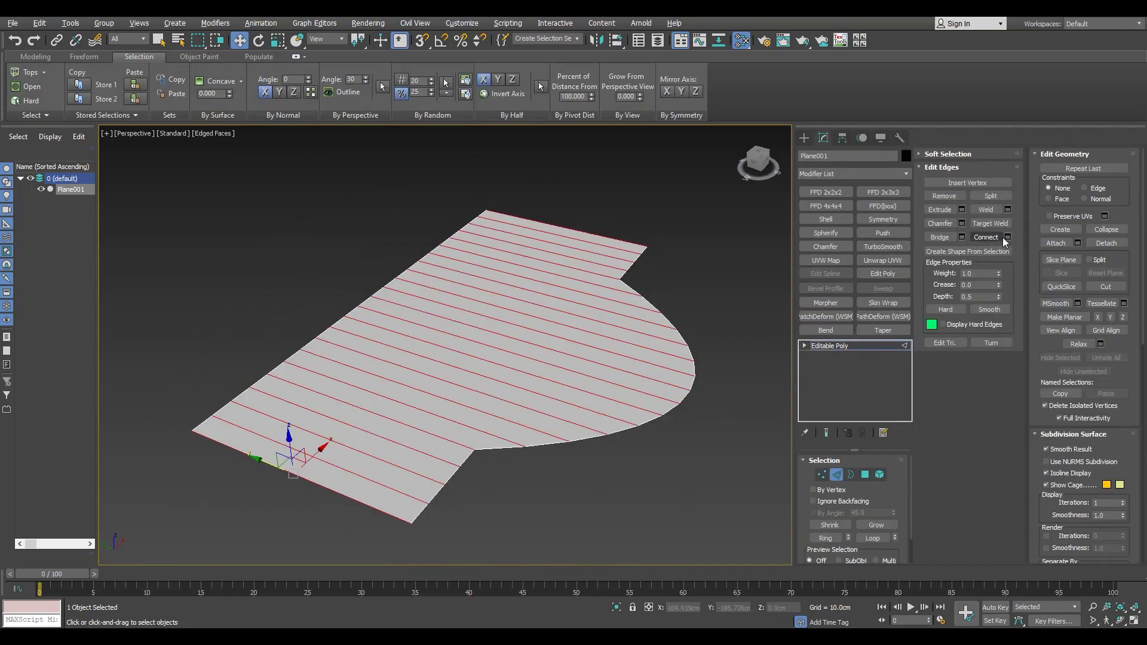
Step: Connect the cross edges with 2 segments and pinch 77 to form two lengthwise loops
drag(454, 369, 442, 185)
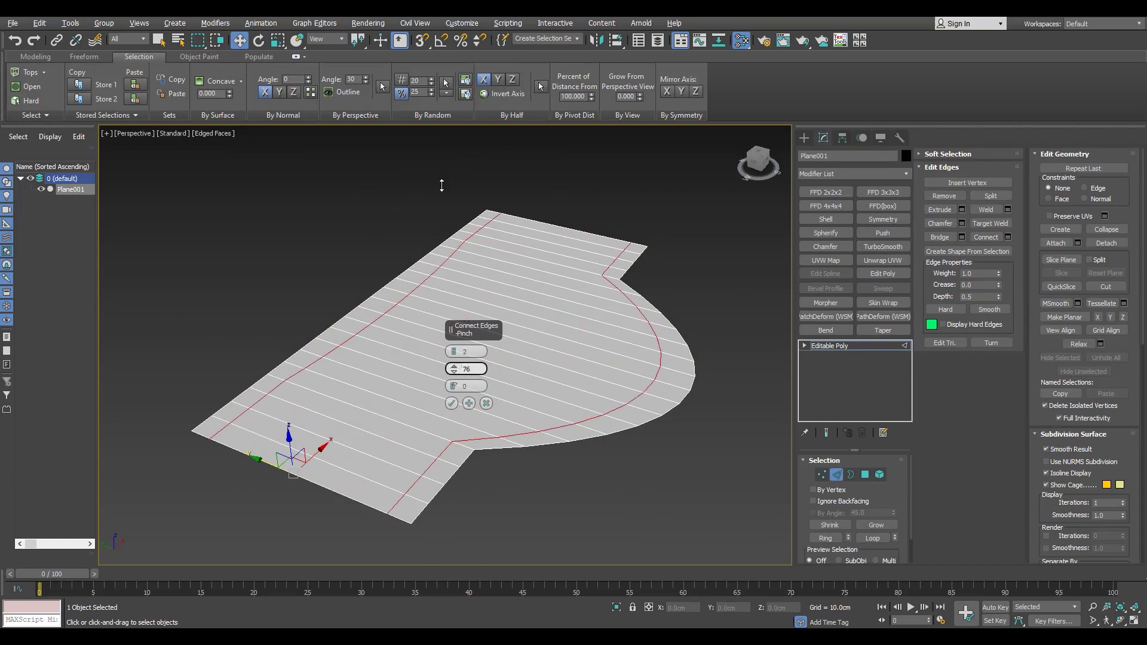
click(452, 406)
alt+middle_drag(452, 406, 376, 384)
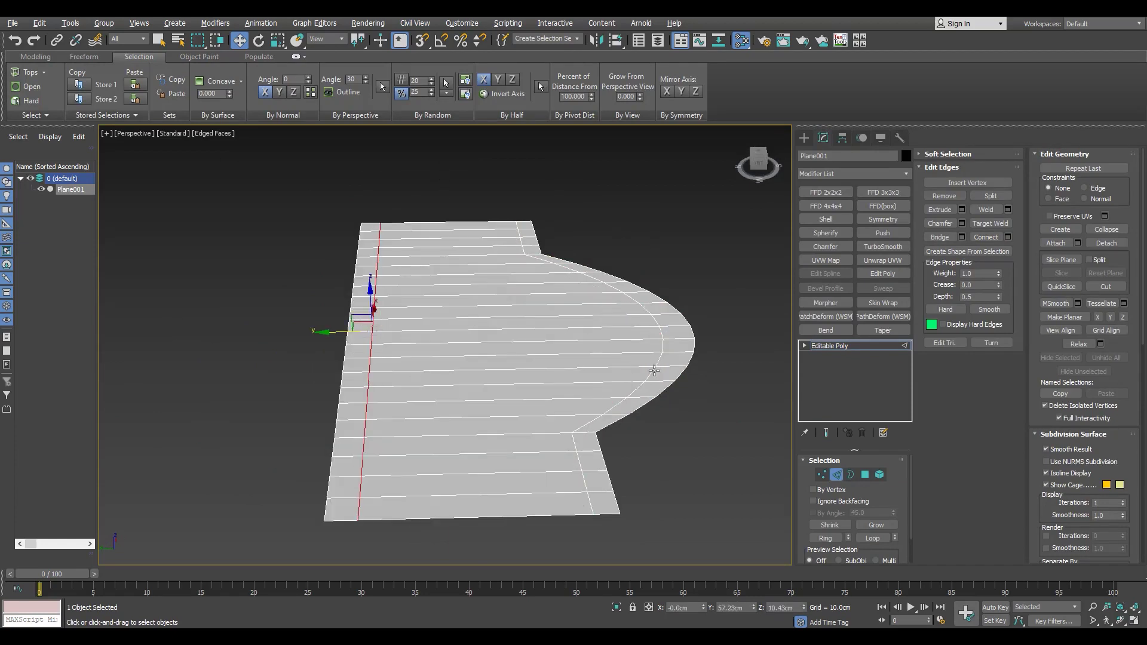
mouse_move(654, 370)
alt+middle_down()
mouse_move(486, 398)
mouse_move(333, 332)
mouse_move(464, 384)
mouse_move(281, 448)
alt+middle_up()
Step: Select eleven alternating polygon strips across the plane
key(4)
click(283, 445)
ctrl+click(330, 408)
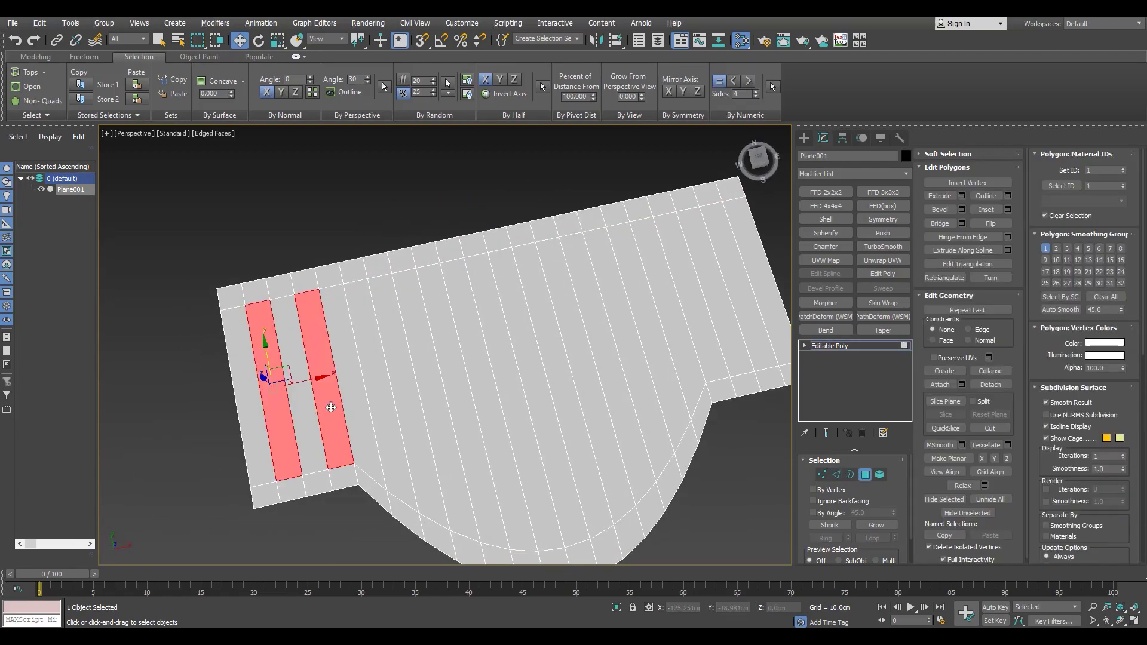
ctrl+click(382, 395)
ctrl+click(428, 383)
ctrl+click(484, 378)
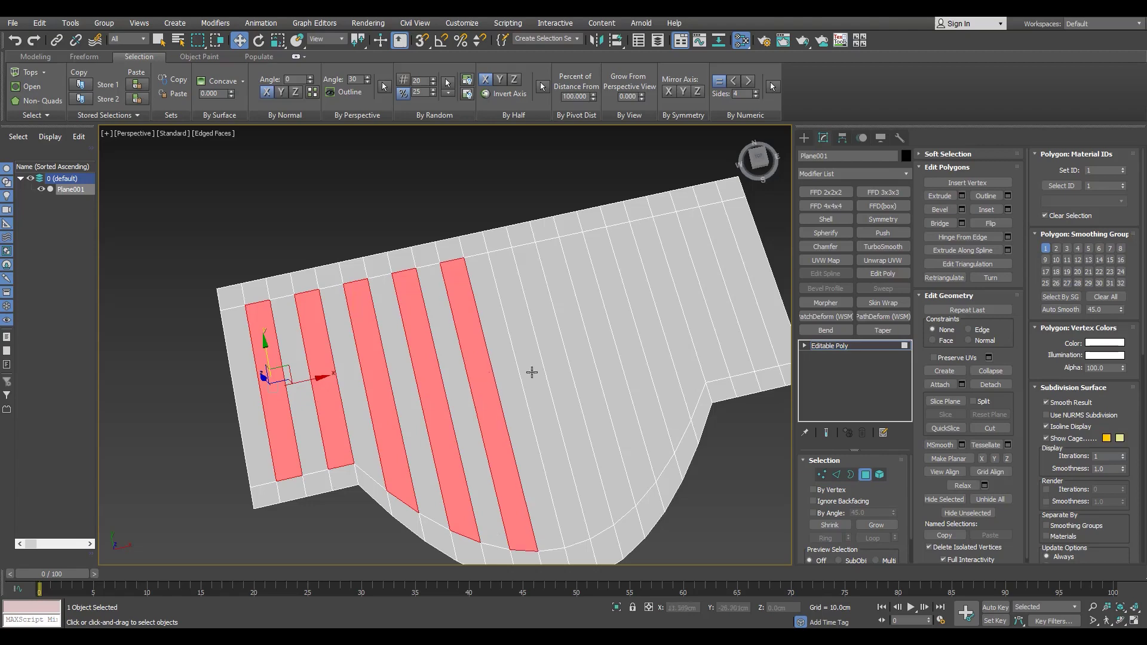
ctrl+click(532, 374)
ctrl+click(580, 349)
ctrl+click(622, 333)
ctrl+click(667, 298)
ctrl+click(707, 290)
ctrl+click(757, 273)
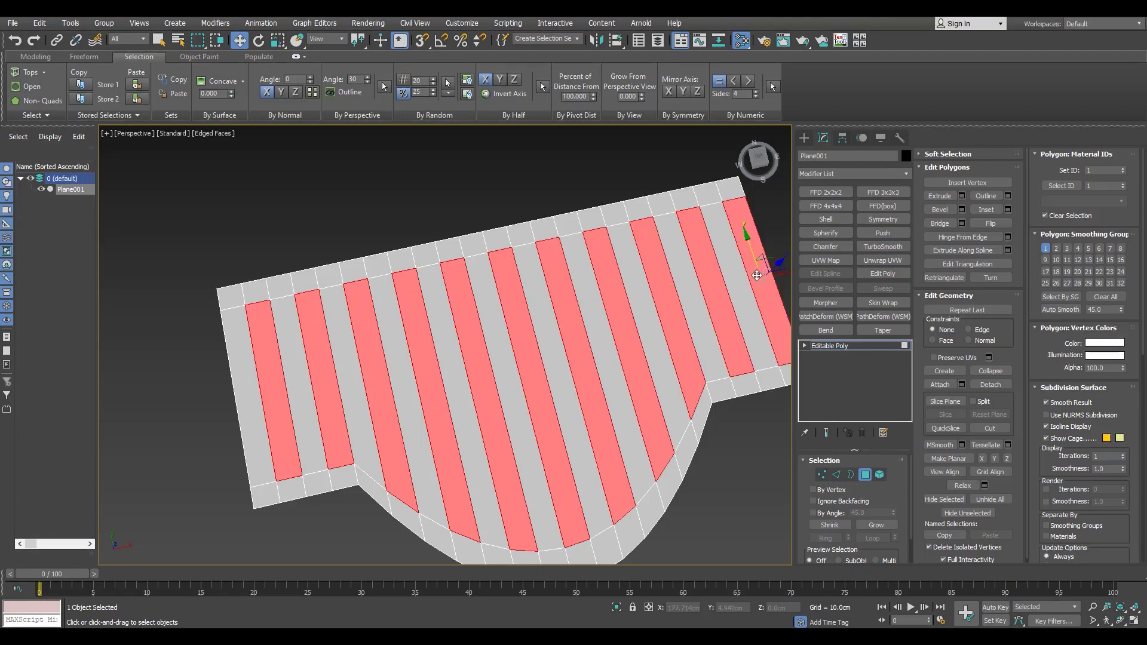
mouse_move(758, 274)
alt+middle_down()
mouse_move(635, 300)
mouse_move(653, 358)
mouse_move(619, 287)
alt+middle_up()
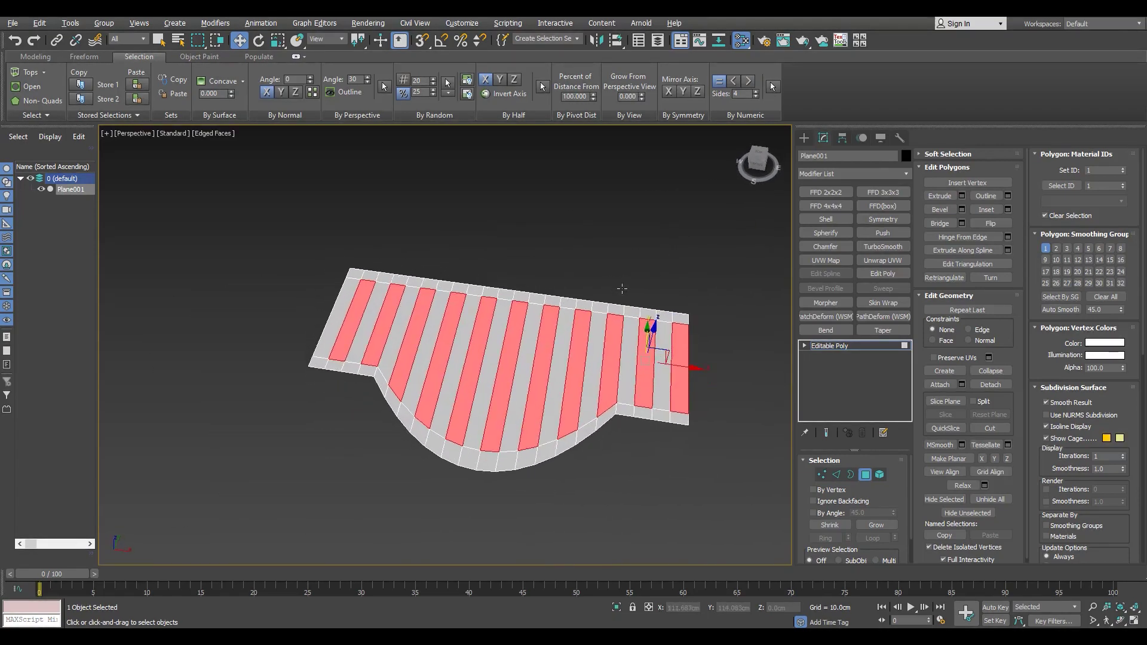
scroll(415, 367, up, 3)
Step: Bevel the strips with about -2.6 cm outline and -3.1 cm height into grooves
key(shift+ctrl+b)
drag(452, 387, 461, 384)
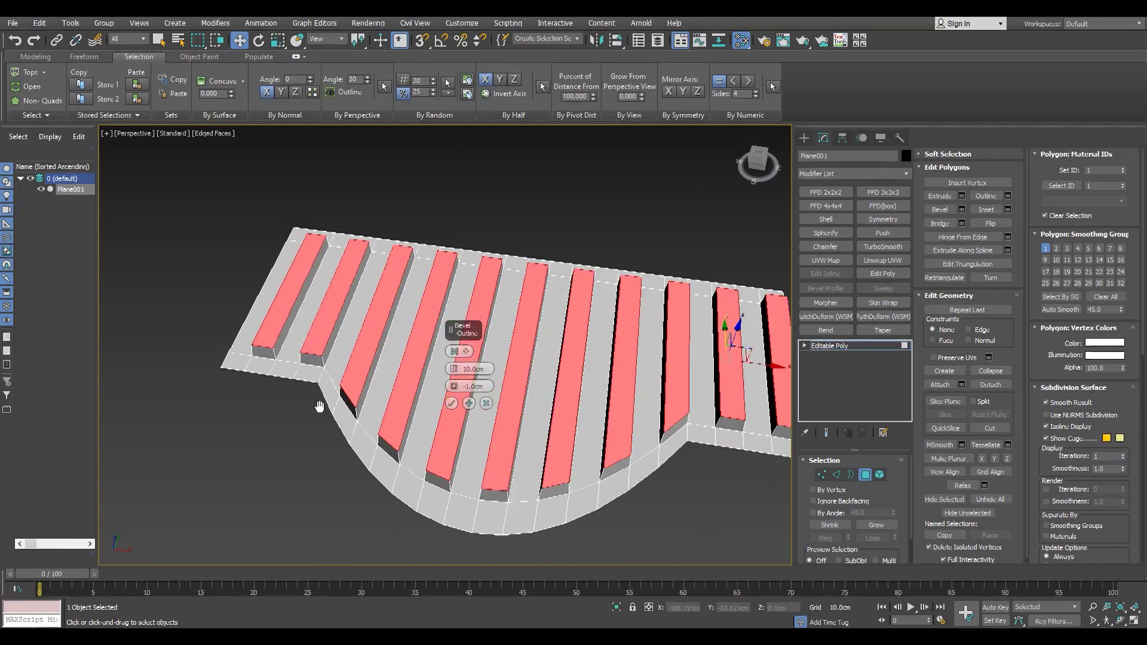
alt+middle_drag(460, 385, 454, 385)
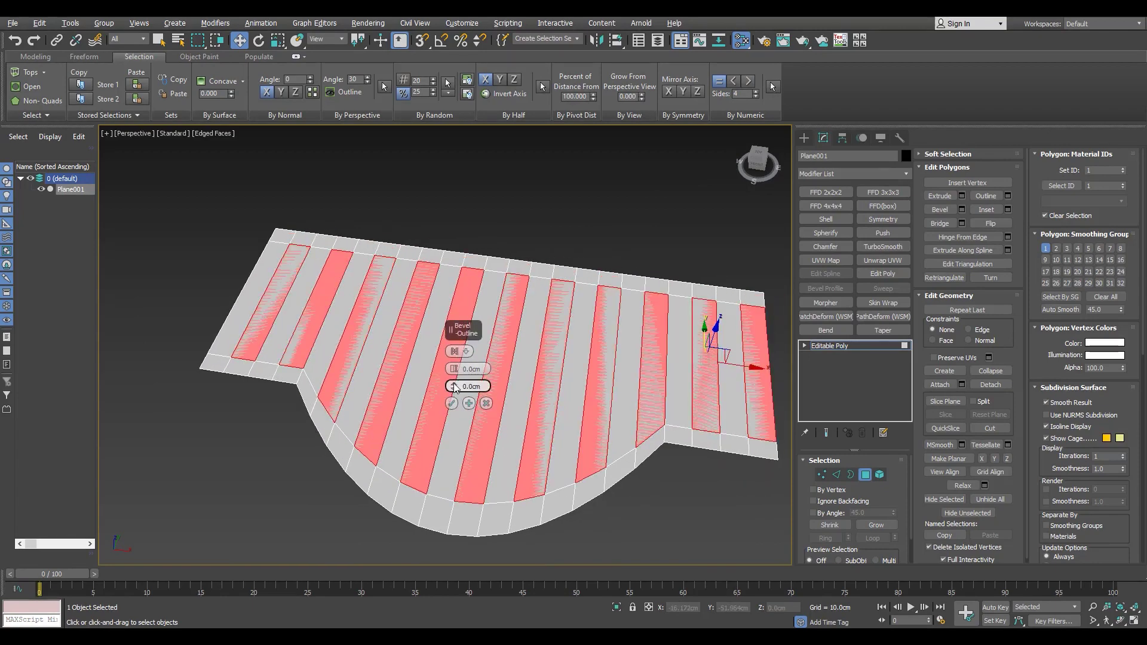
drag(452, 387, 460, 481)
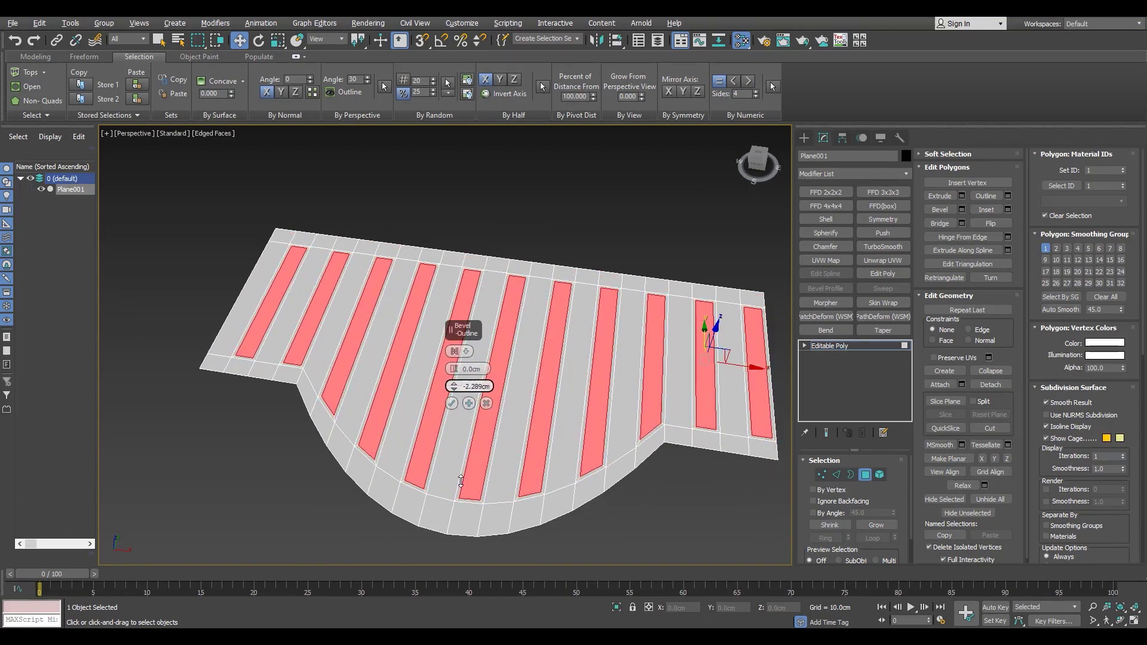
alt+middle_drag(460, 493, 466, 499)
drag(466, 499, 471, 505)
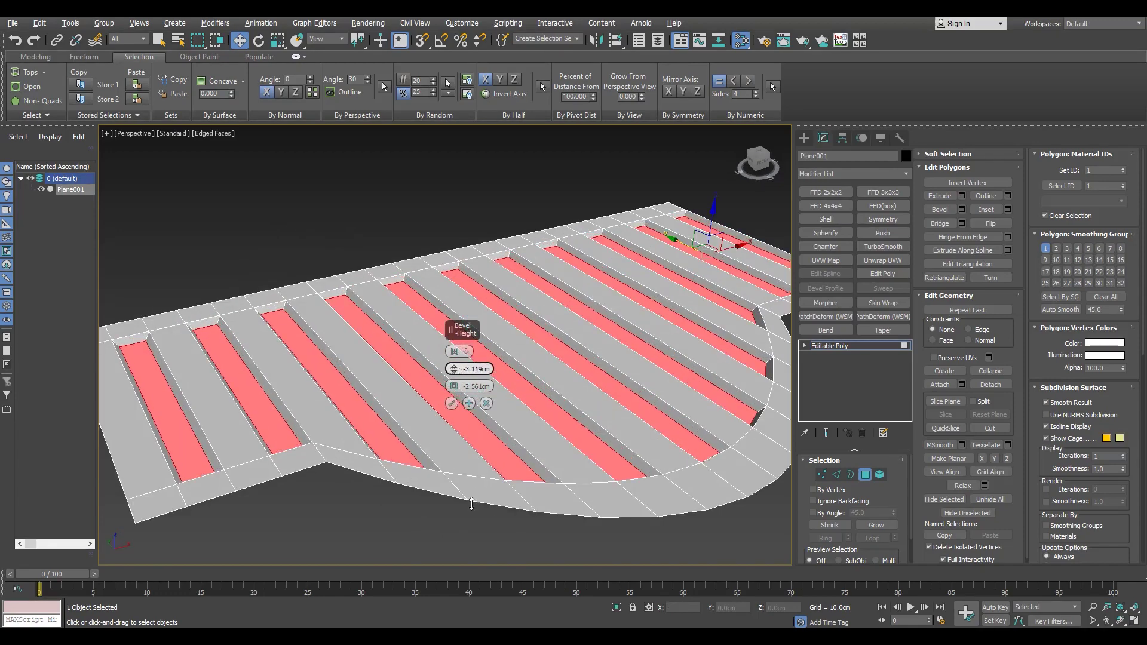
scroll(449, 401, down, 3)
Step: Confirm the groove bevel and frame the whole plane in a maximised top view
alt+middle_drag(454, 394, 663, 367)
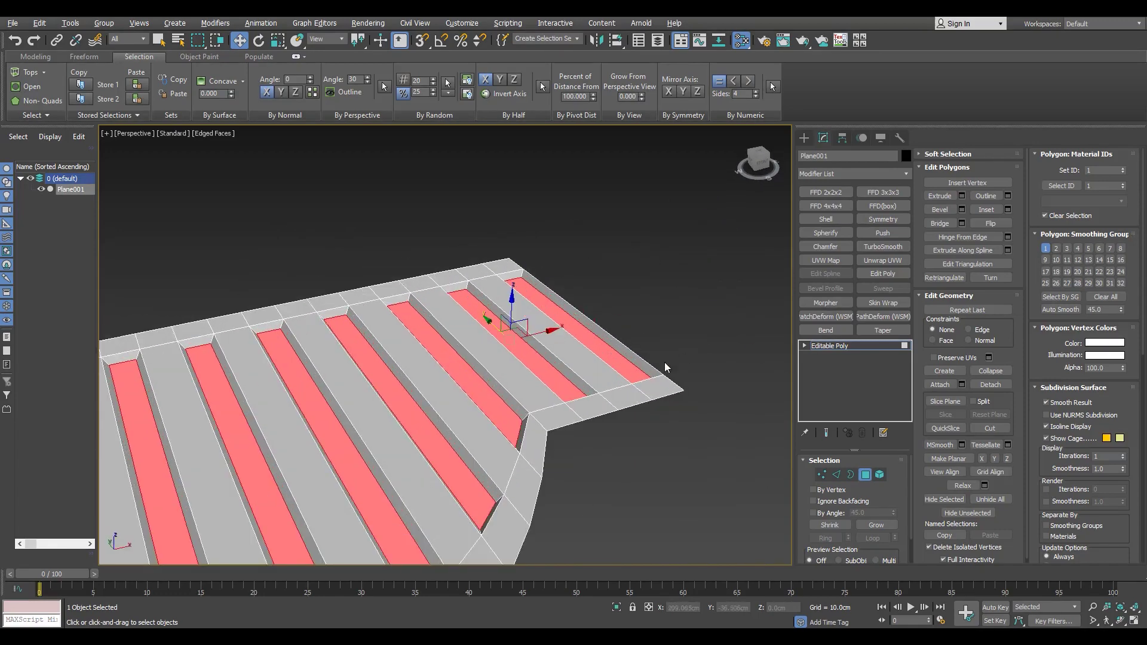
click(652, 365)
key(2)
key(alt+w)
key(t)
key(alt+w)
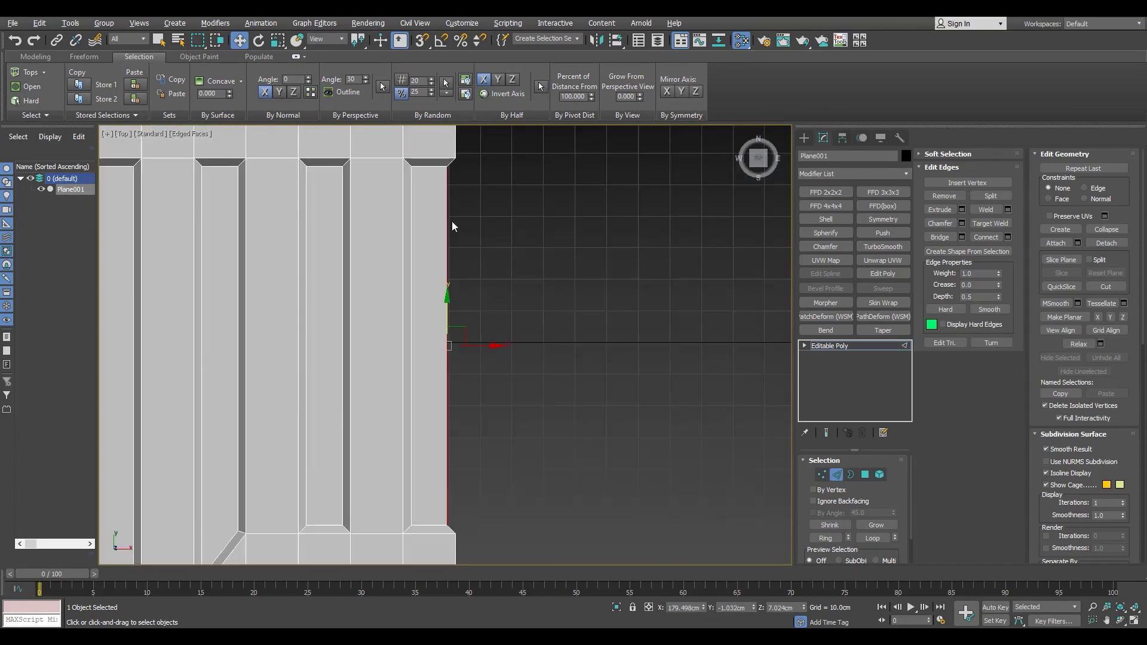
scroll(482, 346, down, 3)
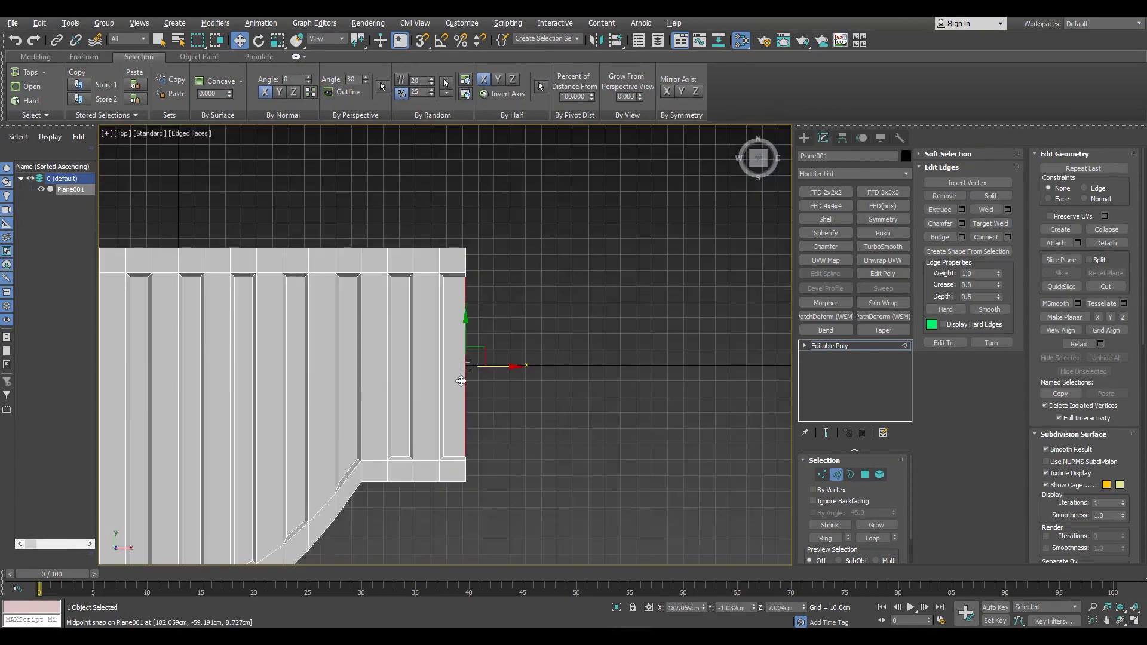
middle_drag(442, 352, 584, 357)
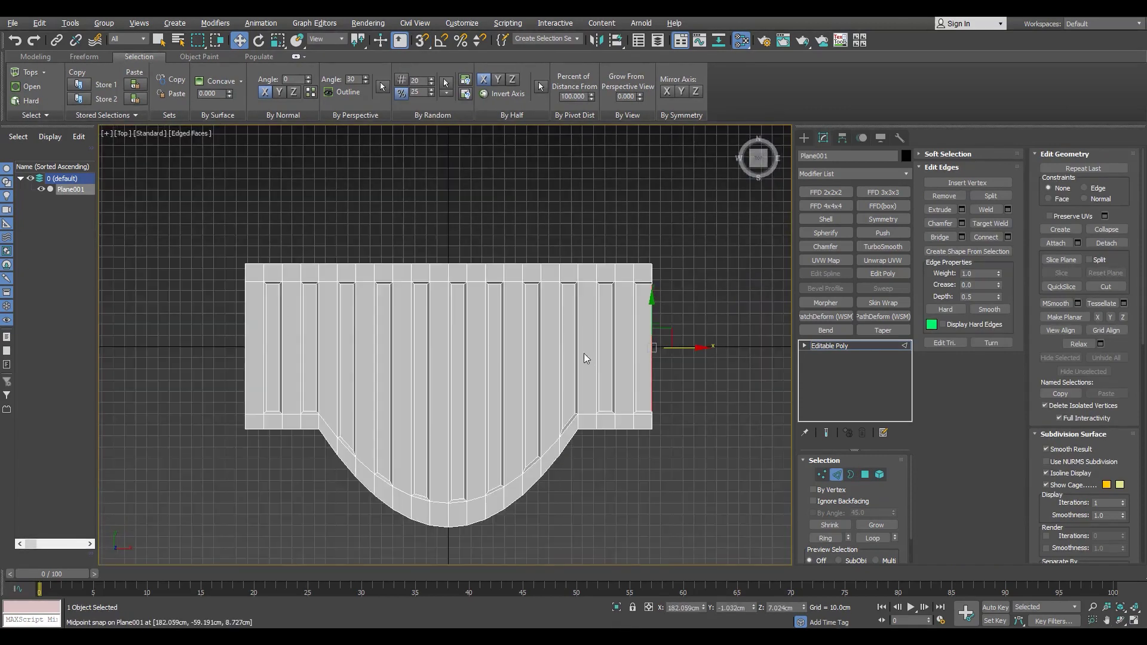
Step: Return to object level in a maximised perspective view, undoing a trial modifier
click(839, 347)
key(alt+w)
click(562, 381)
key(alt+w)
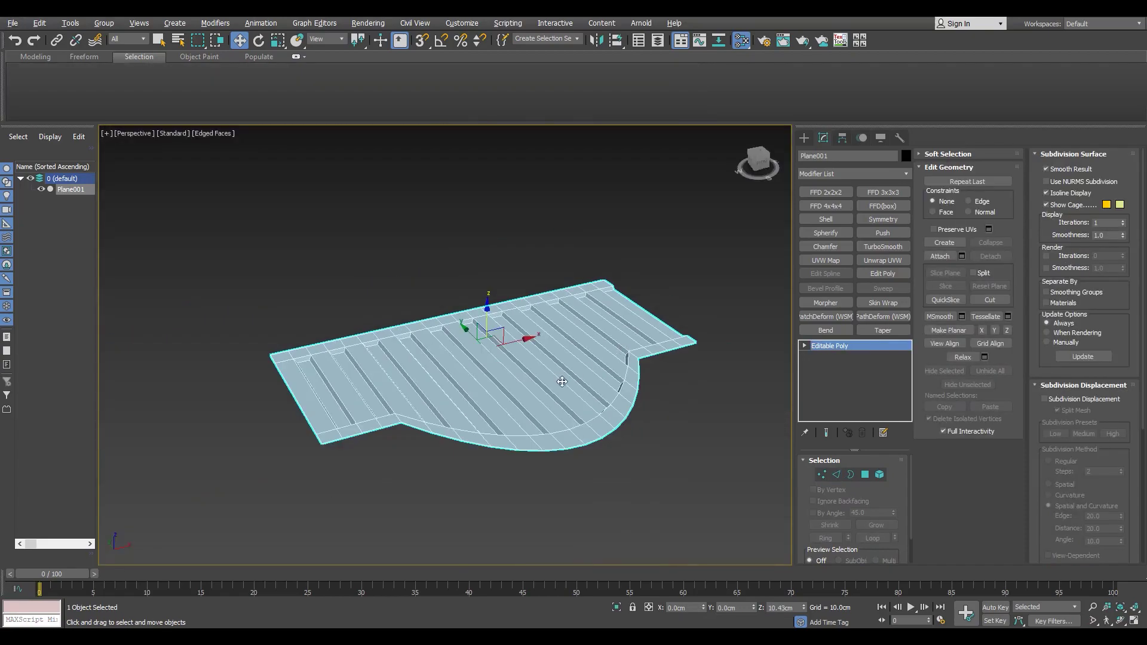
click(883, 246)
scroll(479, 418, up, 3)
key(ctrl+z)
key(4)
scroll(633, 361, up, 5)
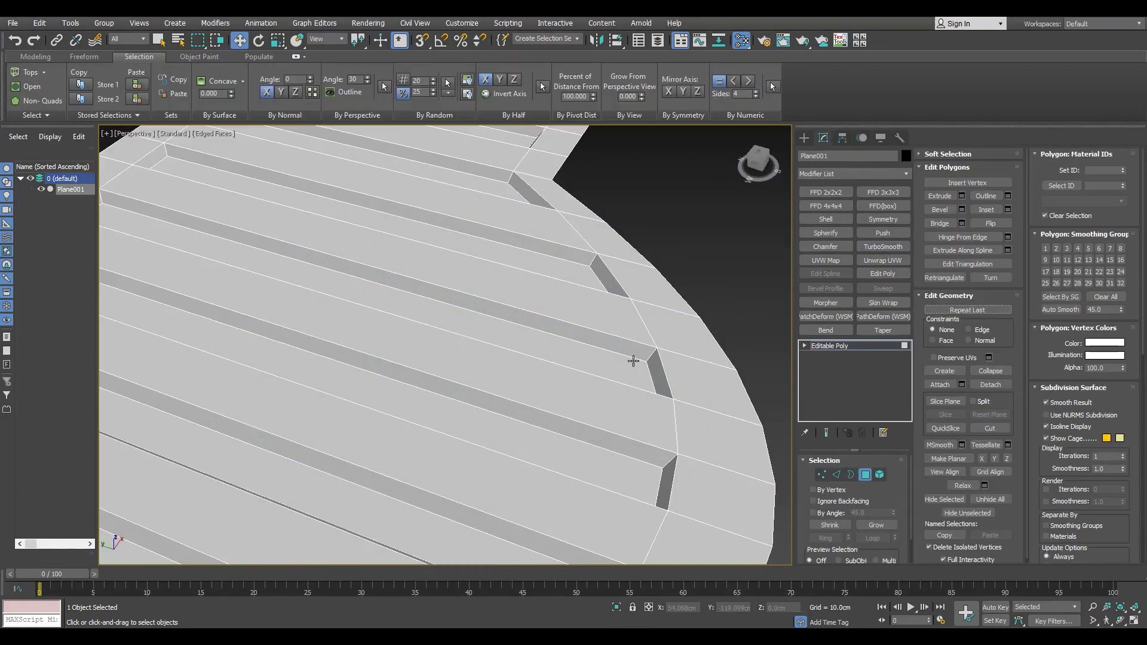
Step: Select all polygons, preview the plane with TurboSmooth, then go back to the base poly
key(ctrl+a)
click(883, 246)
scroll(866, 538, down, 3)
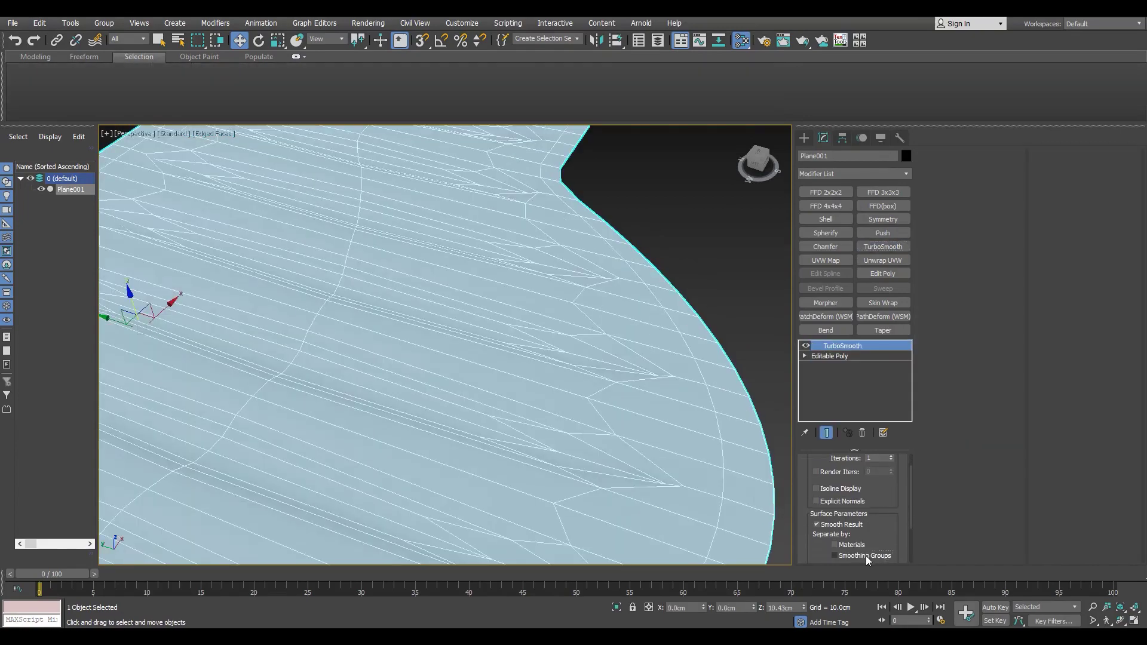
scroll(538, 383, down, 2)
mouse_move(621, 406)
middle_down()
mouse_move(368, 403)
mouse_move(418, 335)
middle_up()
scroll(575, 400, down, 3)
scroll(397, 405, up, 5)
scroll(557, 422, down, 5)
scroll(369, 403, up, 2)
scroll(368, 403, down, 2)
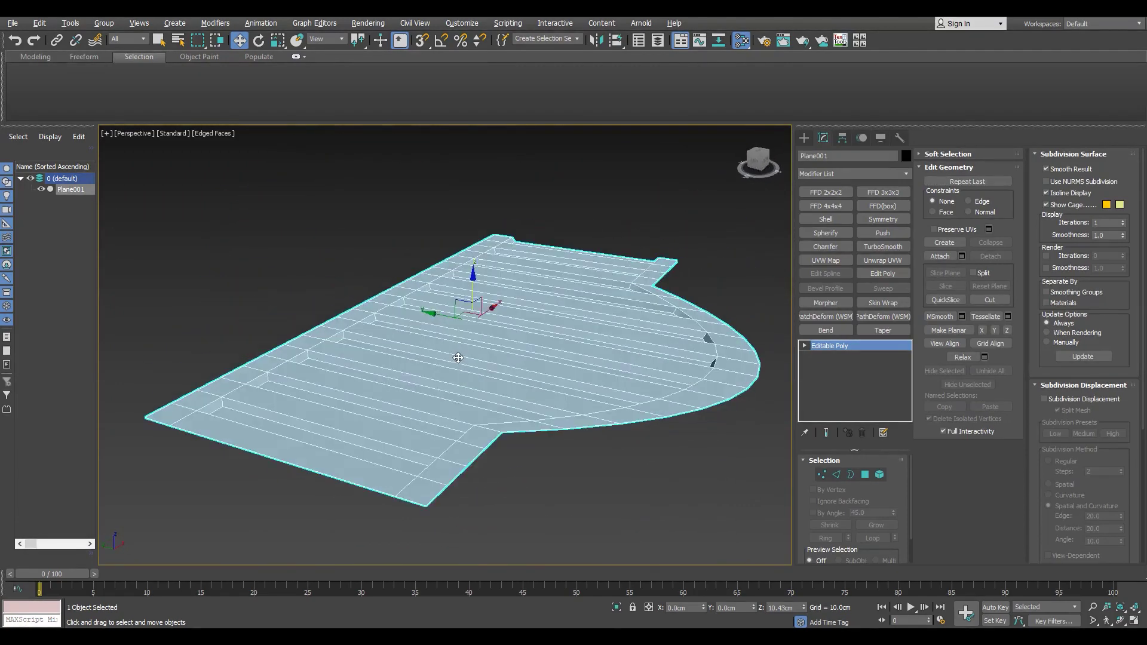
click(865, 474)
Step: Connect the crossing edges with 2 segments, pinch 77 and slide 0 to flank the grooves
key(2)
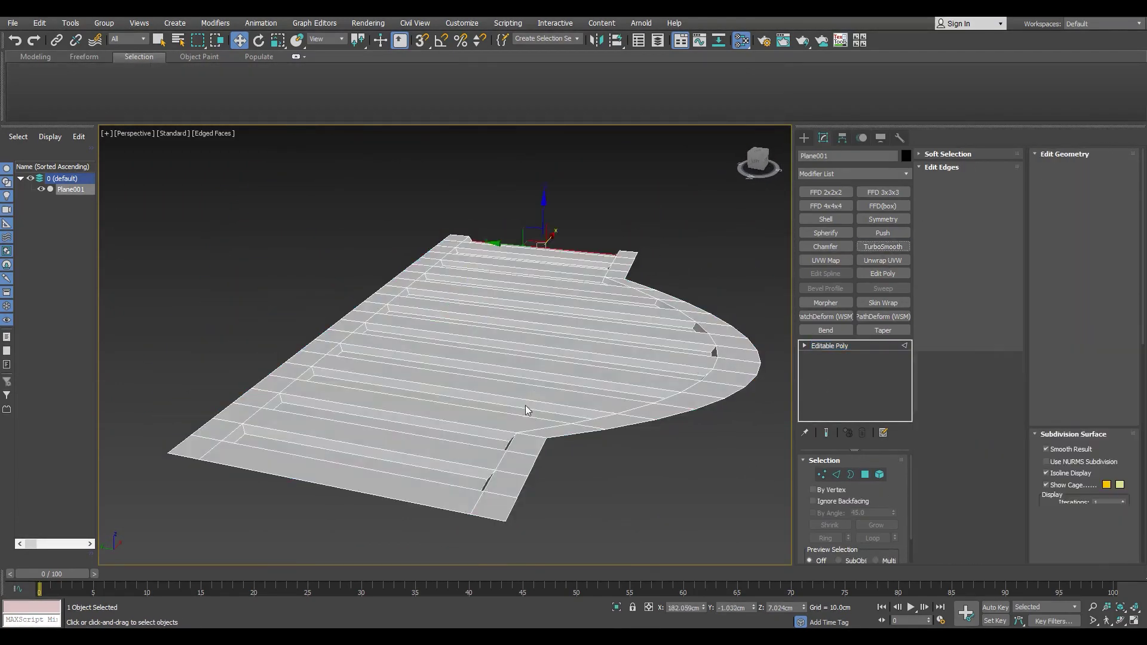
key(ctrl+shift+e)
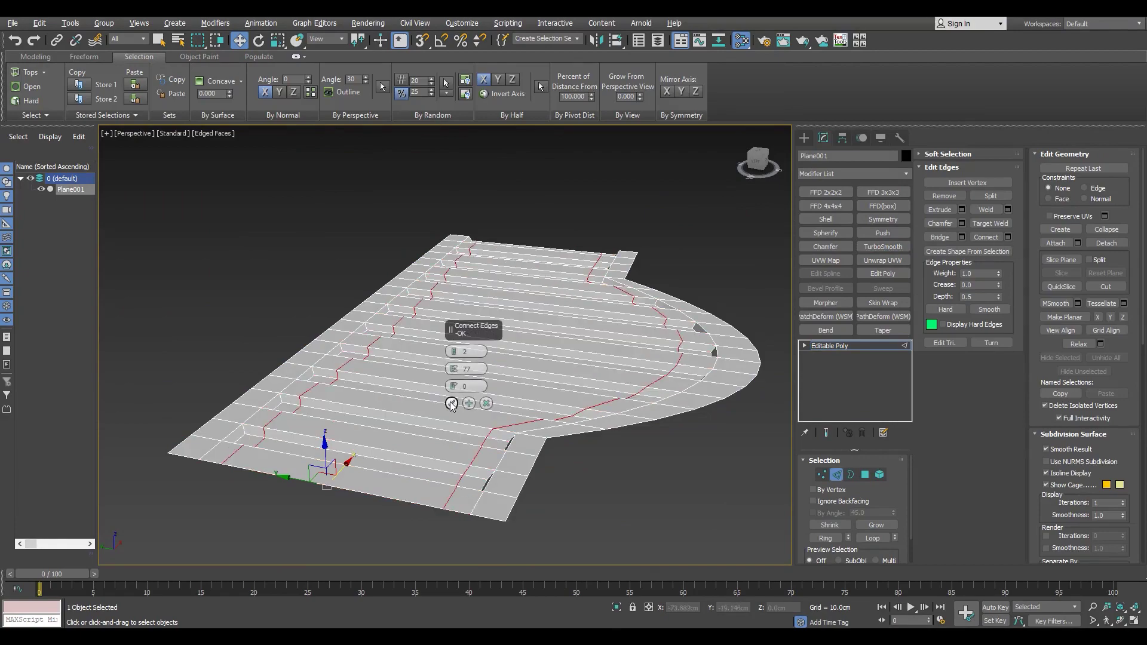
click(452, 404)
Step: Add TurboSmooth, inspect the smoothed plane, then return to polygon editing on the base mesh
click(883, 247)
scroll(632, 405, up, 3)
key(F4)
mouse_move(632, 405)
alt+middle_down()
mouse_move(457, 422)
mouse_move(553, 384)
alt+middle_up()
key(F4)
scroll(520, 435, up, 3)
alt+middle_drag(519, 435, 520, 378)
scroll(520, 379, up, 2)
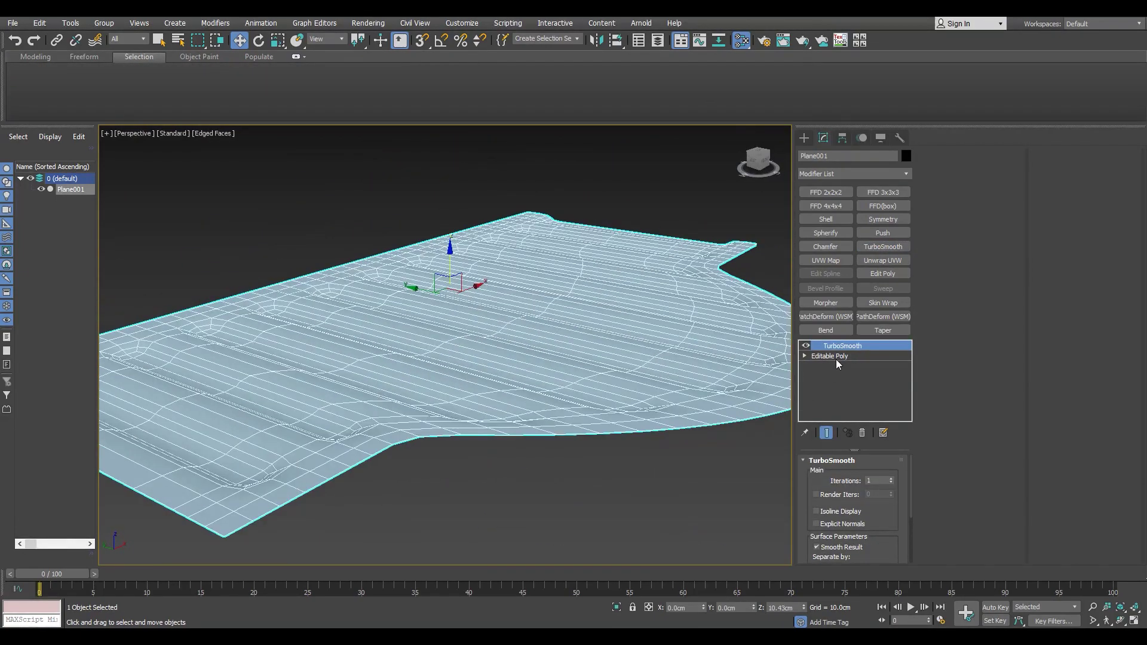
click(837, 357)
key(4)
scroll(597, 387, up, 3)
alt+middle_drag(371, 434, 360, 415)
Step: Select four groove floor strips on the grooved plane
scroll(361, 414, up, 2)
click(460, 508)
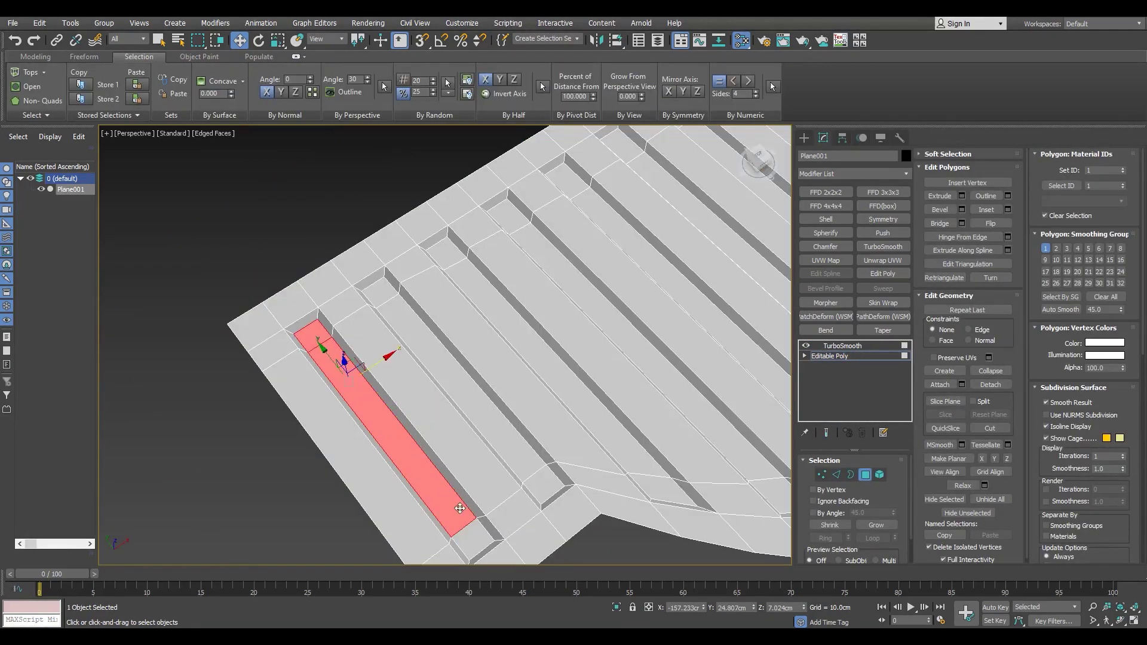
ctrl+click(508, 448)
ctrl+click(583, 397)
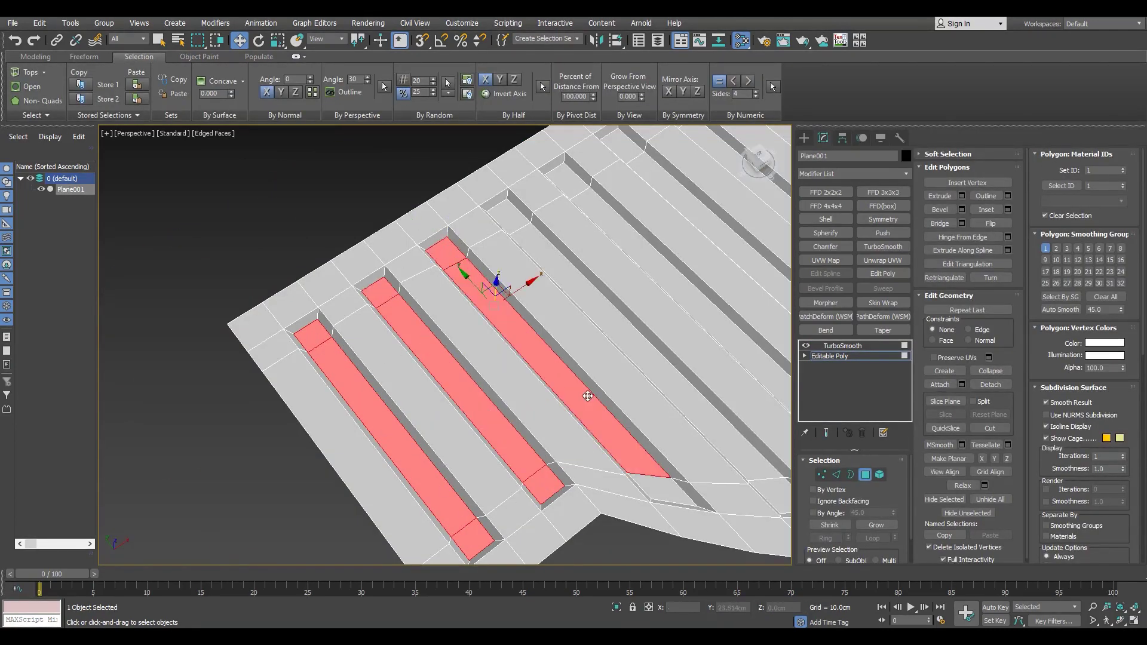
middle_drag(584, 396, 575, 492)
ctrl+click(596, 468)
Step: Orbit around the selected strips, then reselect a single groove strip
alt+middle_drag(444, 192, 751, 440)
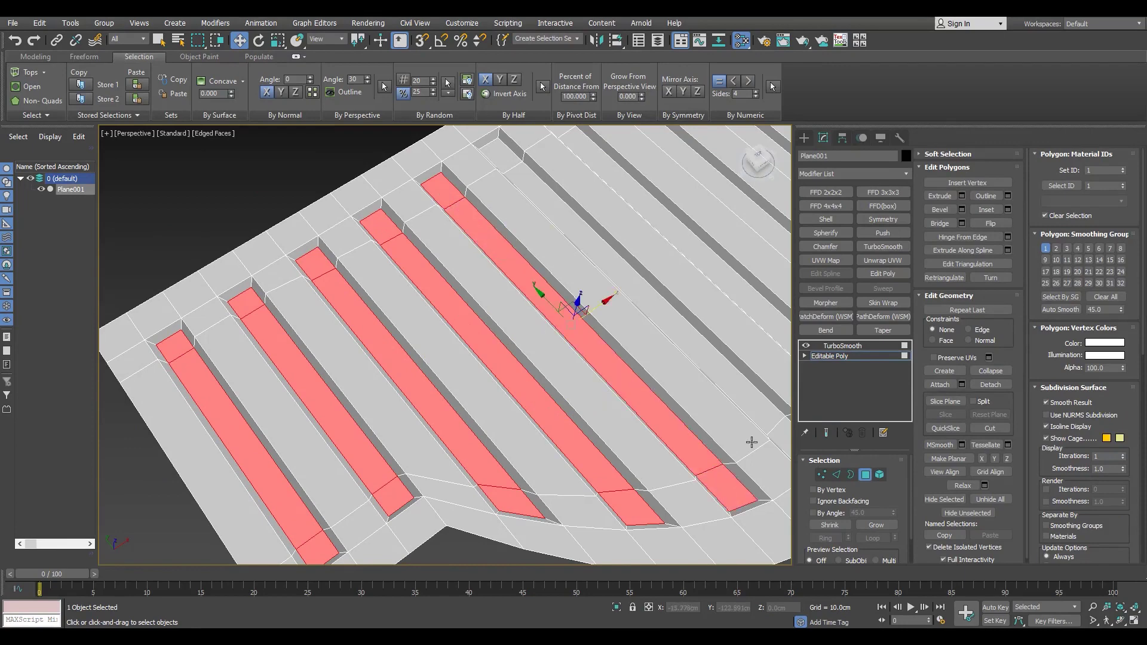
scroll(489, 321, up, 3)
scroll(447, 154, down, 2)
mouse_move(447, 154)
alt+middle_down()
mouse_move(591, 335)
mouse_move(616, 324)
alt+middle_up()
scroll(616, 324, up, 2)
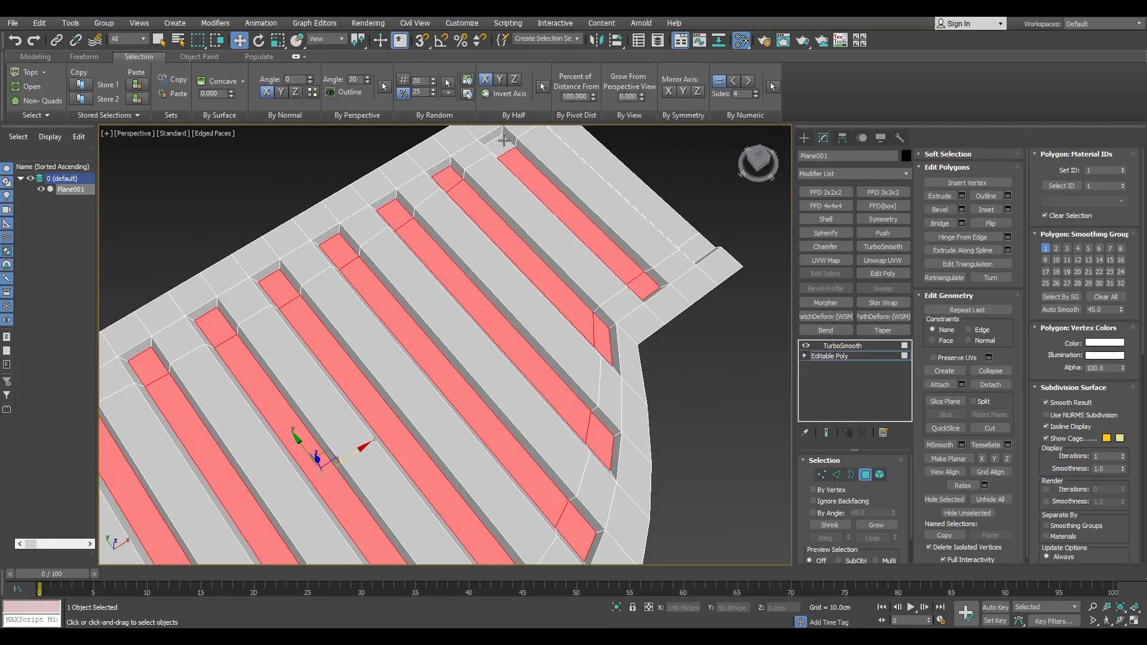
mouse_move(645, 279)
alt+middle_down()
mouse_move(638, 383)
mouse_move(601, 440)
alt+middle_up()
click(601, 440)
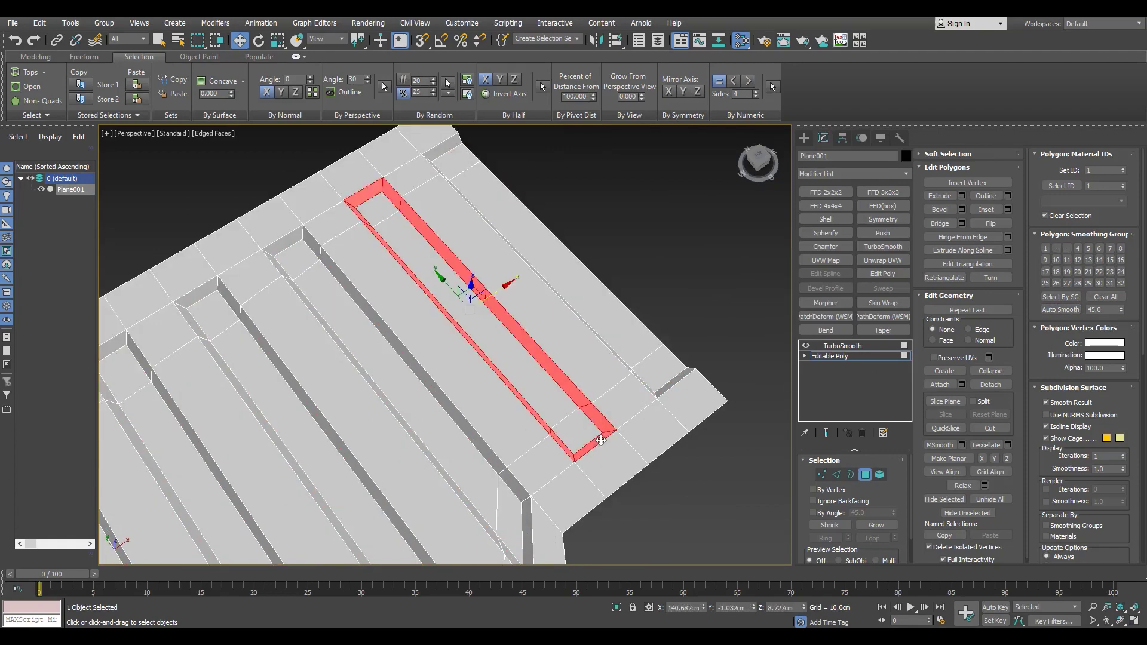
Step: Show the plane with TurboSmooth applied and a wireframe overlay on the shading
click(843, 345)
scroll(568, 376, down, 5)
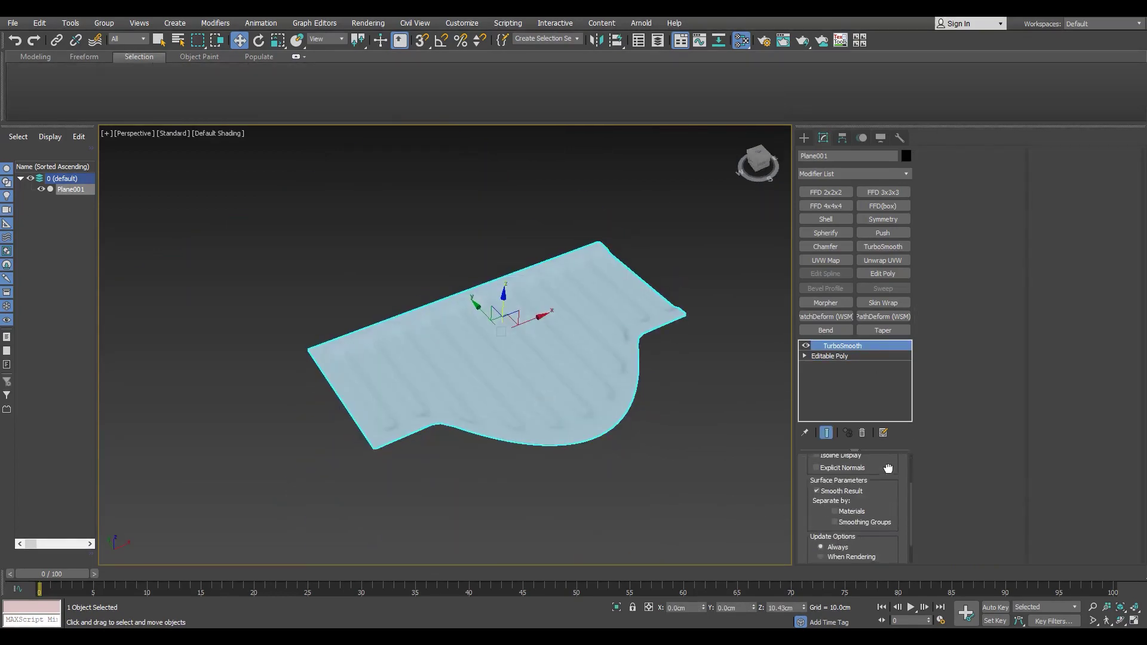
key(F4)
Step: Back on the unsmoothed base mesh in Polygon mode, select three groove strips
click(836, 357)
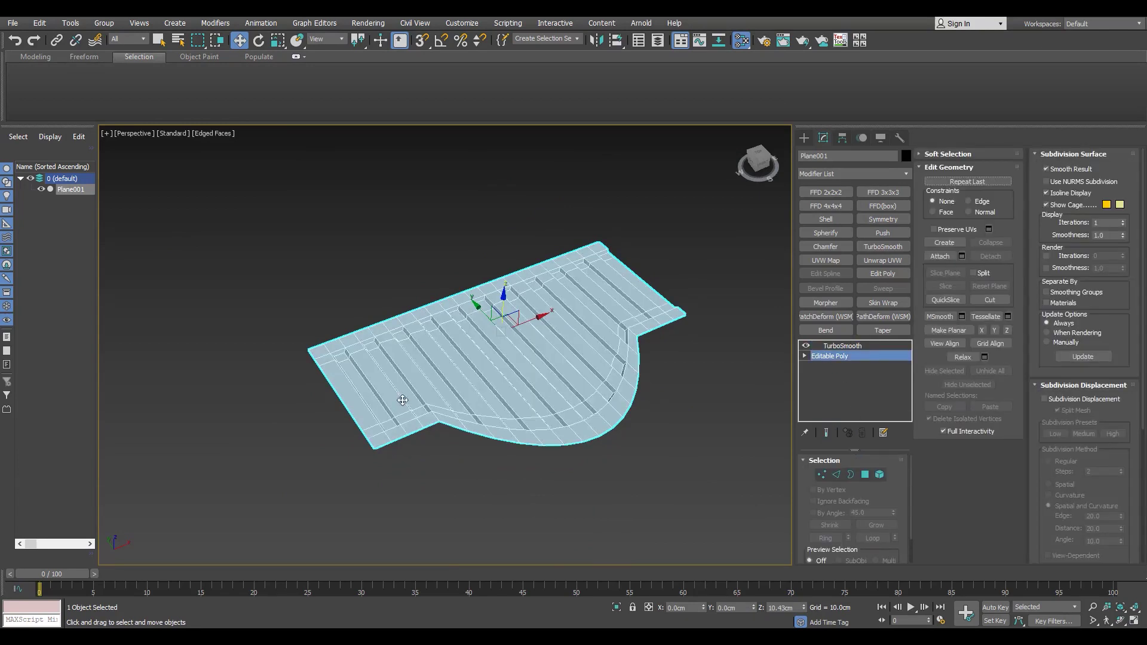
key(4)
scroll(403, 400, up, 5)
click(316, 358)
ctrl+click(455, 407)
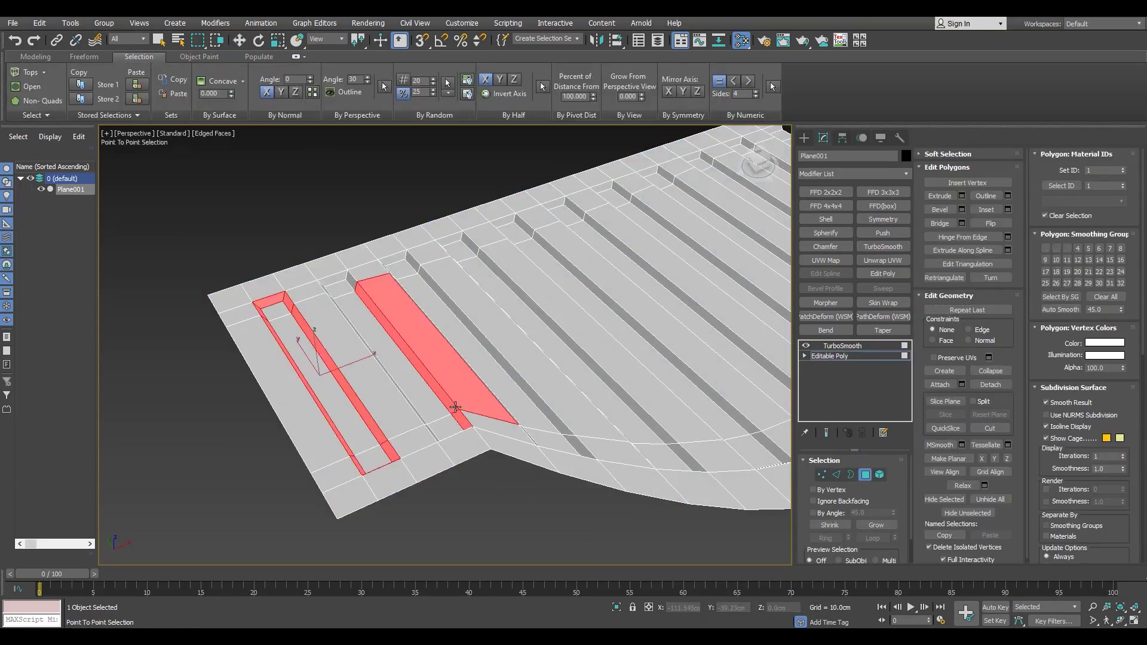
key(w)
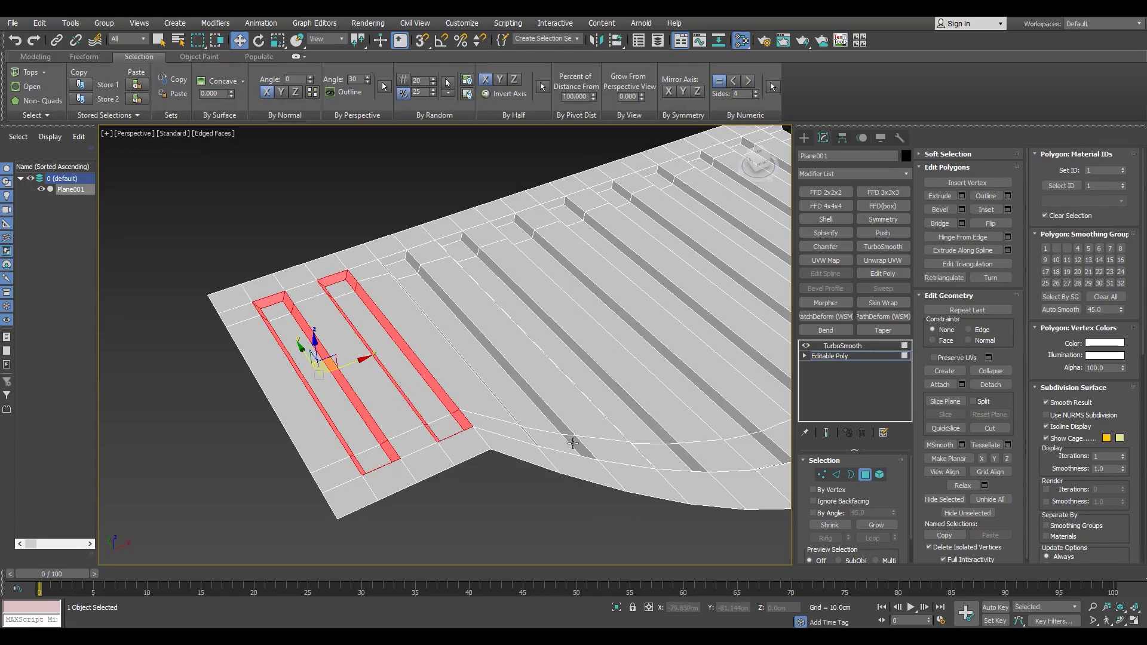
ctrl+click(572, 443)
Step: Show the TurboSmooth result again and orbit to inspect the rounded grooves
click(842, 346)
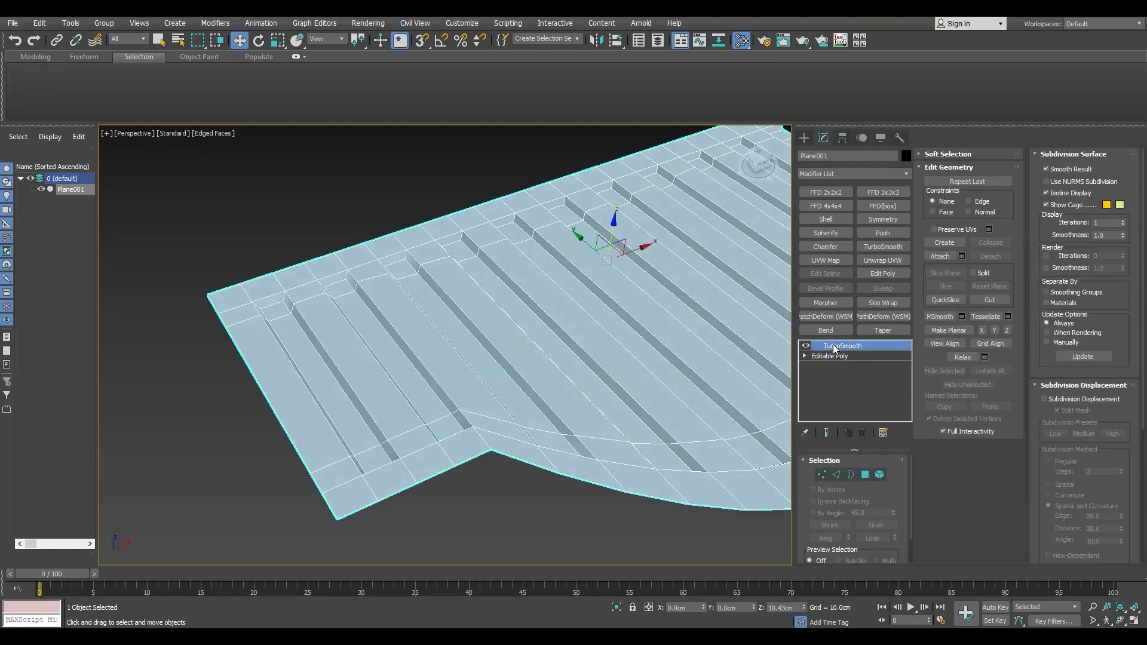
scroll(357, 421, down, 3)
scroll(358, 422, down, 3)
alt+middle_drag(370, 427, 393, 440)
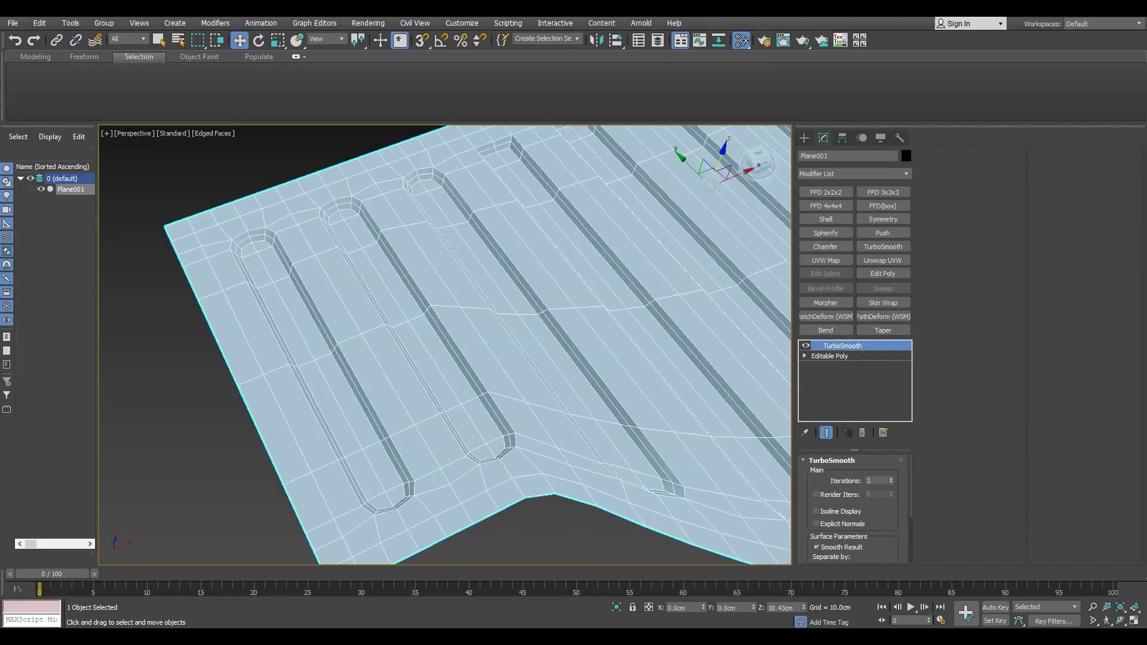
Step: Switch between Border and Edge modes and toggle wireframe display on the plank mesh
mouse_move(639, 430)
alt+middle_down()
mouse_move(421, 428)
mouse_move(359, 388)
mouse_move(359, 418)
alt+middle_up()
key(3)
key(2)
scroll(358, 418, down, 3)
scroll(476, 270, up, 6)
key(F3)
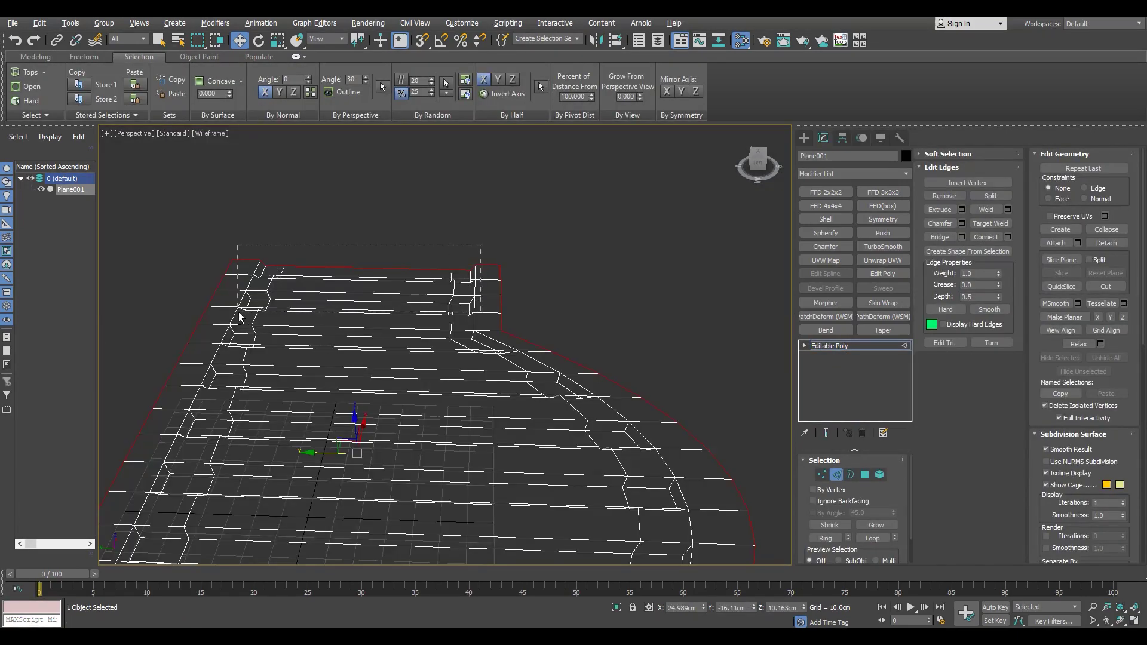
key(F3)
Step: Orbit and zoom to a close view of the plank's curved border selection
alt+middle_drag(294, 333, 327, 303)
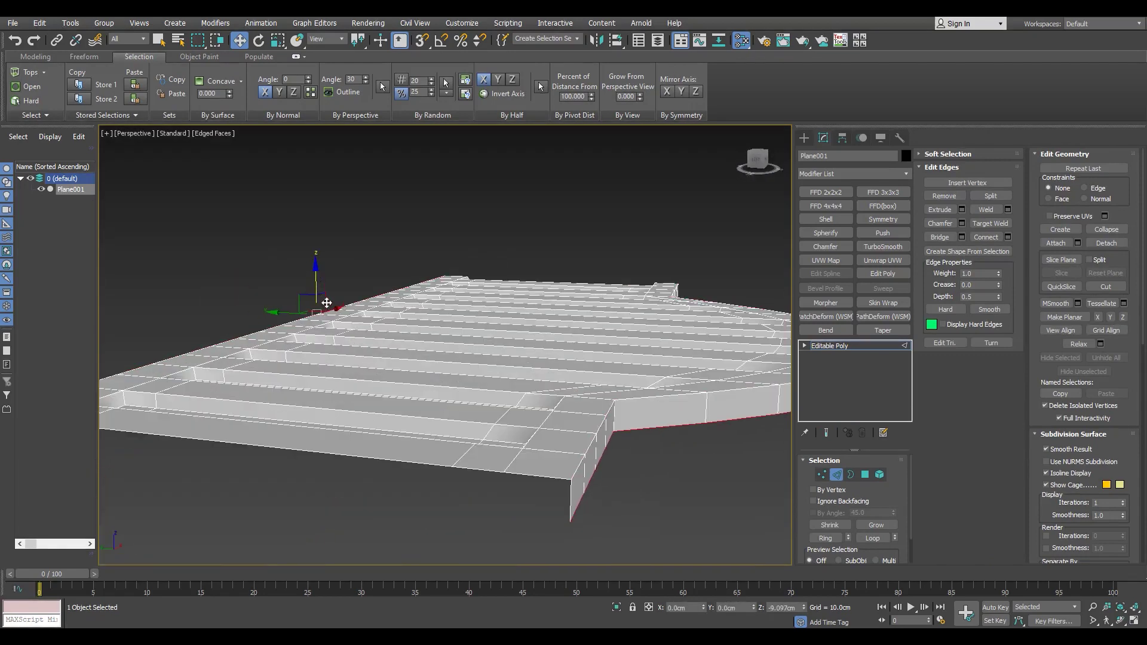
scroll(342, 306, down, 4)
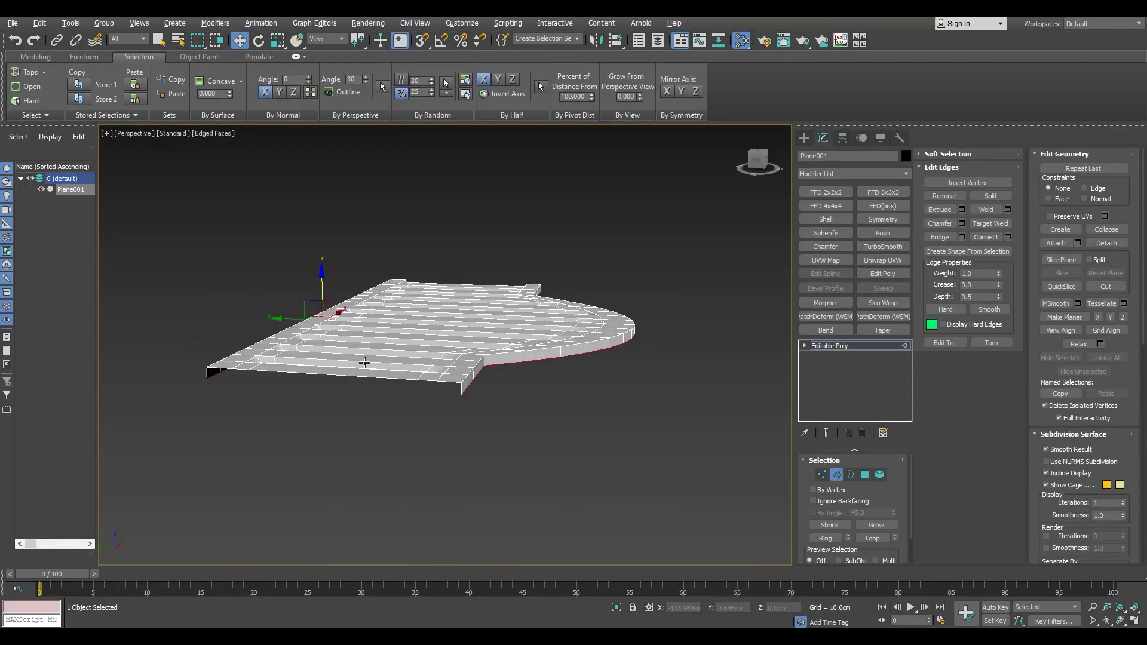
mouse_move(366, 362)
alt+middle_down()
mouse_move(440, 356)
mouse_move(448, 280)
mouse_move(575, 339)
mouse_move(491, 368)
mouse_move(502, 378)
mouse_move(403, 374)
alt+middle_up()
scroll(440, 356, up, 3)
scroll(451, 348, down, 3)
scroll(491, 368, up, 2)
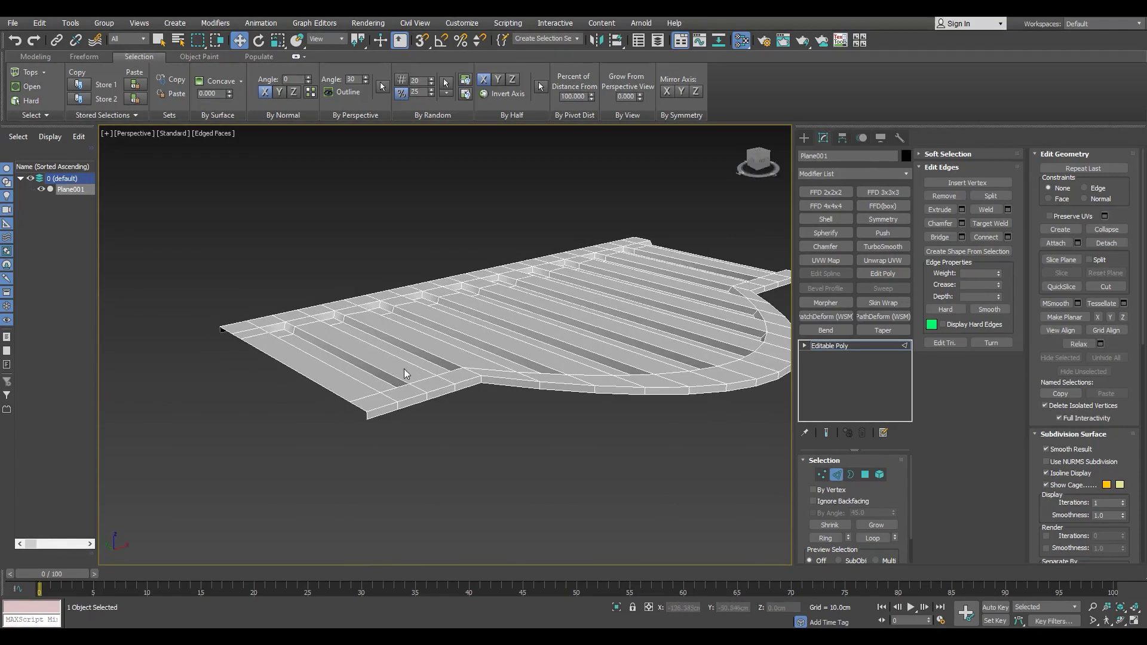
scroll(296, 416, up, 2)
mouse_move(287, 403)
alt+middle_down()
mouse_move(525, 413)
mouse_move(430, 399)
mouse_move(608, 314)
alt+middle_up()
scroll(536, 412, up, 3)
scroll(608, 314, up, 3)
Step: Extend the border outward along Y, then down along Z into rim bands, and shift an edge row
shift+drag(607, 314, 595, 316)
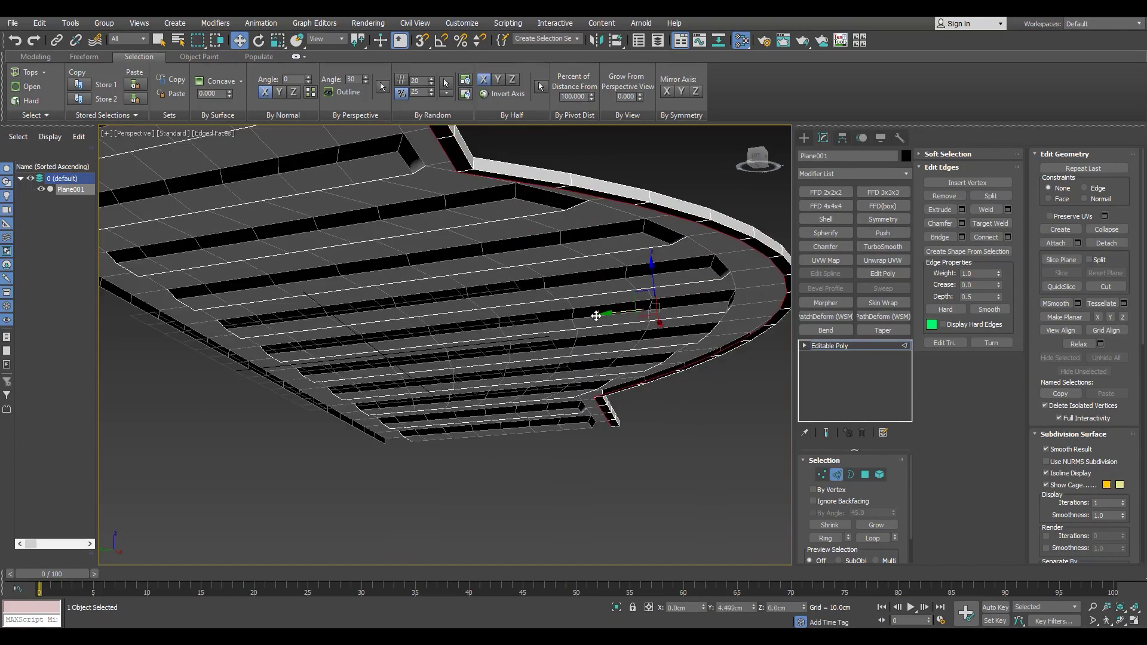
alt+middle_drag(637, 321, 645, 281)
shift+drag(646, 278, 649, 293)
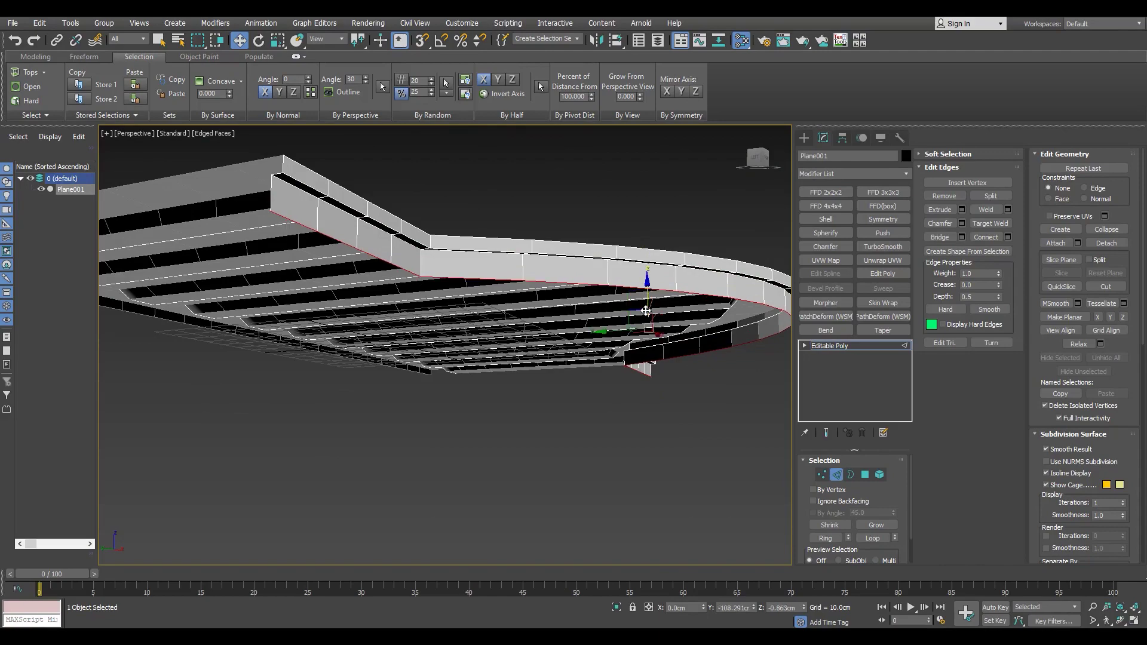
mouse_move(628, 330)
alt+middle_down()
mouse_move(613, 270)
mouse_move(563, 341)
mouse_move(526, 341)
mouse_move(476, 363)
mouse_move(682, 441)
alt+middle_up()
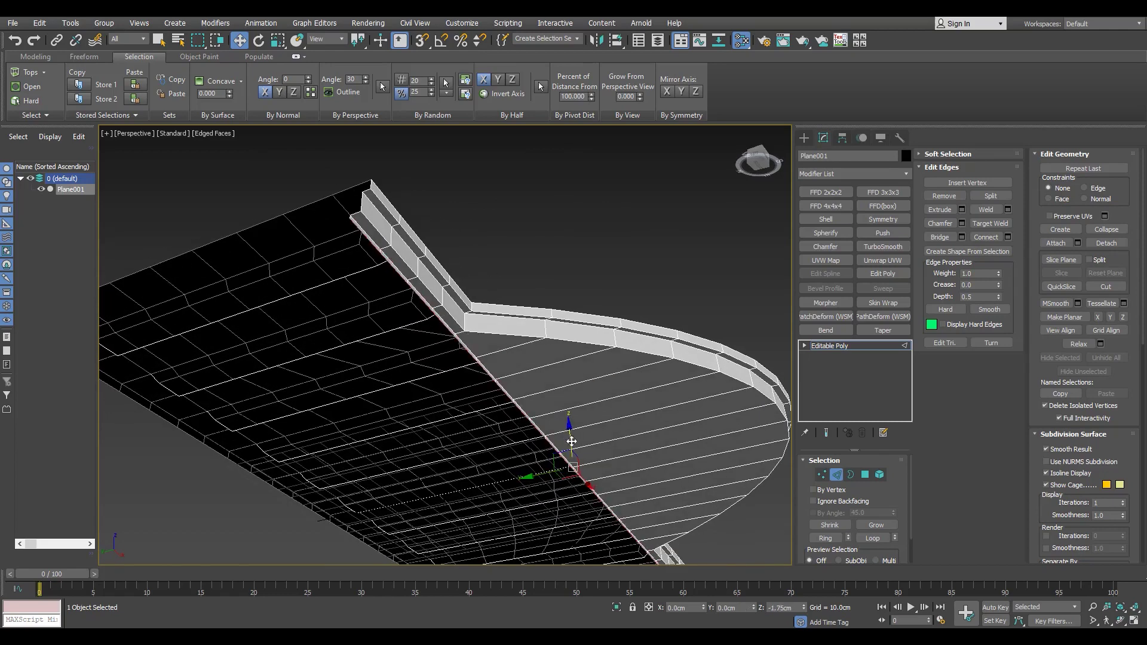
mouse_move(567, 473)
mouse_down()
mouse_move(529, 482)
mouse_move(564, 474)
mouse_up()
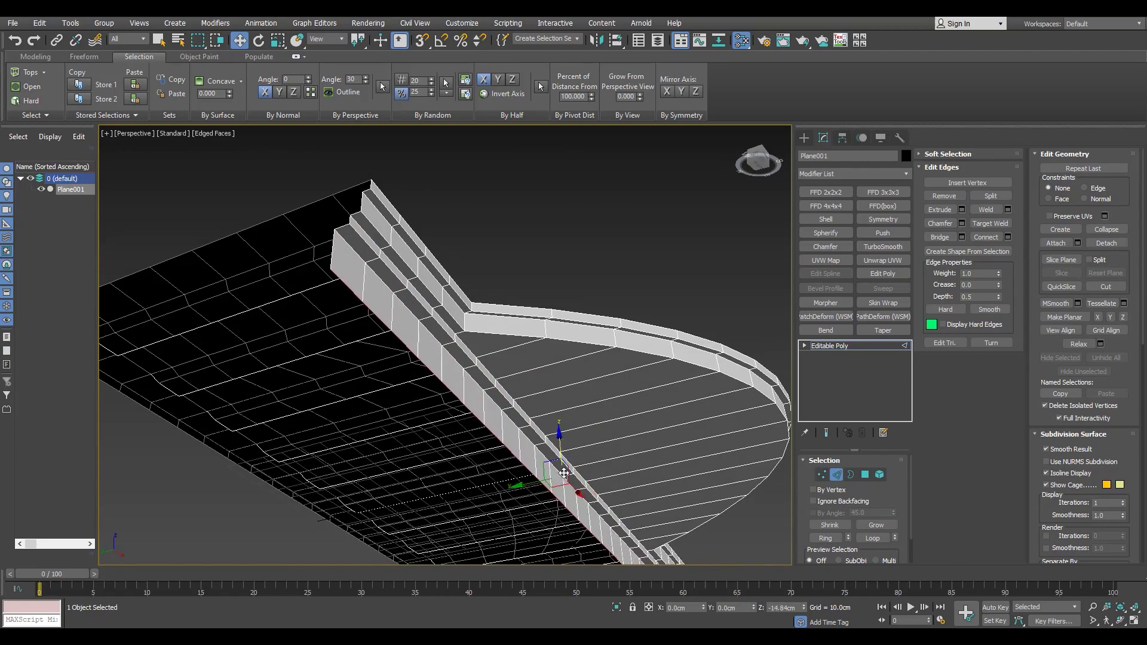
mouse_move(564, 475)
alt+middle_down()
mouse_move(519, 406)
mouse_move(528, 359)
alt+middle_up()
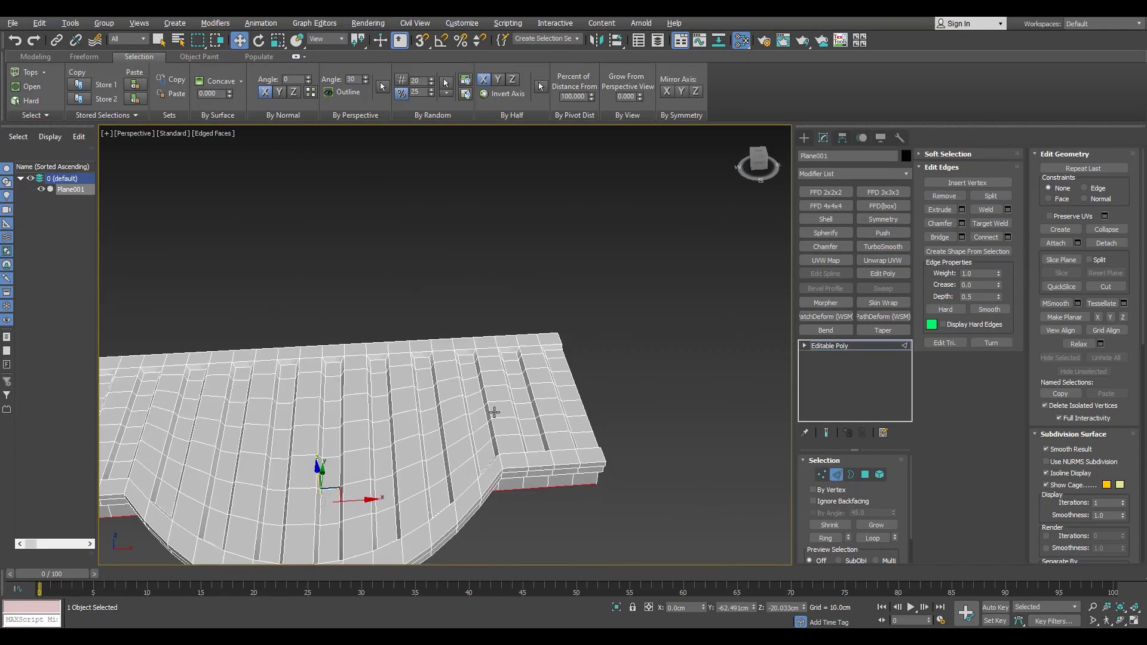
Step: Detach a groove polygon strip as a clone named Object001
key(4)
click(531, 385)
alt+middle_drag(557, 465, 537, 426)
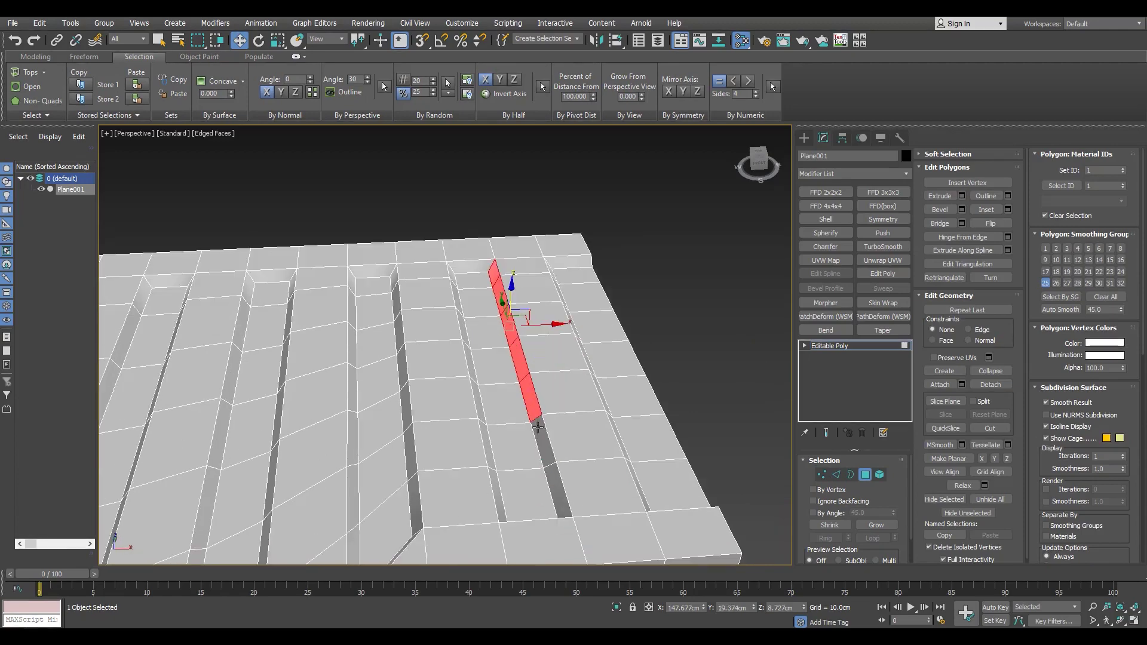
mouse_move(558, 486)
alt+middle_down()
mouse_move(526, 419)
mouse_move(556, 478)
alt+middle_up()
click(990, 385)
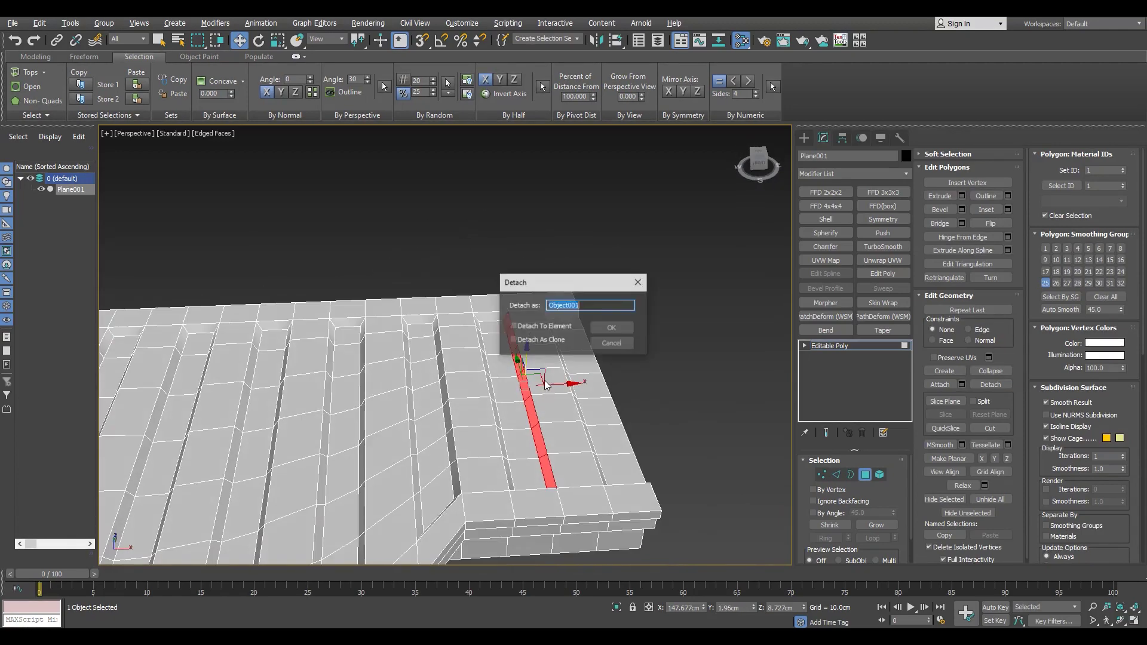
click(614, 328)
Step: Move Object001 along X to the plane's edge and turn on snapping
click(542, 386)
scroll(541, 382, up, 3)
click(842, 137)
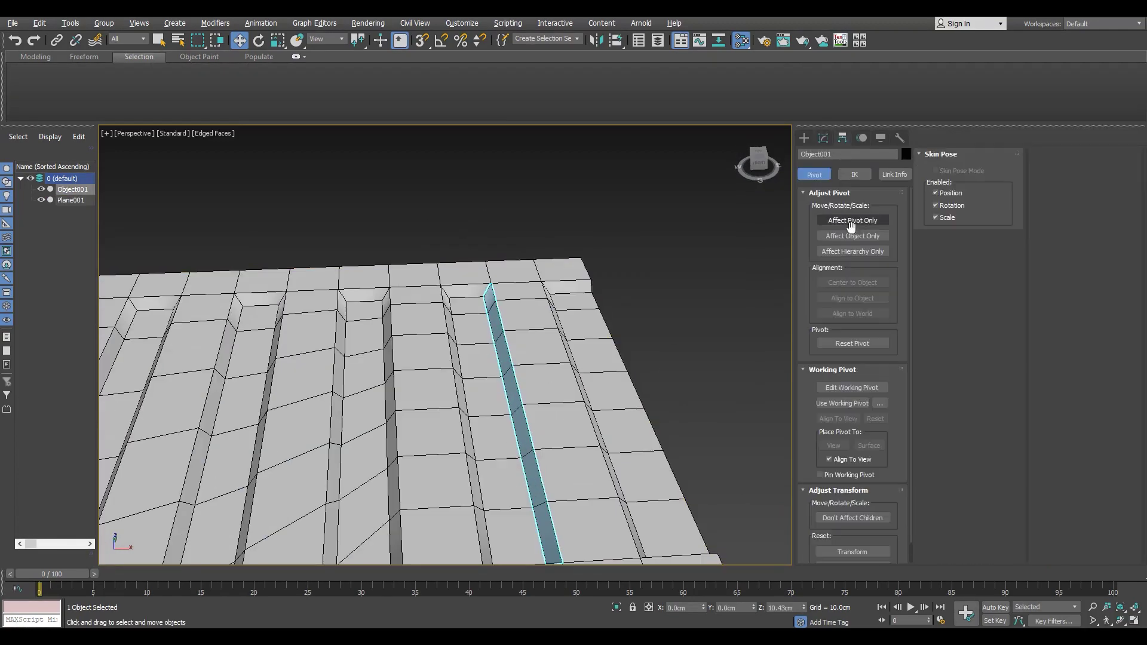
drag(512, 399, 604, 391)
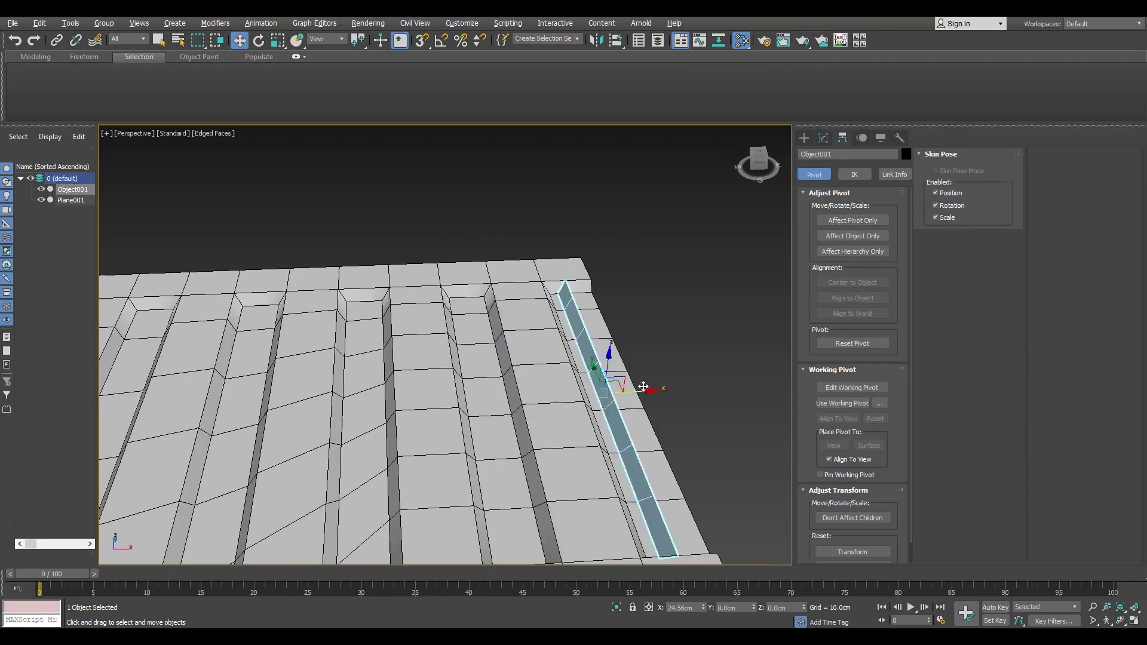
scroll(615, 334, up, 3)
key(s)
Step: Reselect Plane001 in Edge mode with wireframe and zoom in on its outer edge
click(557, 328)
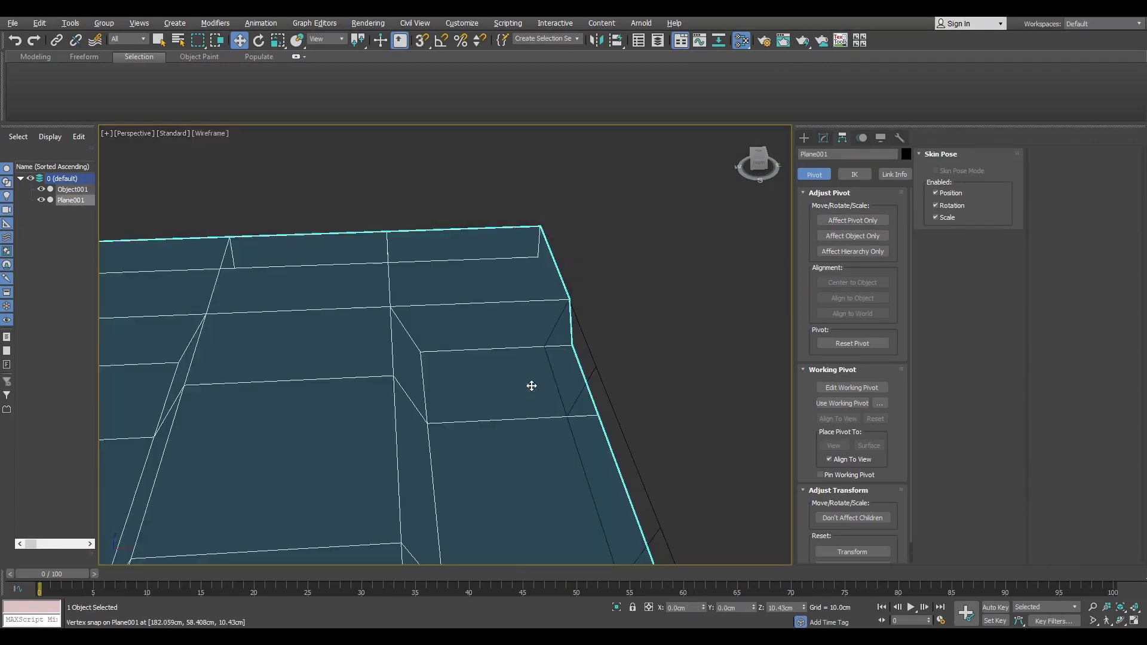
key(2)
key(F3)
alt+middle_drag(517, 378, 459, 418)
scroll(486, 402, up, 5)
scroll(472, 387, down, 5)
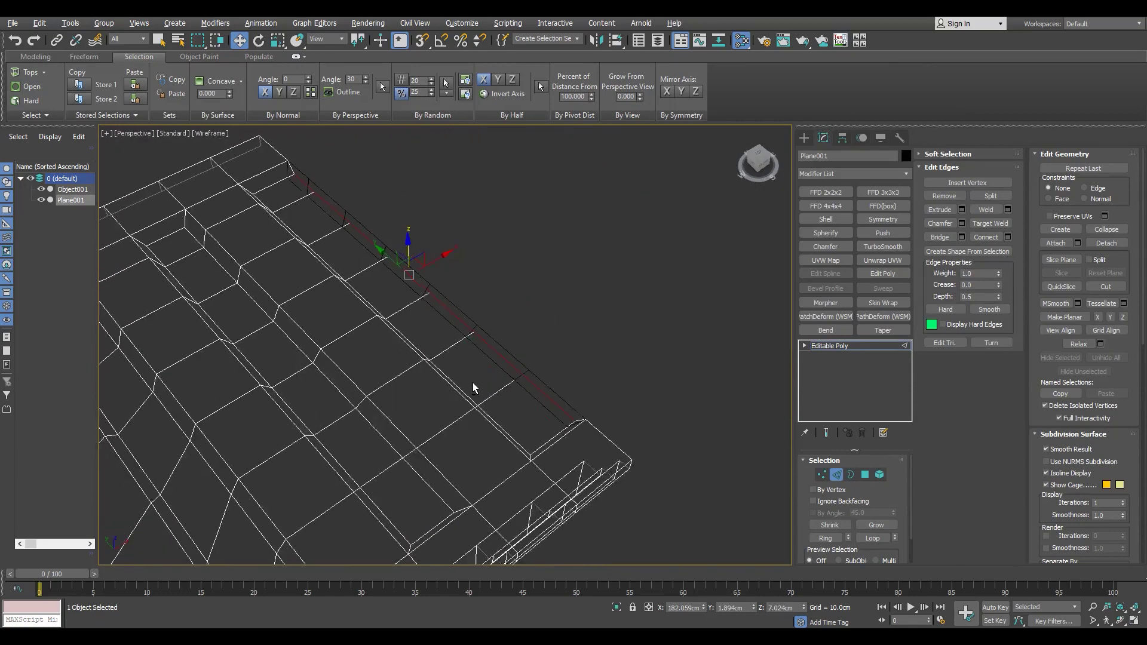
scroll(449, 258, up, 5)
Step: Toggle the display modes and switch Plane001 to Vertex sub-object mode
key(F3)
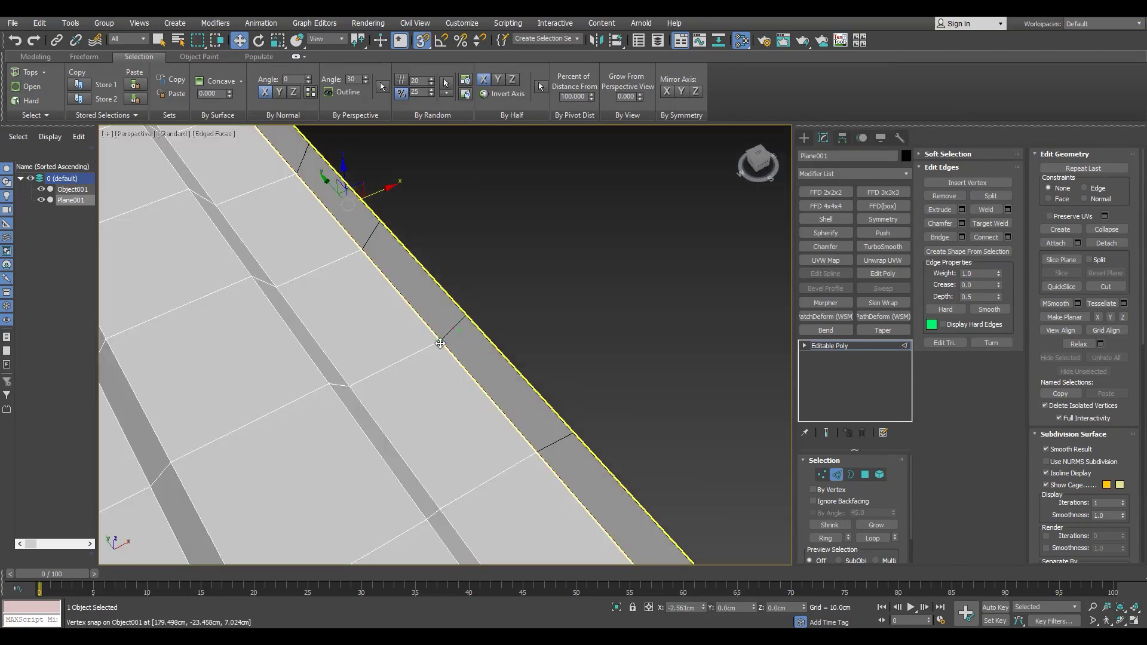
key(F3)
key(F3)
key(F4)
key(2)
key(1)
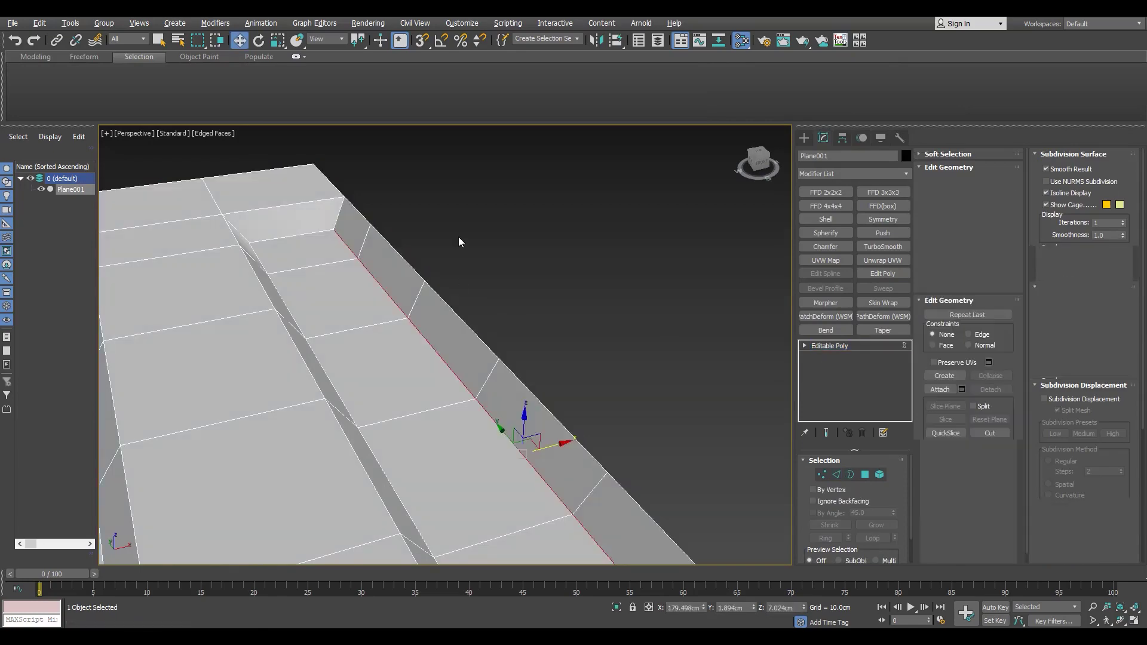
Step: Weld the duplicate seam vertices and frame the whole object
key(F3)
click(1008, 195)
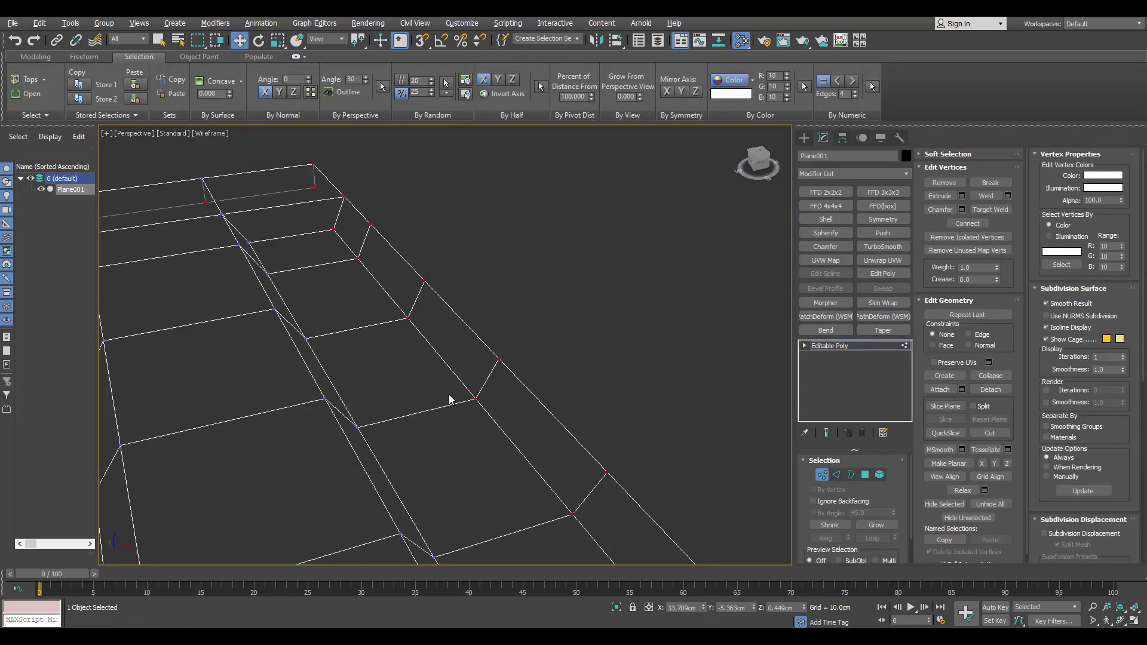
key(F3)
key(z)
key(1)
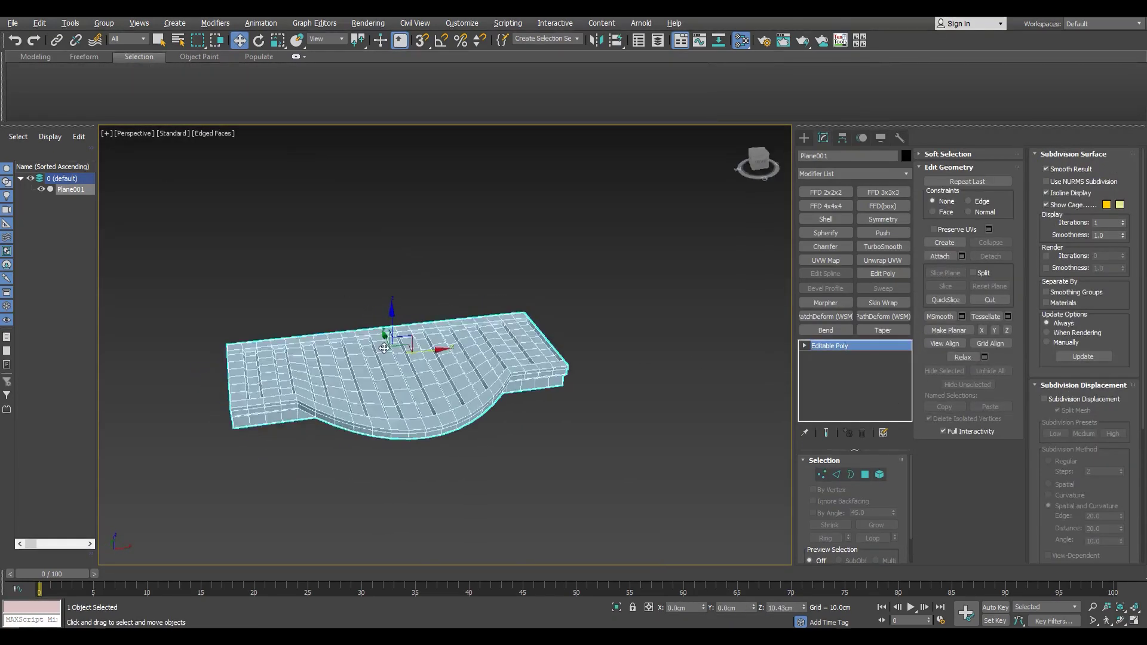
scroll(384, 347, up, 5)
Step: Reposition the plane's pivot with Hierarchy > Affect Pivot Only, then return to Modify
click(848, 136)
click(852, 220)
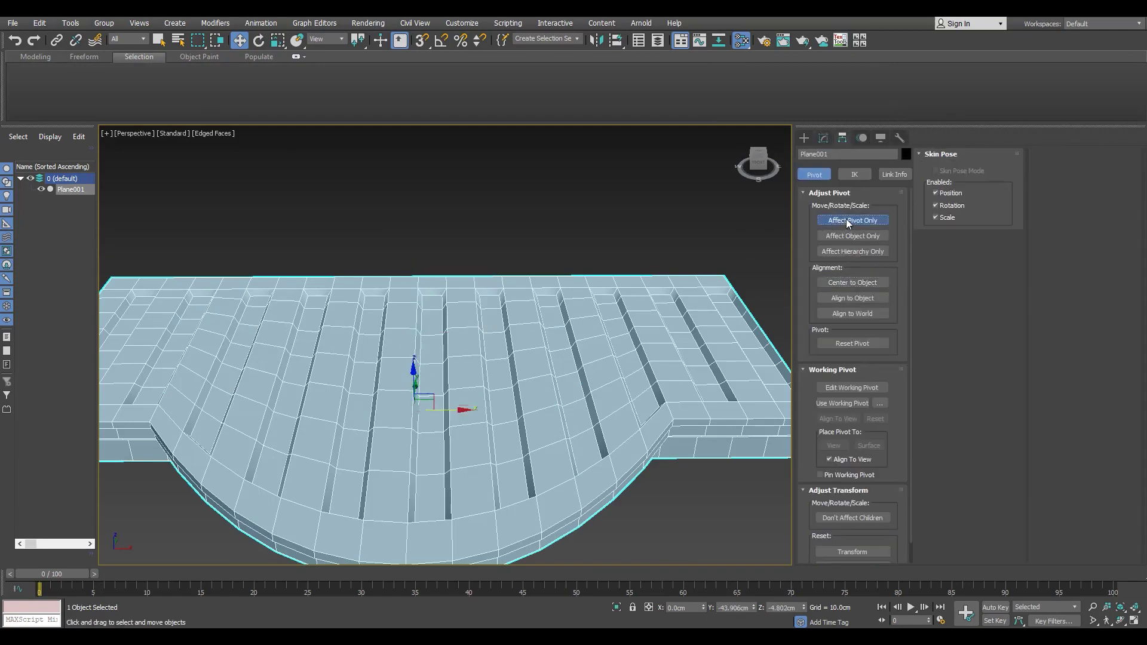
click(823, 138)
scroll(551, 348, down, 4)
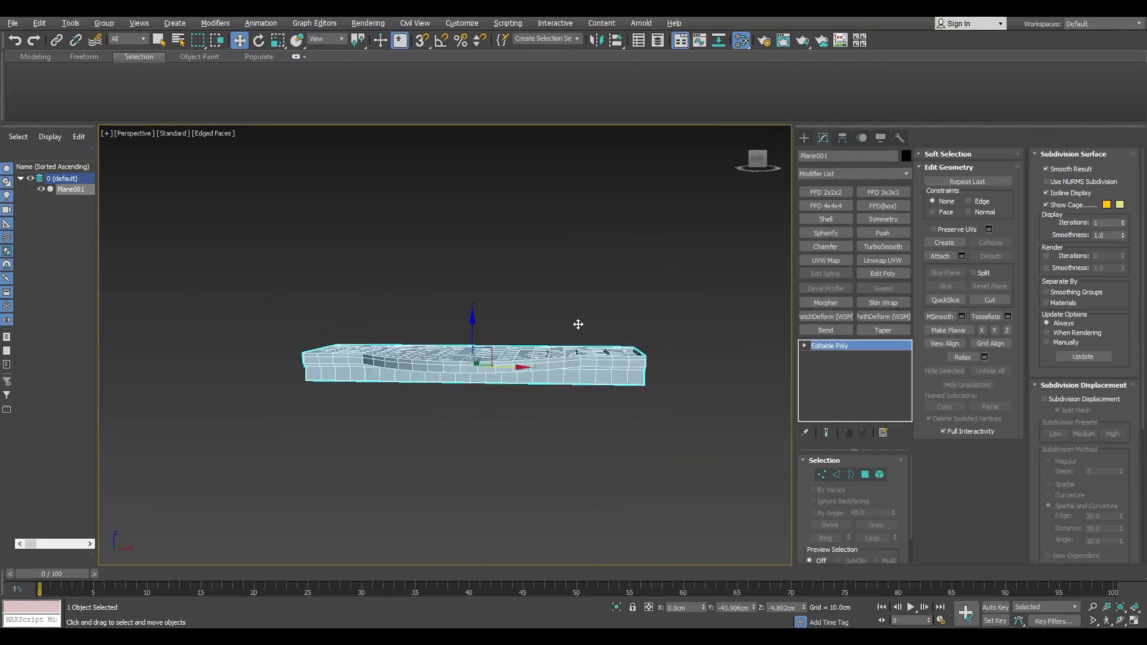
alt+middle_drag(578, 324, 578, 299)
Step: Check the four-viewport layout, return to Perspective, and add a Bend modifier
key(alt+w)
scroll(378, 205, up, 3)
key(alt+w)
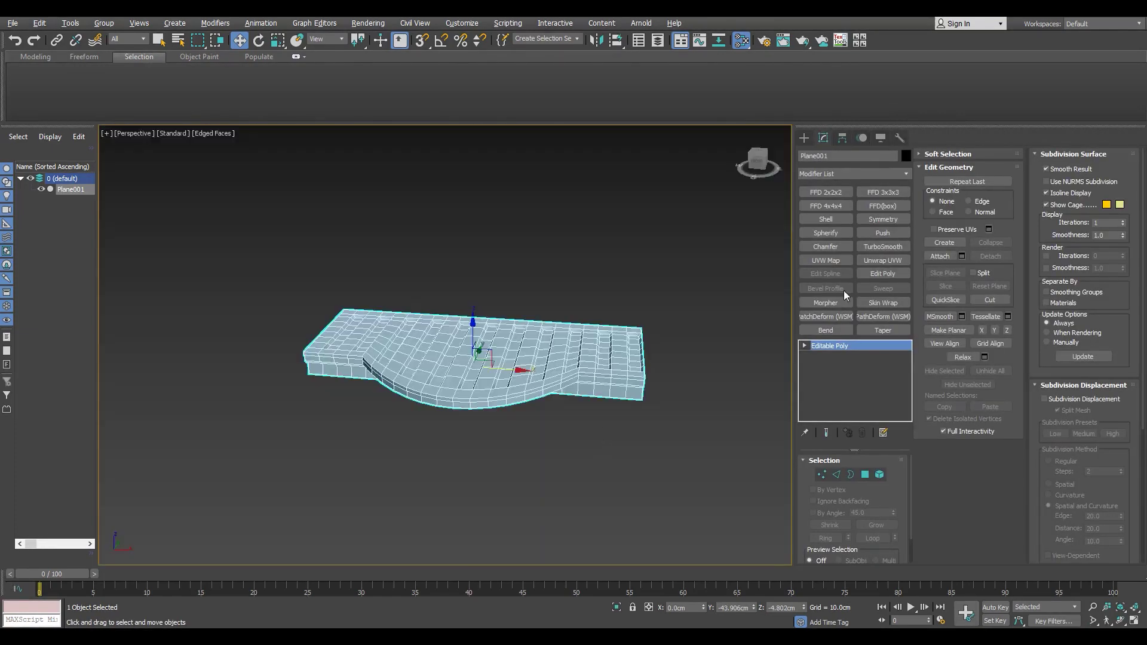
click(825, 329)
Step: Raise the Bend angle on X, entering 360° to close the plane into a full cylinder
drag(888, 480, 711, 104)
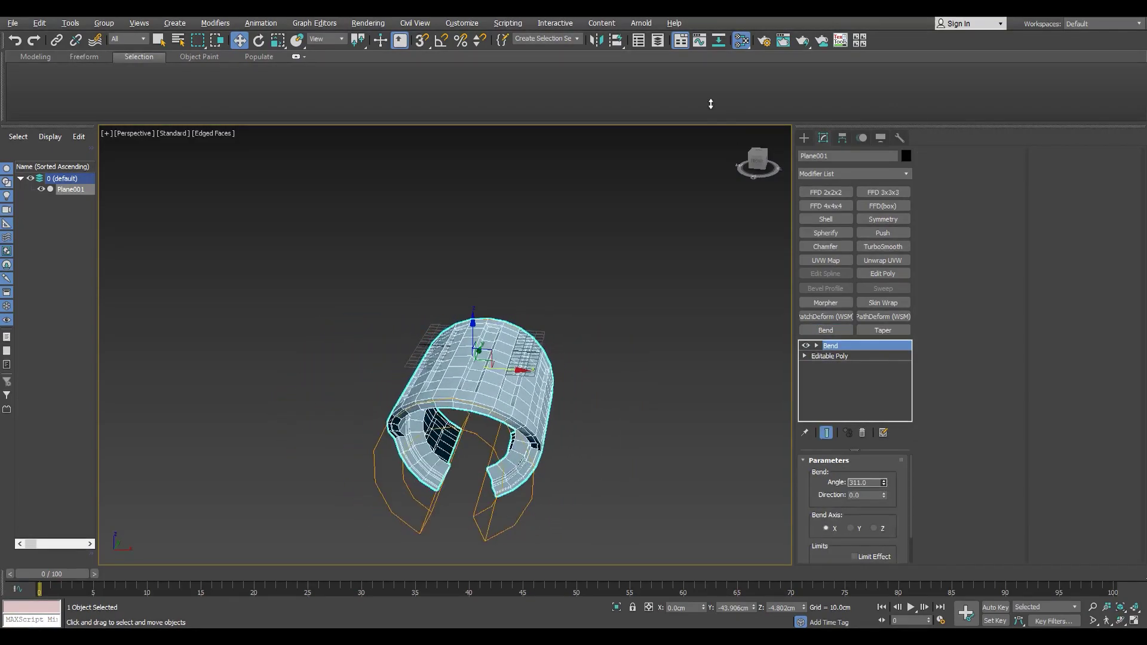
drag(677, 57, 677, 55)
alt+middle_drag(561, 253, 472, 462)
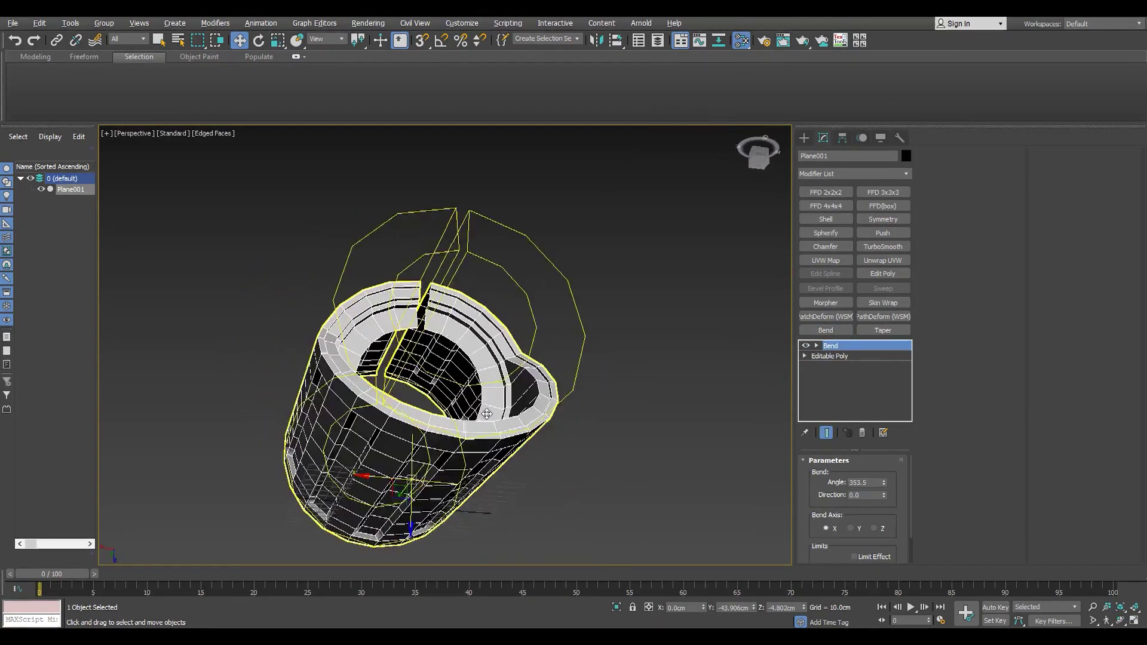
scroll(472, 462, up, 5)
alt+middle_drag(502, 479, 508, 460)
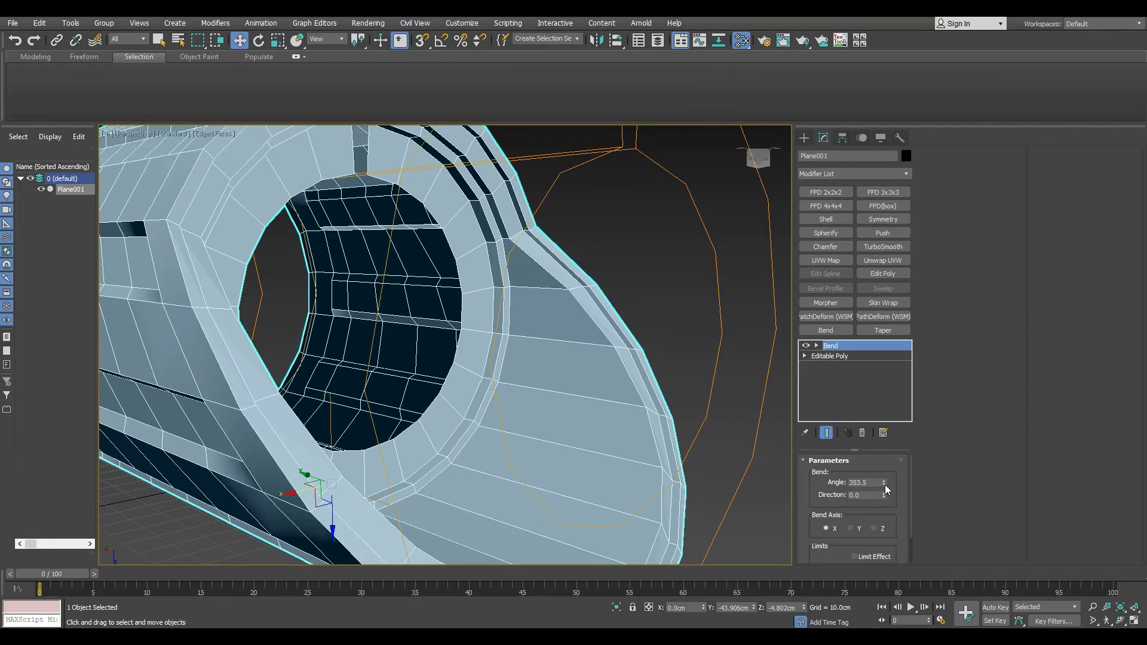
text(0)
key(Return)
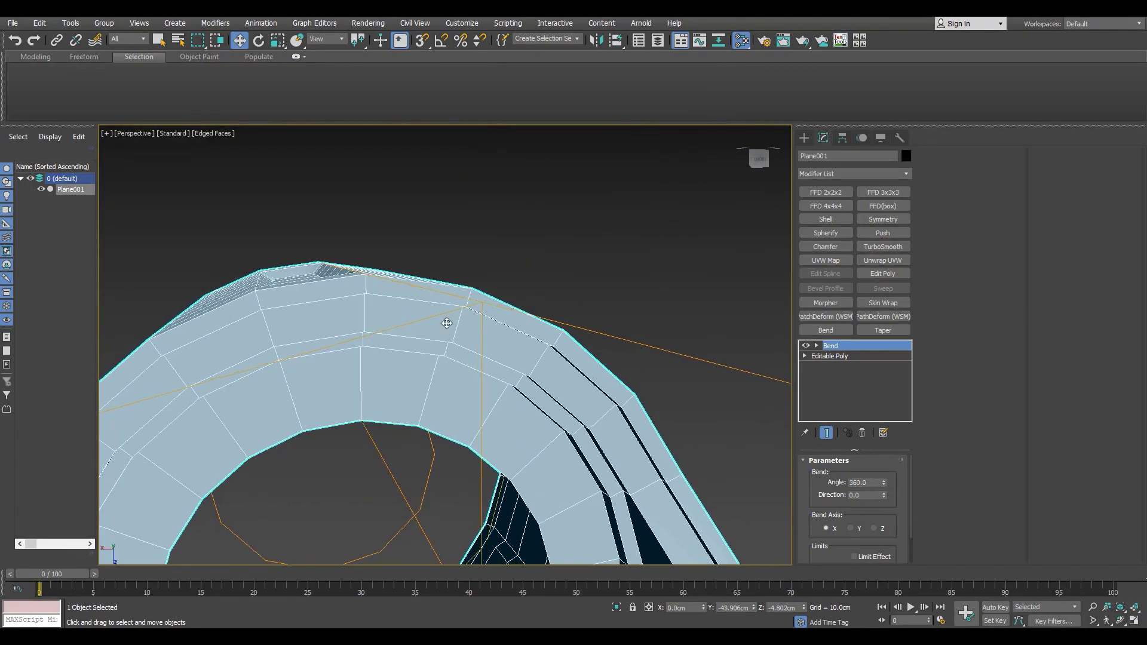
scroll(447, 323, down, 5)
mouse_move(447, 323)
alt+middle_down()
mouse_move(528, 435)
mouse_move(680, 576)
alt+middle_up()
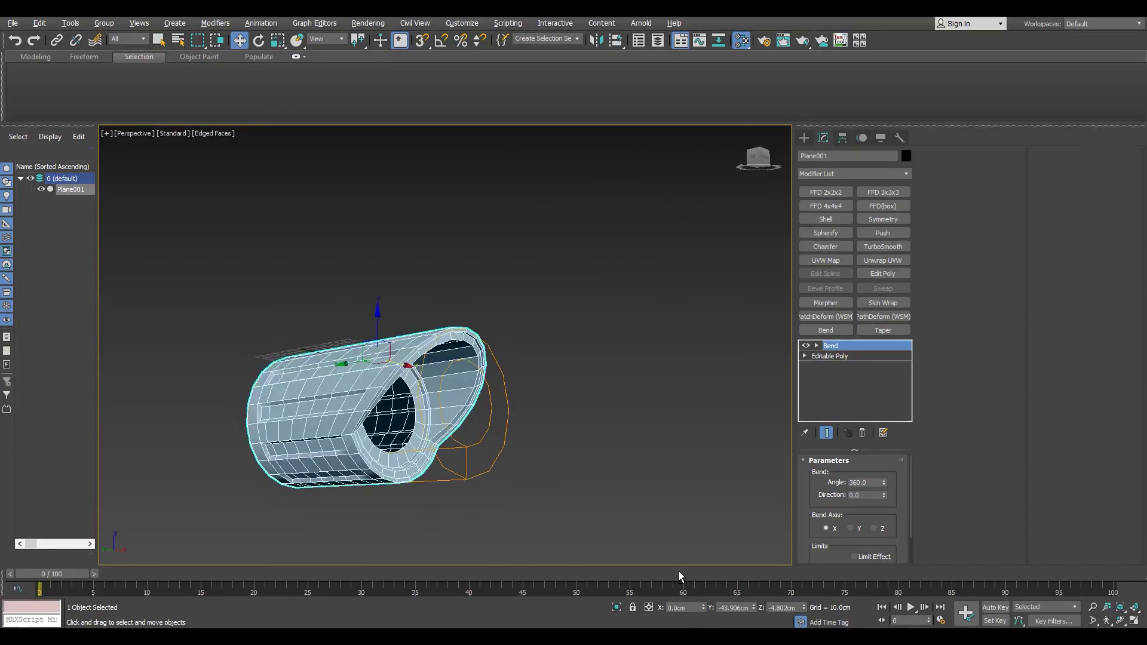
scroll(338, 457, up, 3)
scroll(338, 457, up, 2)
Step: Return to the flat Editable Poly base, cycle edge and vertex modes, then exit sub-object mode
click(829, 356)
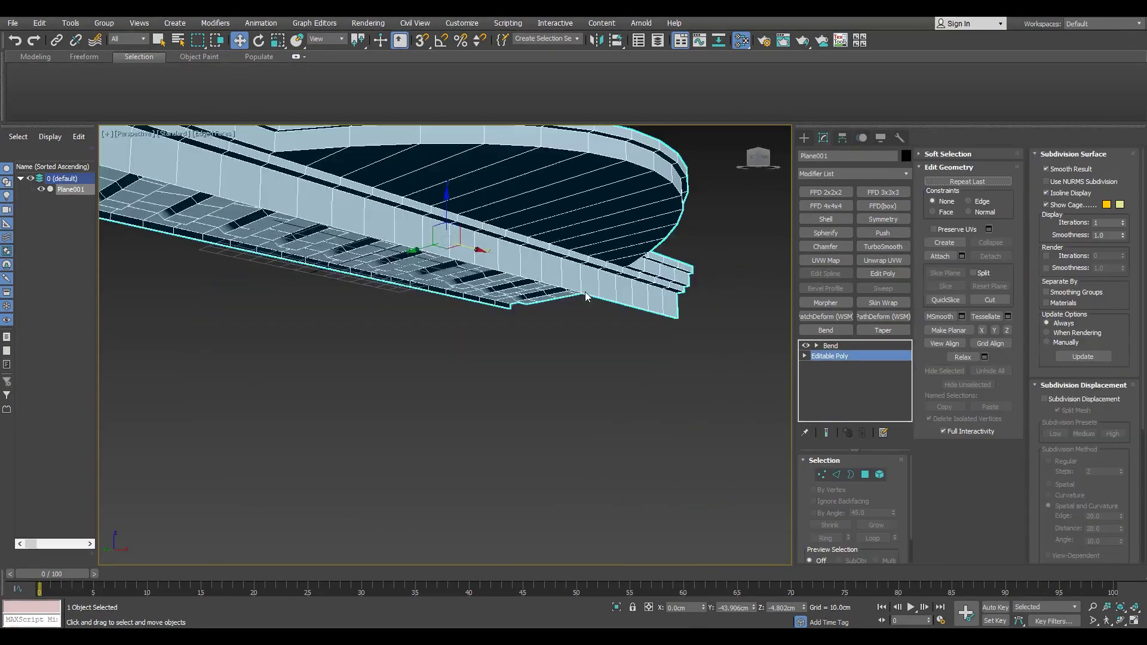
key(2)
alt+middle_drag(585, 297, 460, 282)
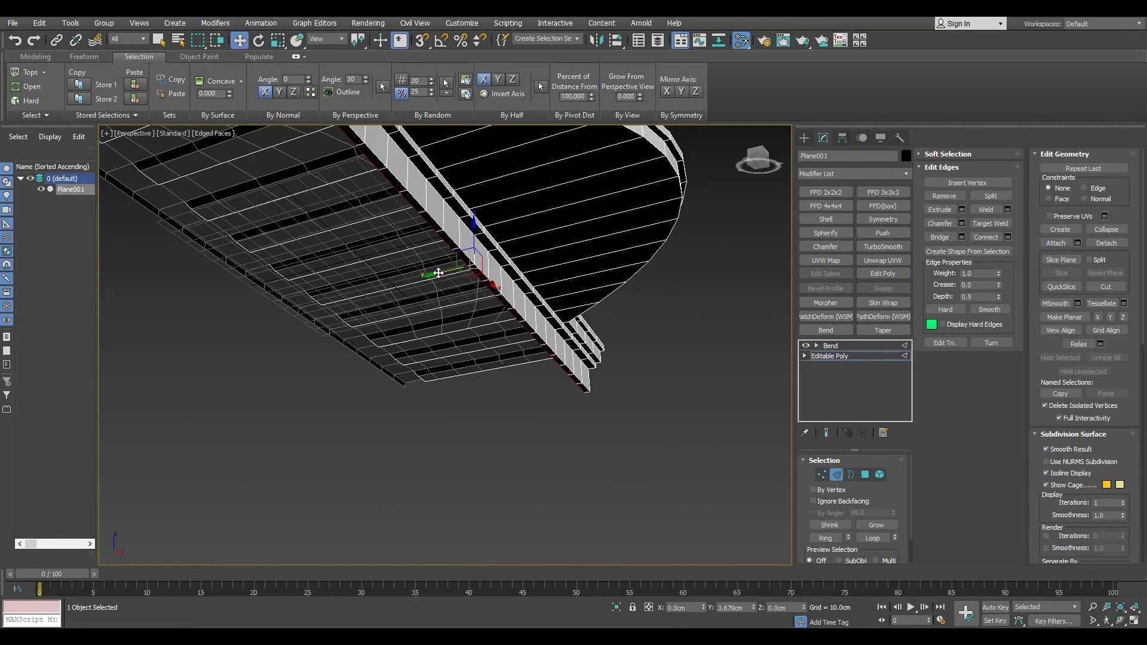
click(821, 474)
scroll(468, 486, down, 3)
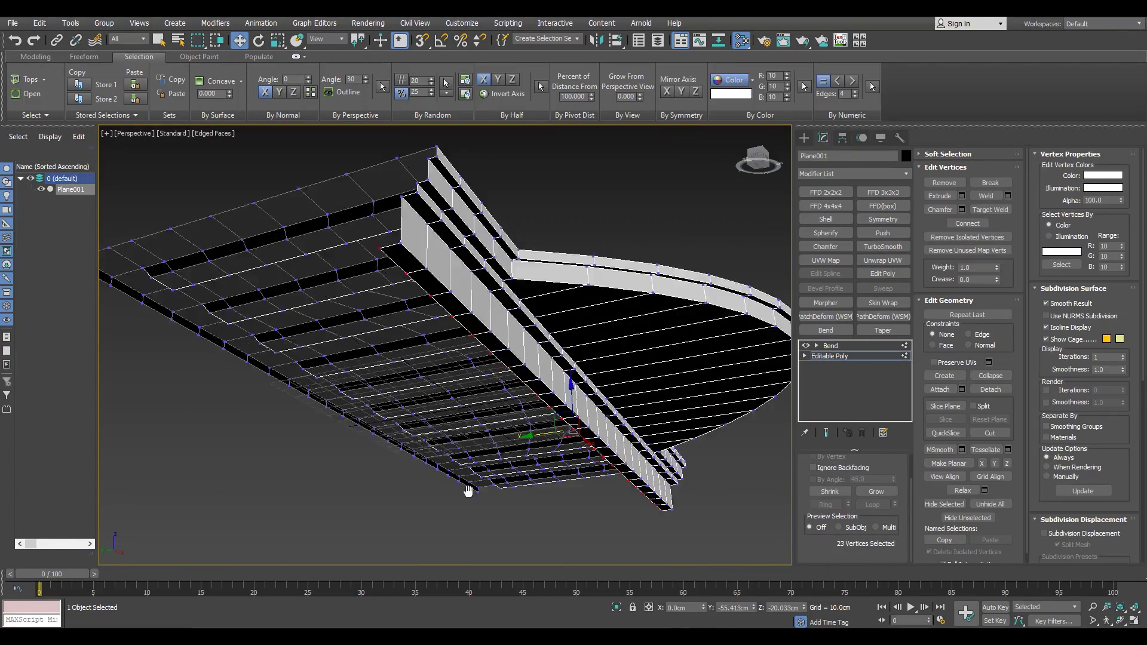
scroll(468, 487, down, 3)
key(1)
Step: Show the bent cylinder, orbit around it toggling edged faces, then clone it with Ctrl+V
click(830, 346)
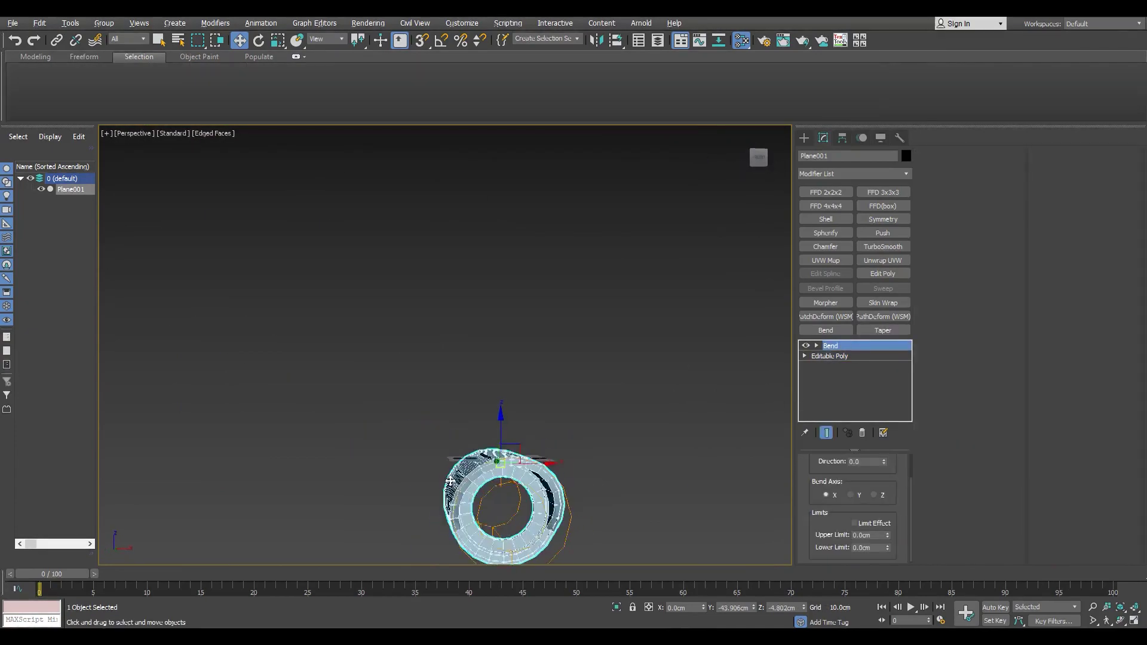
scroll(623, 370, up, 2)
scroll(623, 370, up, 3)
scroll(504, 450, down, 4)
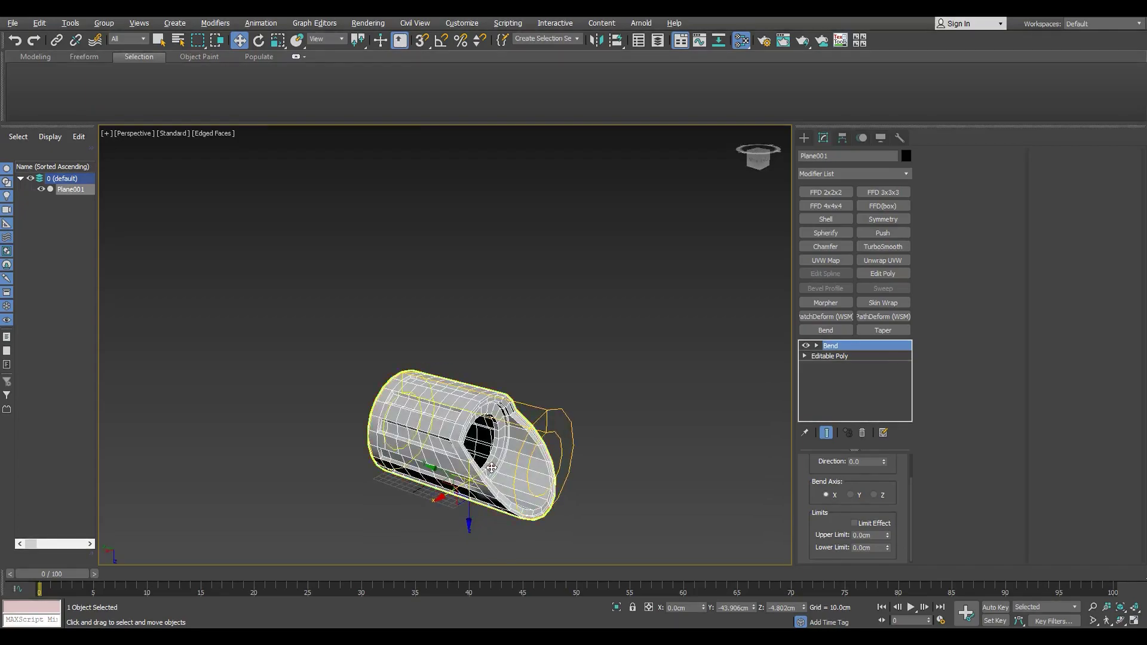
scroll(491, 467, up, 5)
mouse_move(540, 564)
alt+middle_down()
mouse_move(415, 411)
mouse_move(410, 382)
alt+middle_up()
key(F4)
scroll(409, 382, up, 3)
key(F4)
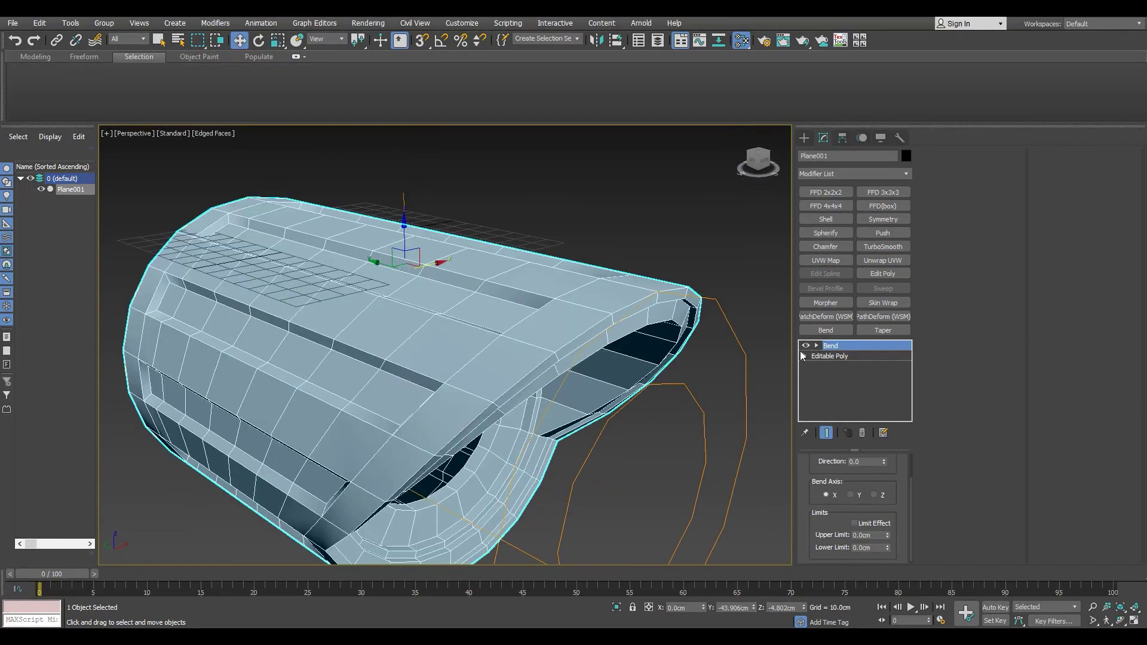
key(ctrl+v)
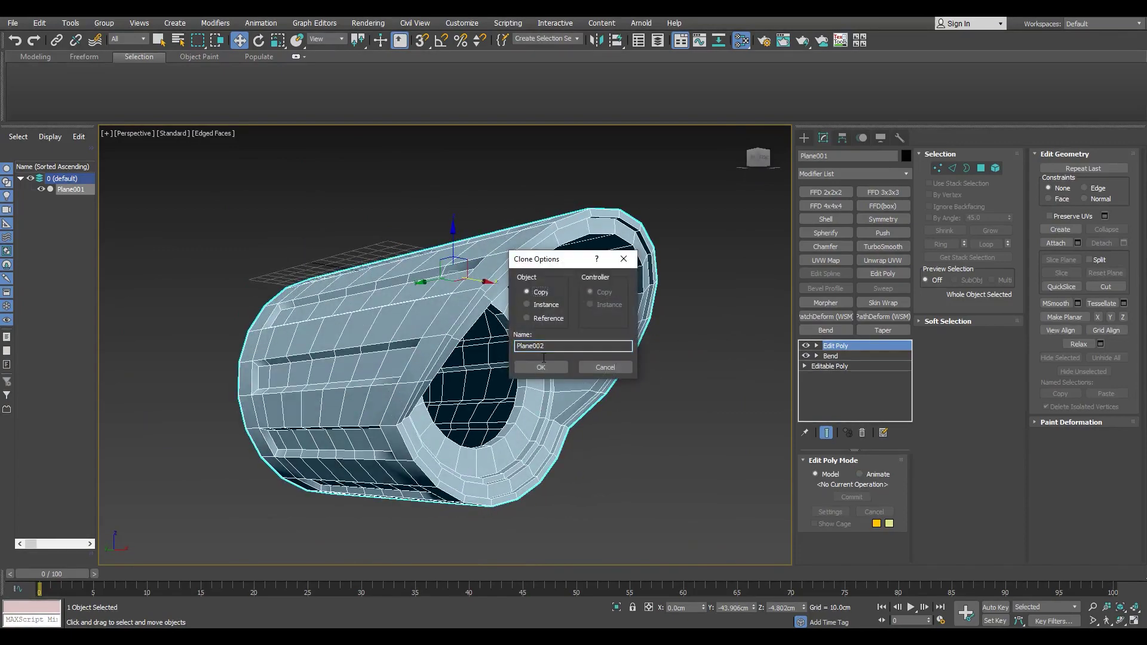
Step: Create the Plane002 copy, isolate it, and switch to Edge mode
click(540, 365)
key(alt+q)
key(2)
scroll(339, 451, up, 3)
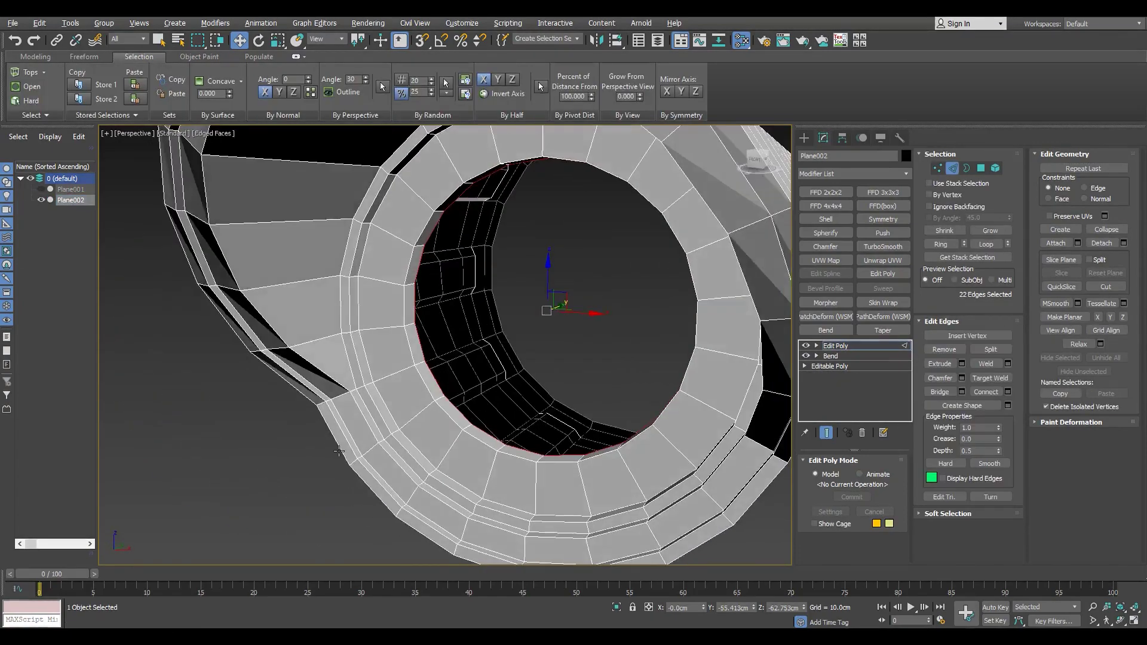
mouse_move(339, 451)
alt+middle_down()
mouse_move(475, 406)
mouse_move(454, 413)
alt+middle_up()
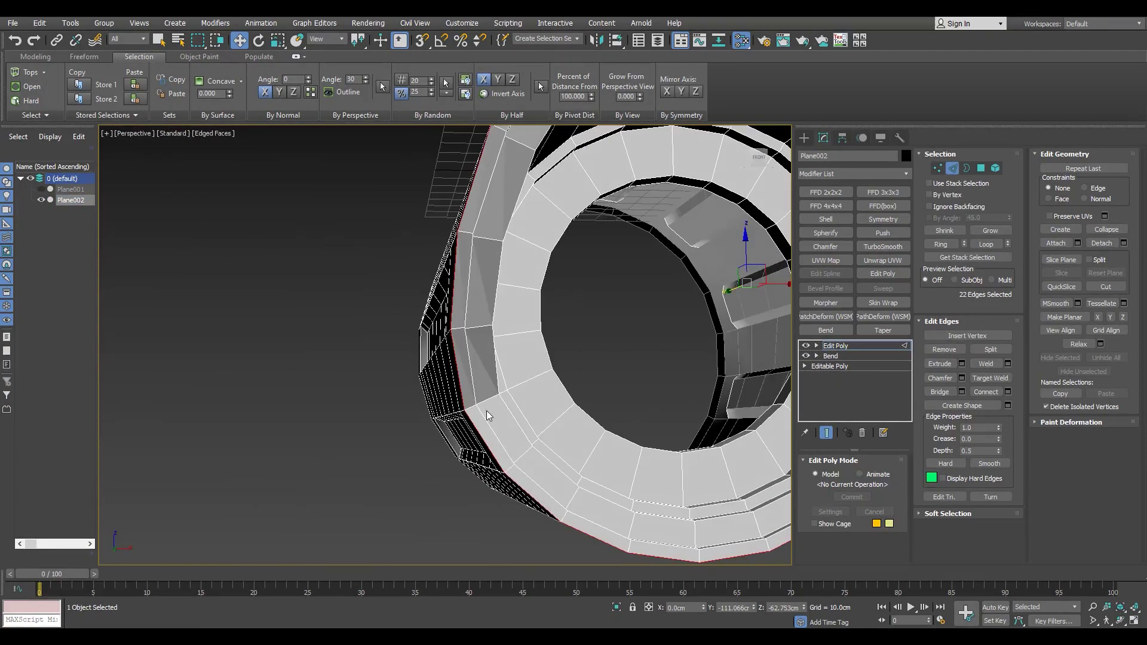
scroll(454, 412, up, 5)
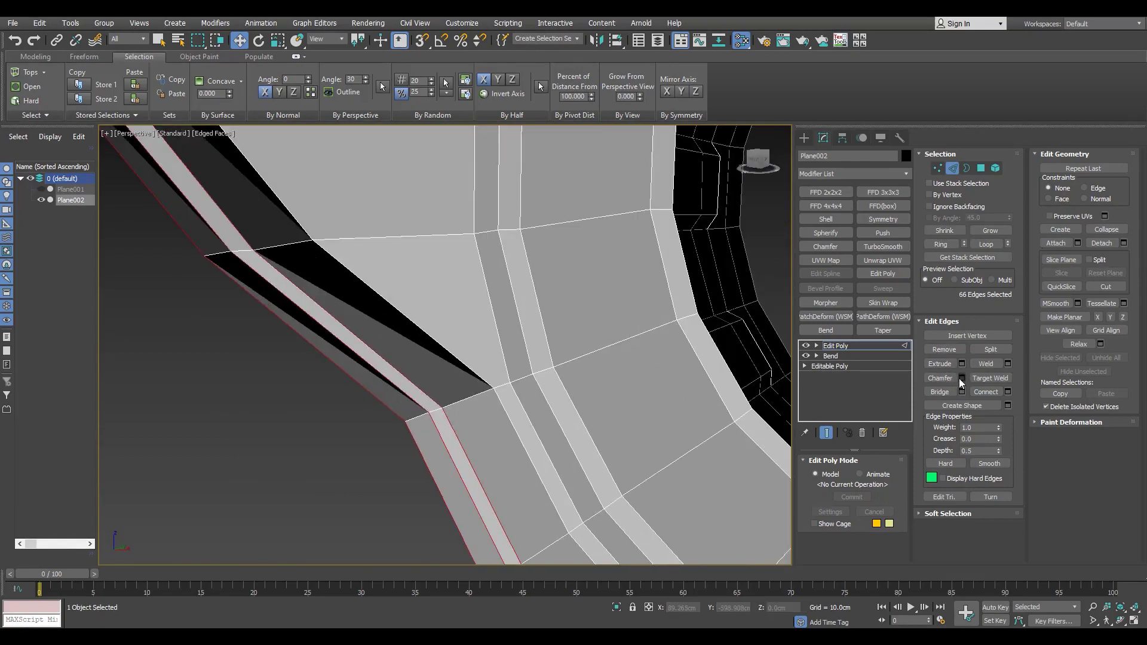
Step: Collapse Plane002 to Editable Poly and chamfer its rim edge loops by about 0.471 cm
click(962, 378)
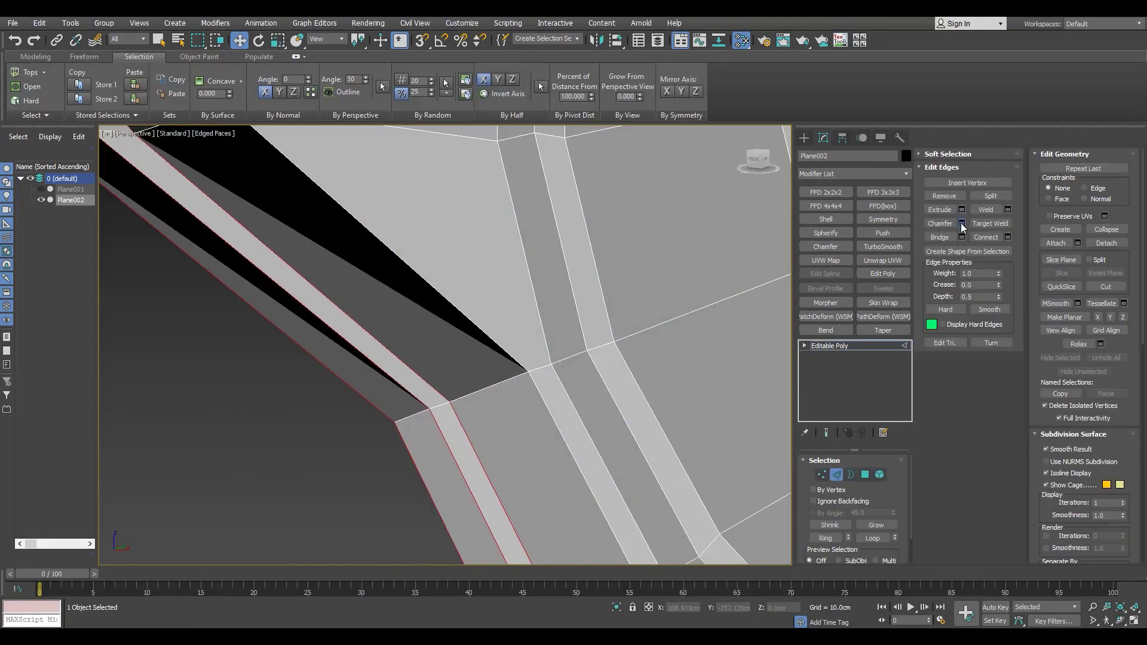
click(962, 224)
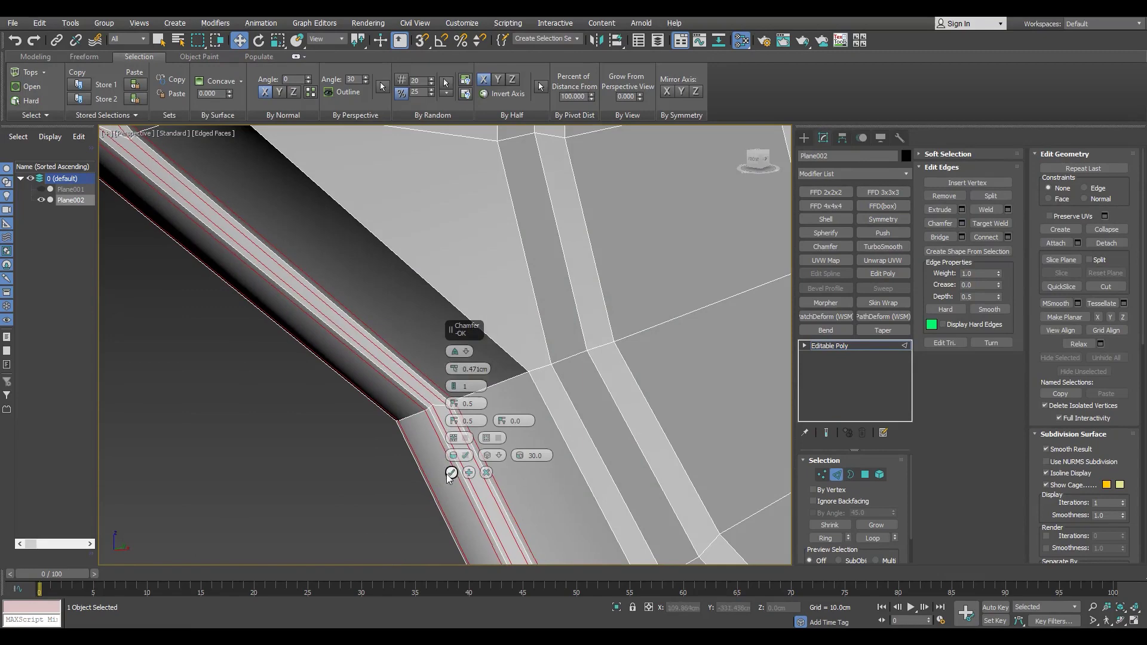
drag(547, 406, 555, 395)
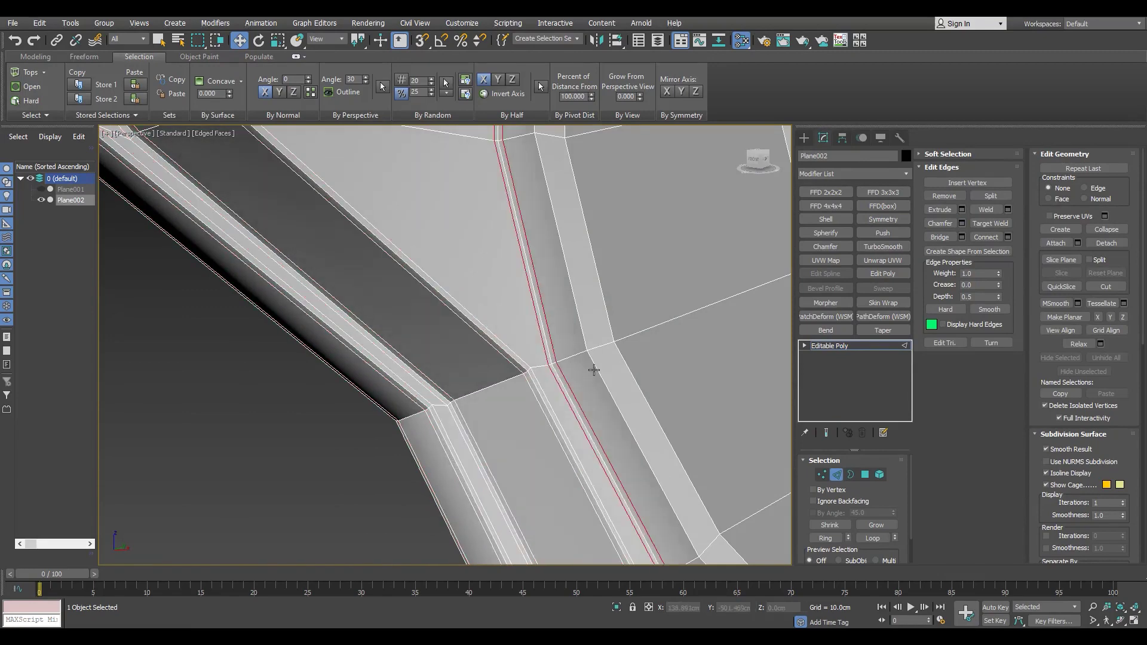
scroll(623, 354, down, 5)
scroll(537, 377, up, 2)
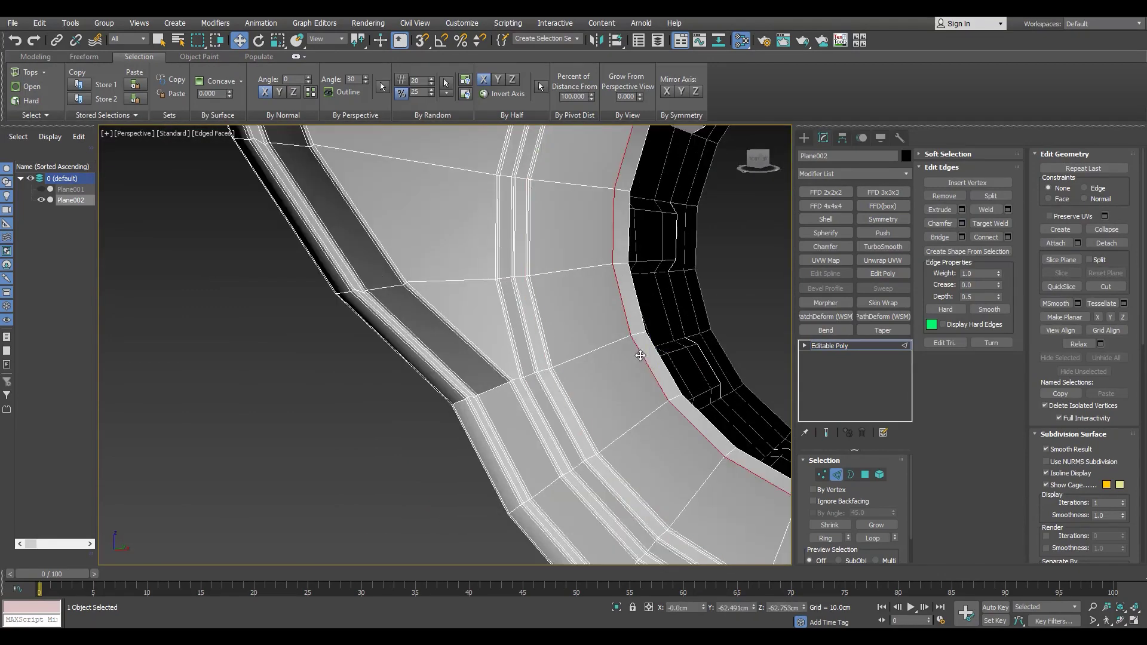
scroll(486, 397, down, 5)
alt+middle_drag(486, 397, 834, 369)
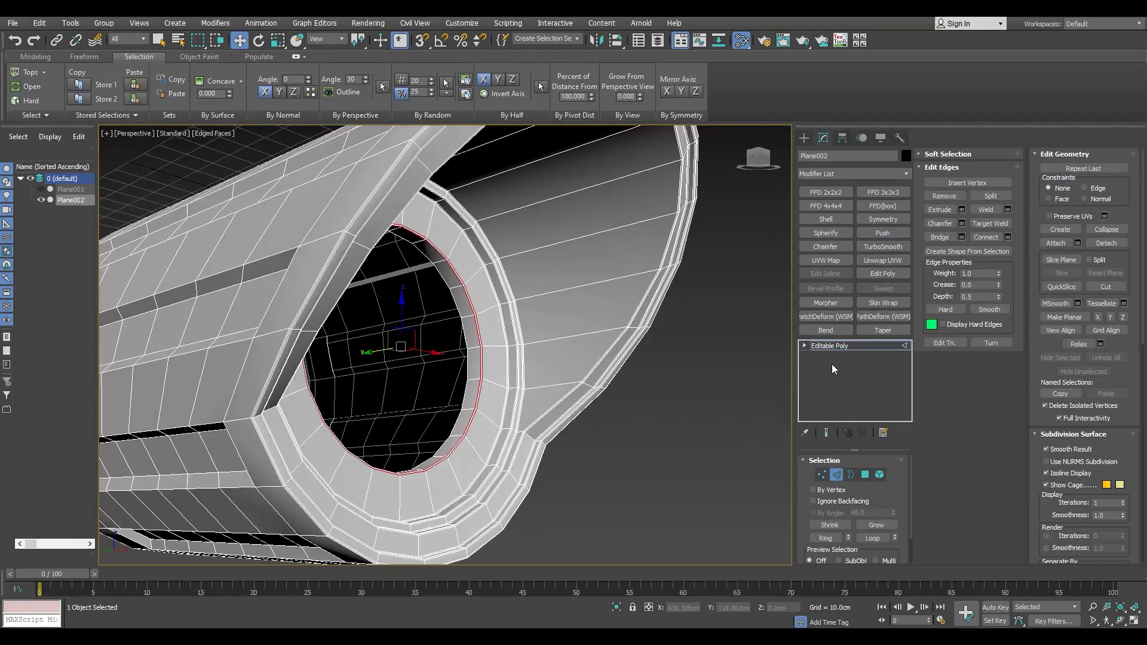
Step: Add a one-iteration TurboSmooth to Plane002 and inspect the smoothed grooves with edged faces shown
click(842, 346)
click(883, 246)
scroll(187, 493, down, 5)
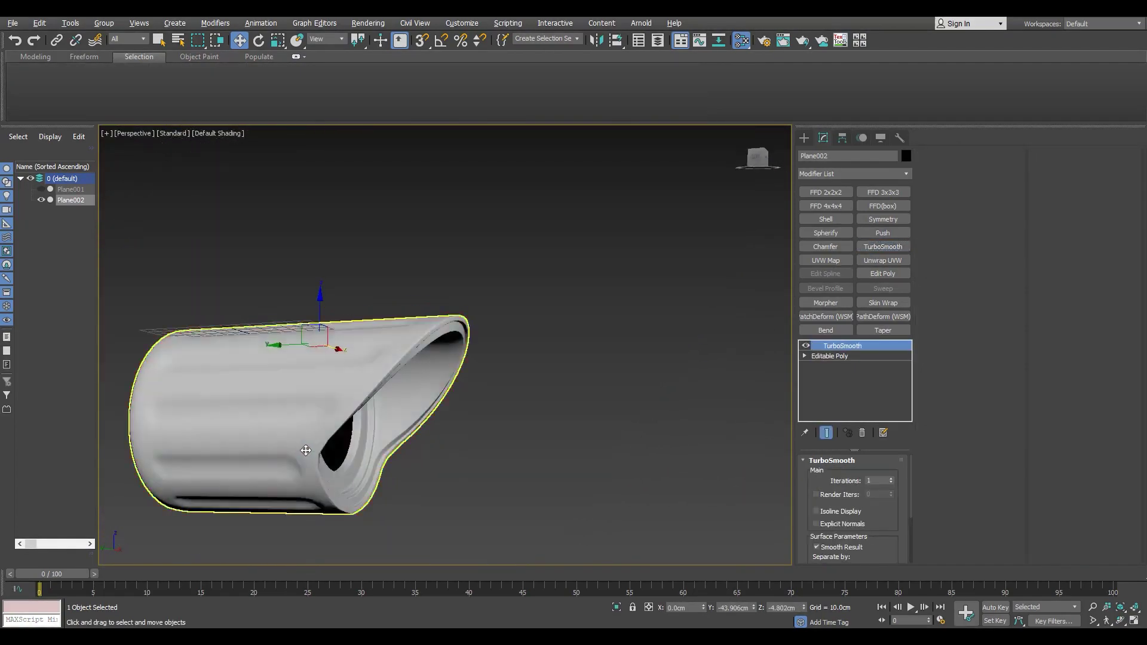
scroll(305, 481, up, 10)
scroll(306, 481, down, 10)
alt+middle_drag(235, 460, 381, 417)
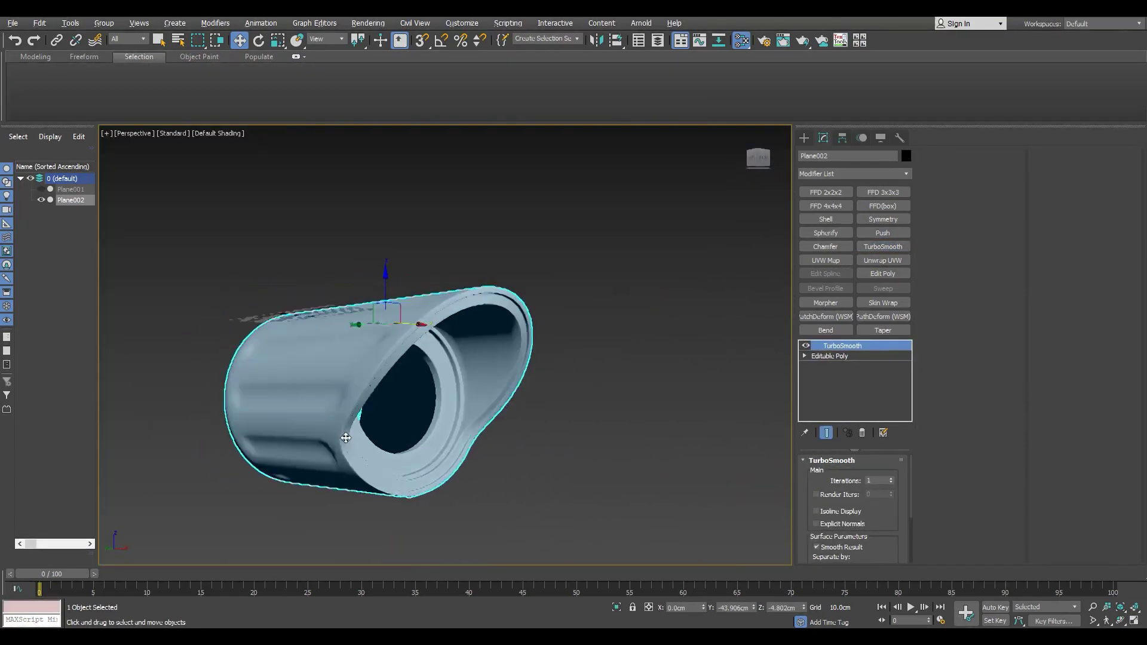
scroll(381, 417, up, 4)
key(F4)
scroll(373, 434, up, 5)
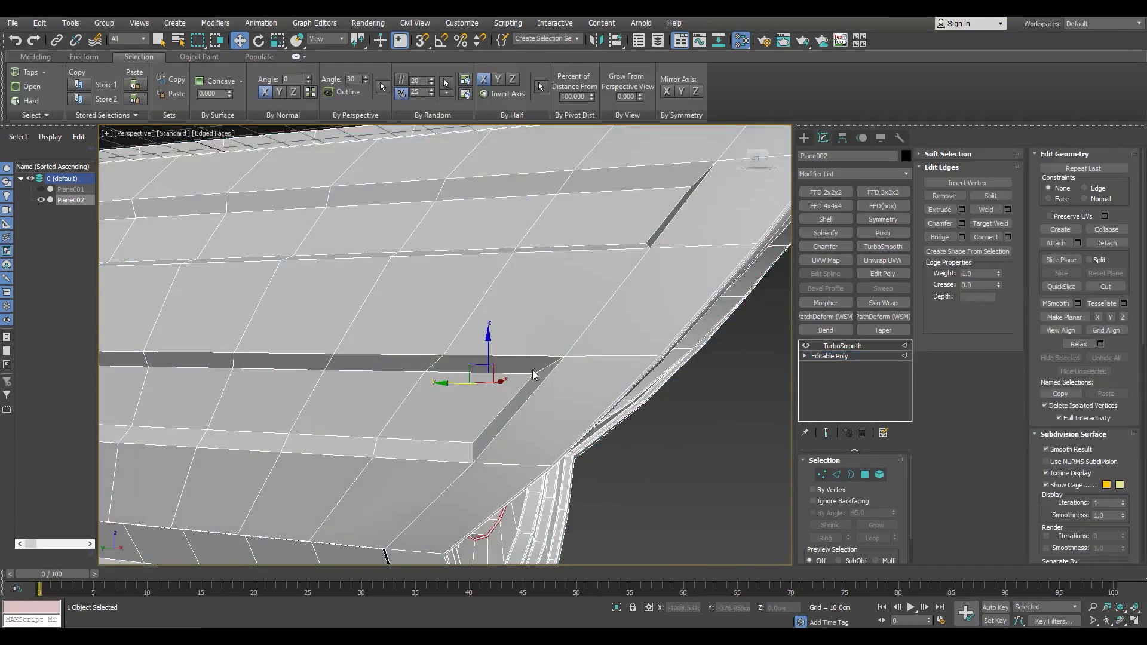
Step: Show the smoothed result, then drop back to the base Editable Poly edge level
click(845, 346)
scroll(404, 315, down, 5)
scroll(404, 315, up, 4)
scroll(404, 315, up, 3)
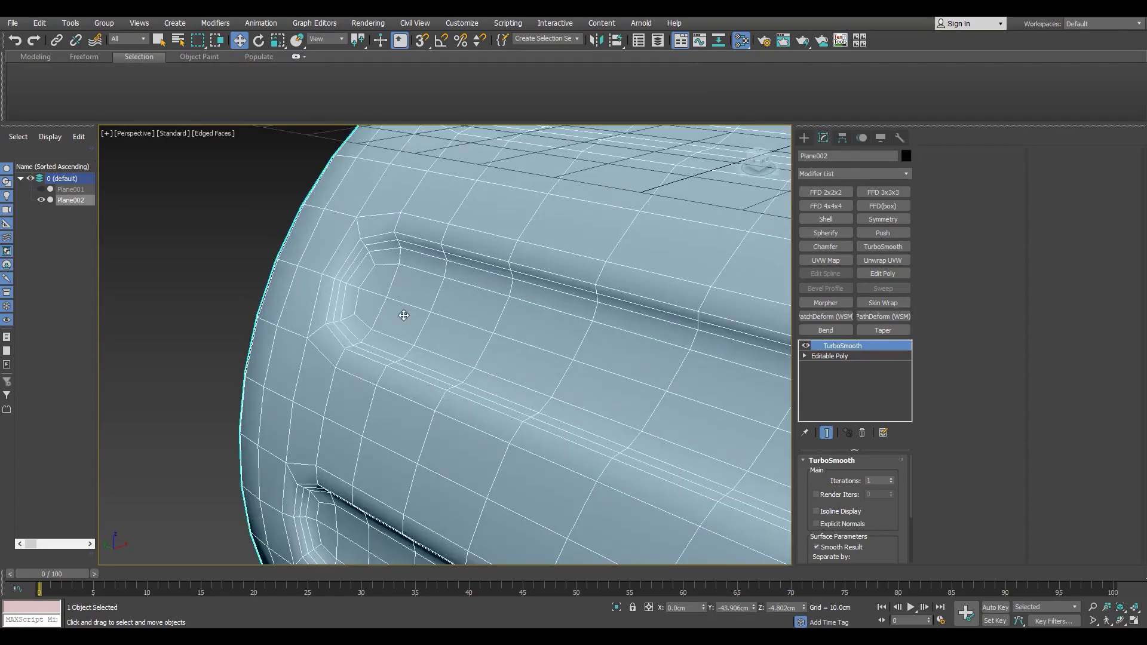
scroll(439, 309, down, 8)
scroll(636, 280, up, 5)
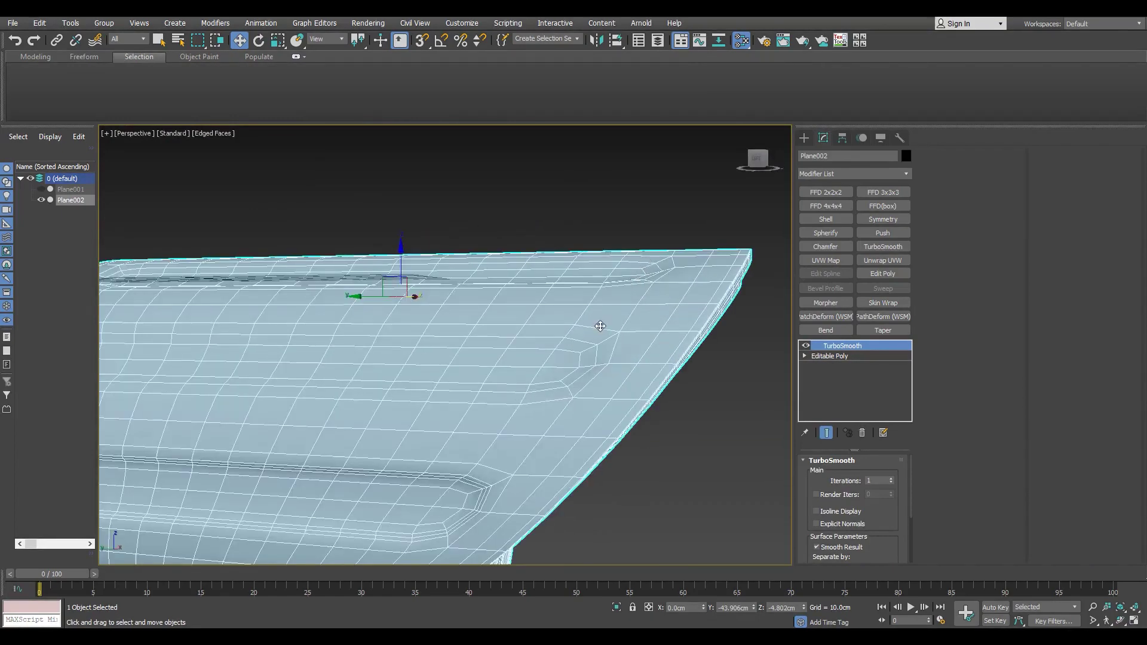
click(871, 355)
Step: Widen the groove edge chamfer to 0.643cm and preview the smoothed tube
key(2)
click(625, 306)
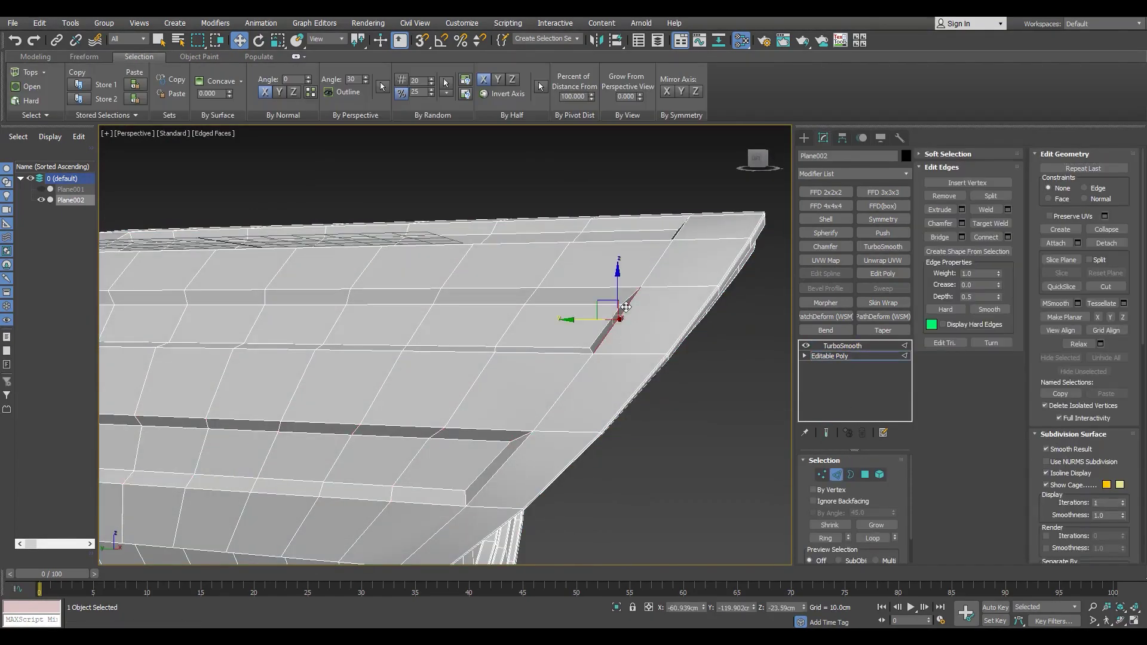
key(4)
click(837, 475)
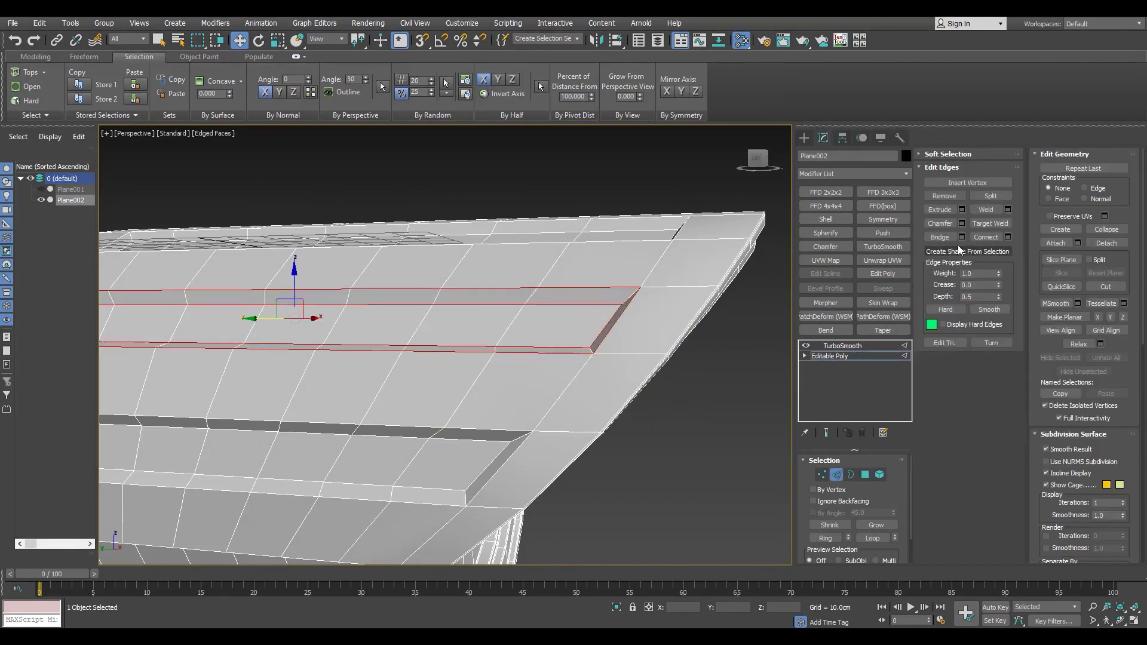
scroll(575, 296, up, 4)
drag(456, 369, 456, 363)
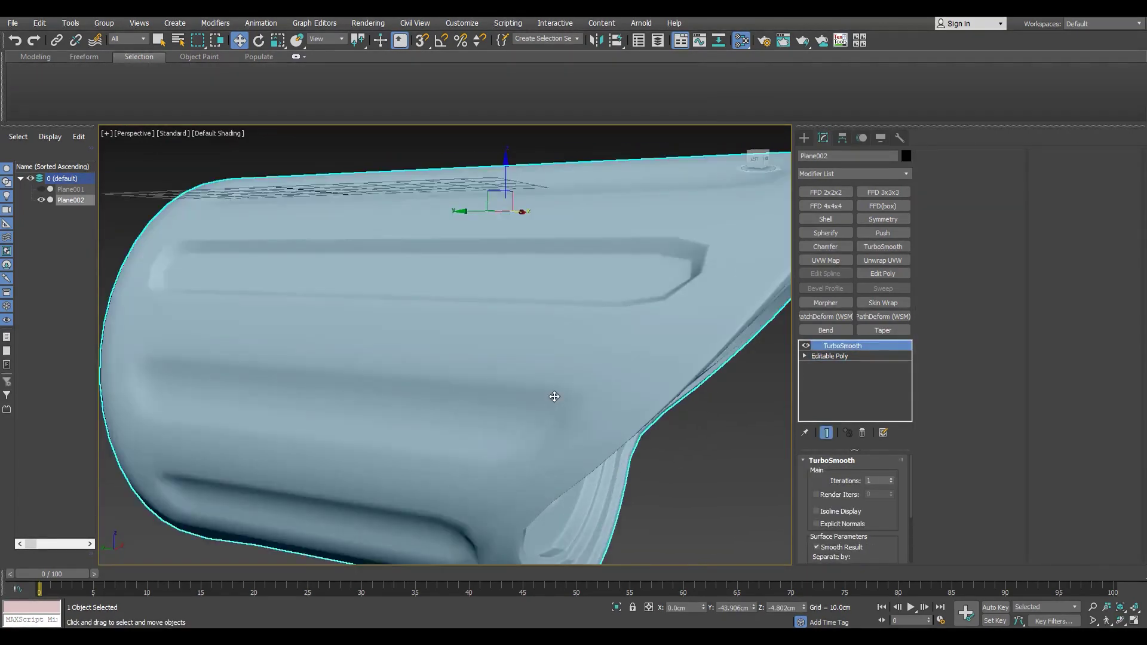
click(825, 357)
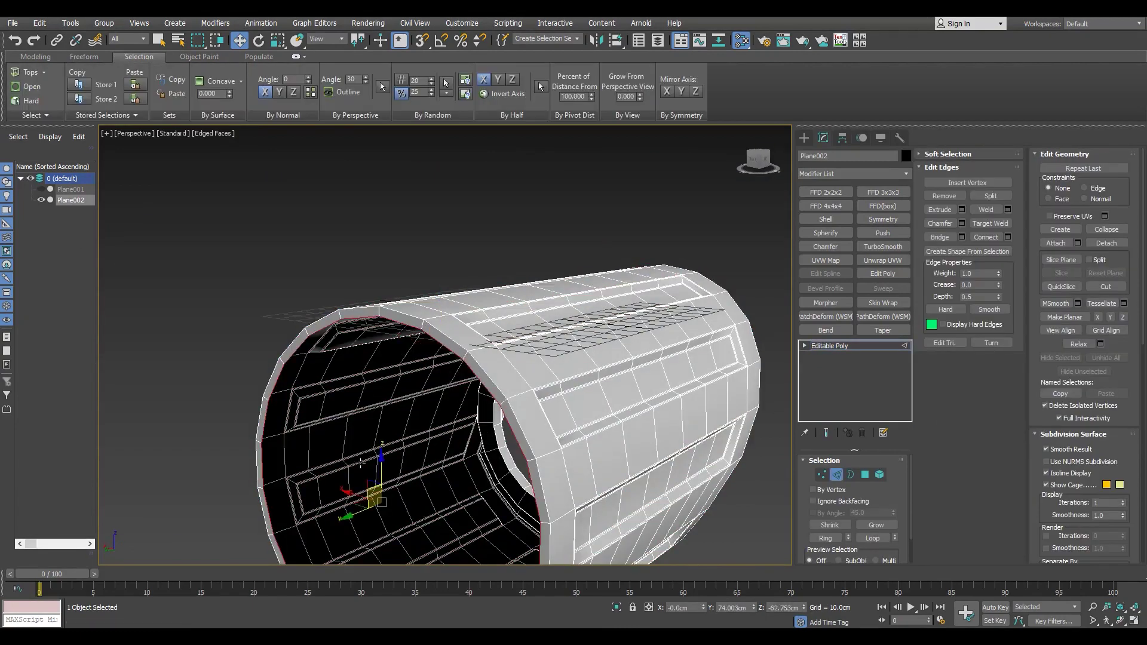
mouse_move(383, 418)
alt+middle_down()
mouse_move(435, 422)
mouse_move(388, 413)
alt+middle_up()
alt+middle_drag(552, 348, 472, 304)
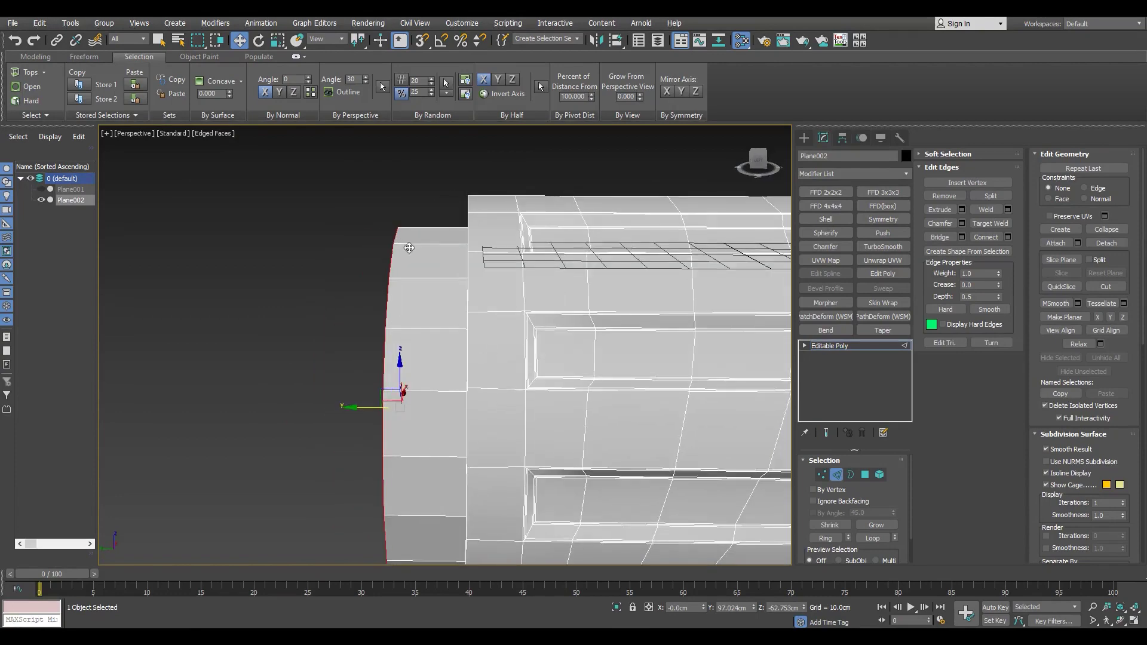
scroll(472, 304, up, 5)
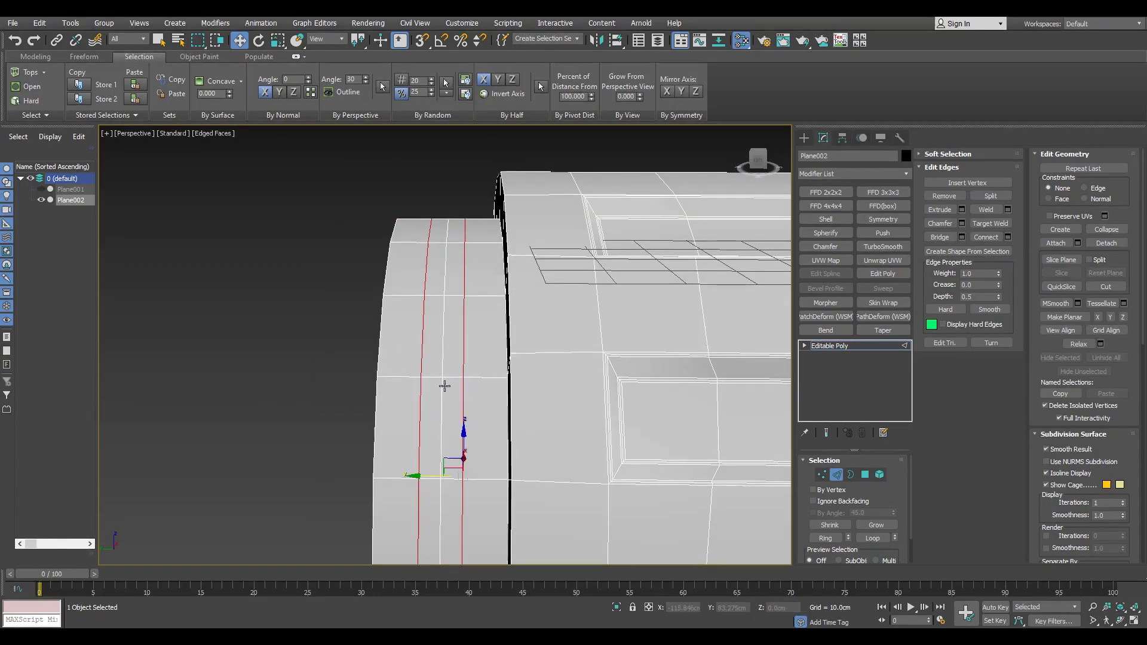
Step: Bevel the rim polygon strip inward by -3.319cm to form a new groove
click(865, 475)
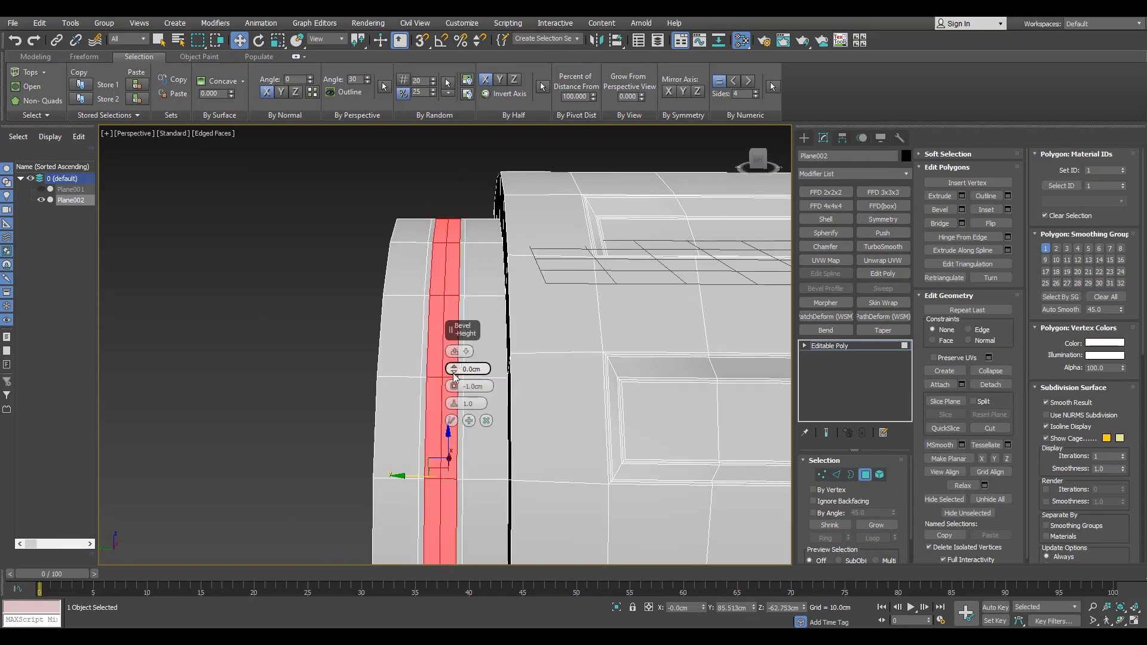
click(452, 420)
alt+middle_drag(456, 422, 467, 261)
Step: Chamfer the new rim groove's edges and confirm the chamfer
key(2)
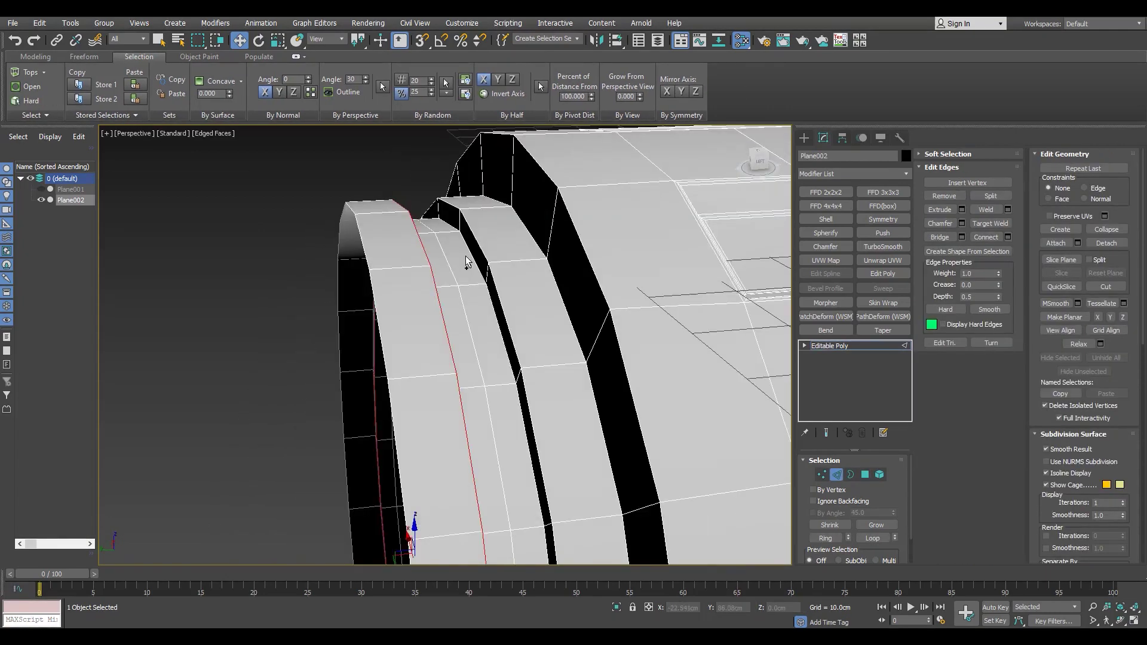
click(961, 224)
alt+middle_drag(466, 358, 466, 419)
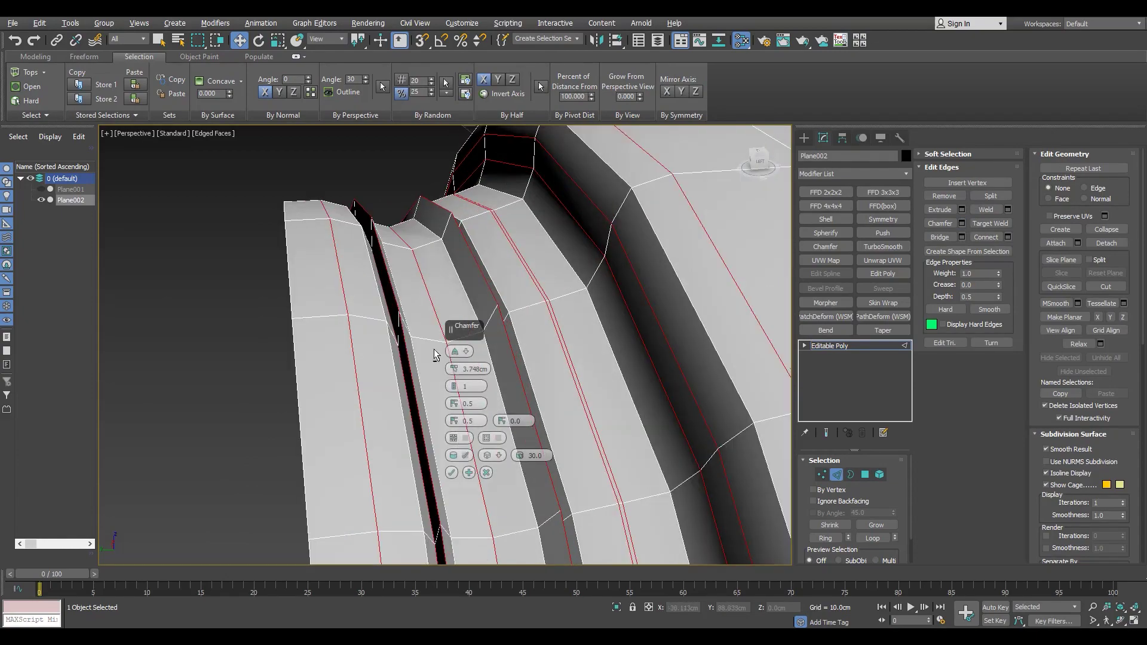
drag(454, 369, 465, 505)
click(452, 472)
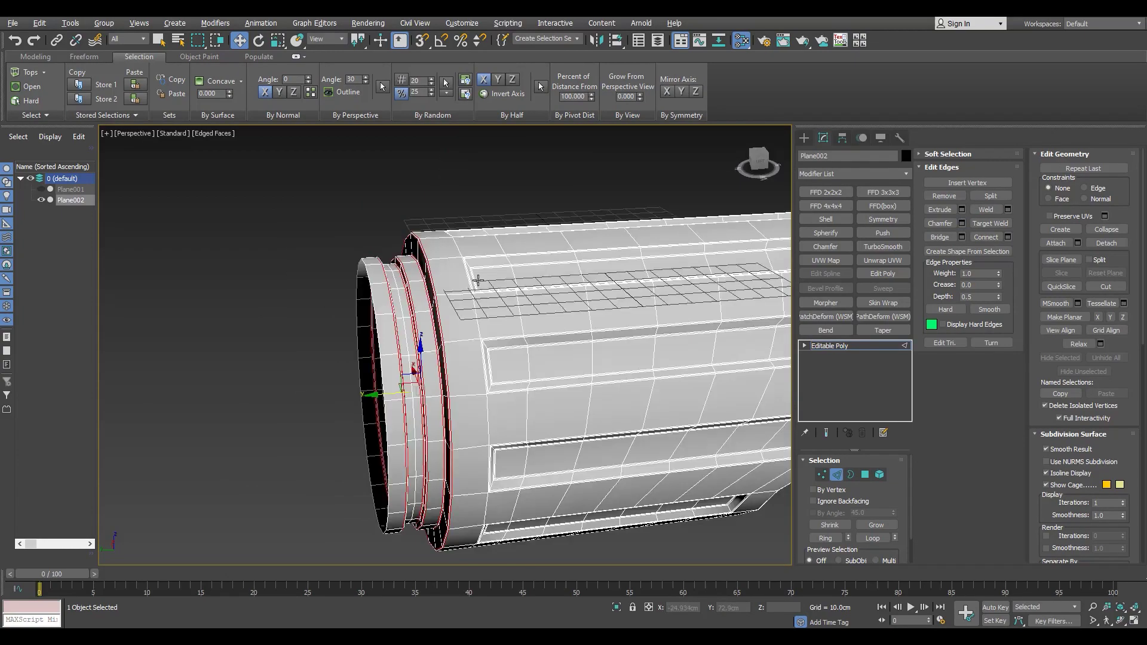
alt+middle_drag(456, 488, 389, 407)
scroll(418, 389, up, 3)
click(831, 346)
Step: Add TurboSmooth to the tube and test it at Iterations 2 with edged faces toggled
click(883, 246)
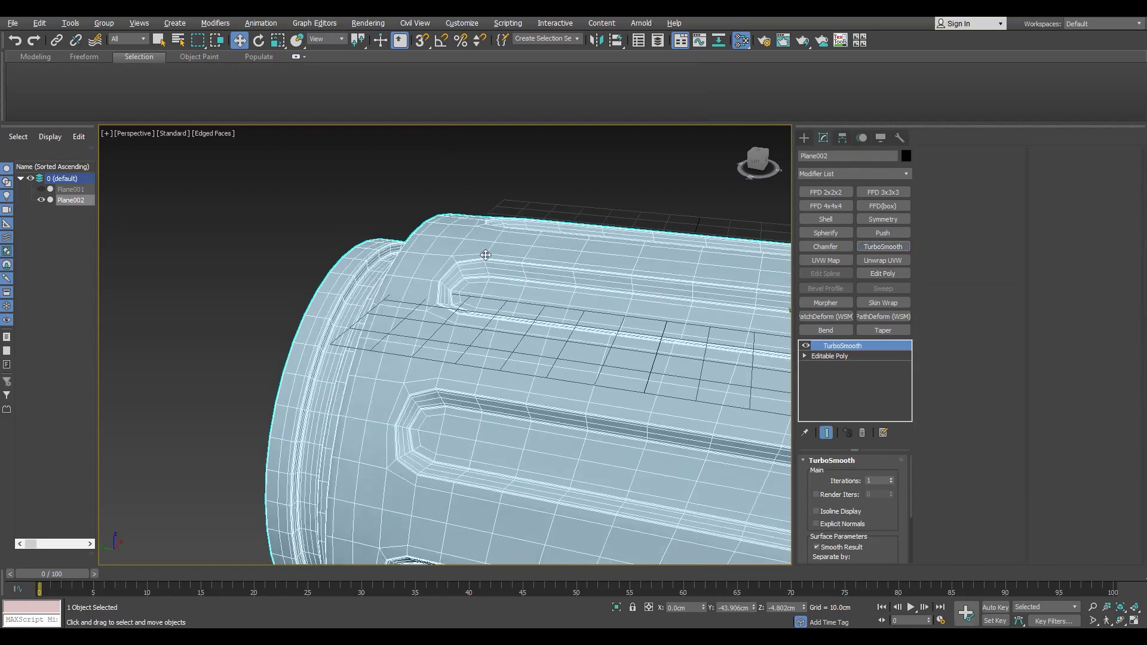
alt+middle_drag(486, 251, 428, 263)
key(F4)
key(z)
scroll(453, 203, up, 5)
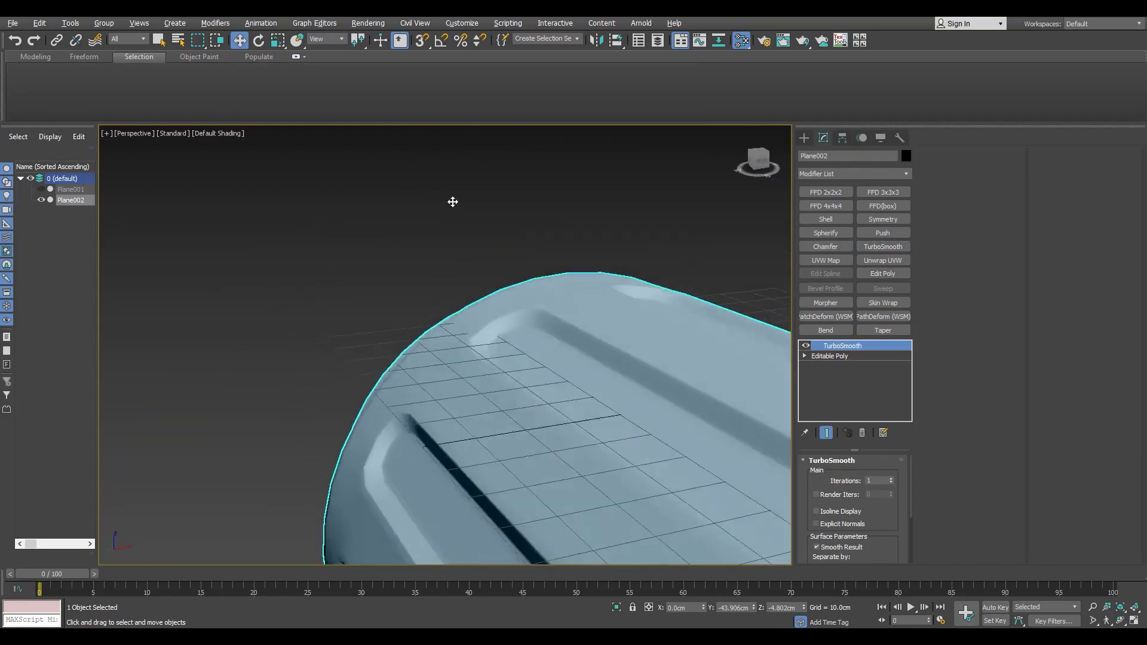
mouse_move(453, 203)
alt+middle_down()
mouse_move(378, 274)
mouse_move(413, 309)
alt+middle_up()
scroll(407, 271, up, 3)
key(F4)
click(890, 478)
key(F4)
scroll(430, 320, down, 5)
key(F4)
scroll(413, 309, down, 5)
scroll(413, 309, up, 8)
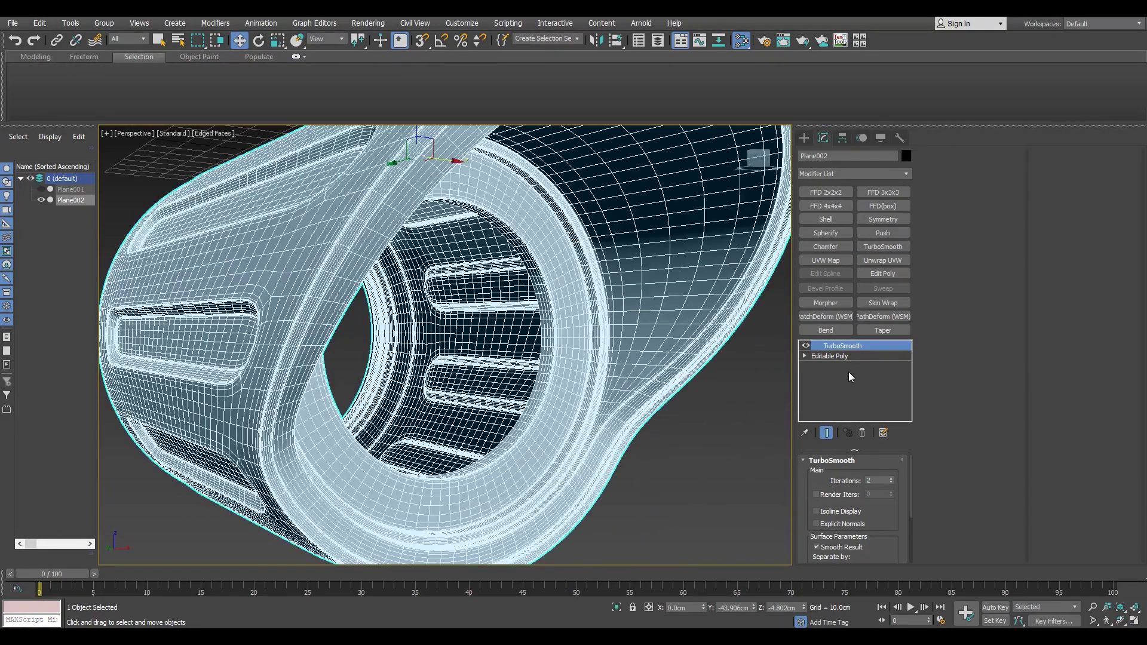
Step: Remove TurboSmooth, select the opening's rim border and Bridge it into an inner lip
click(862, 433)
key(3)
click(538, 357)
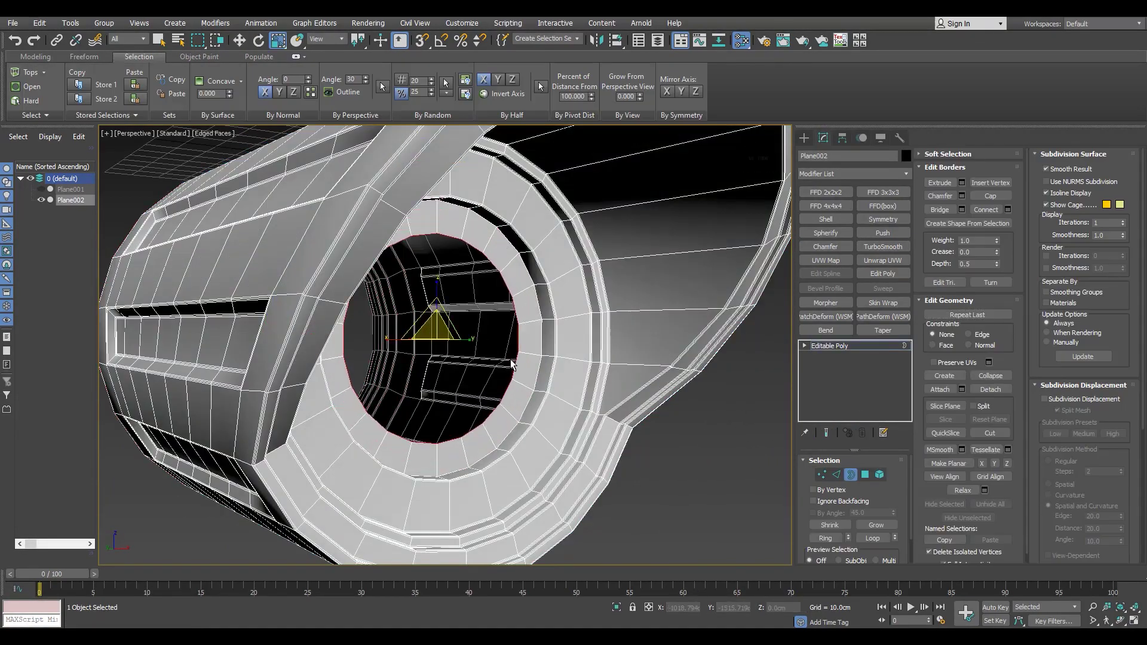
scroll(511, 363, up, 5)
key(2)
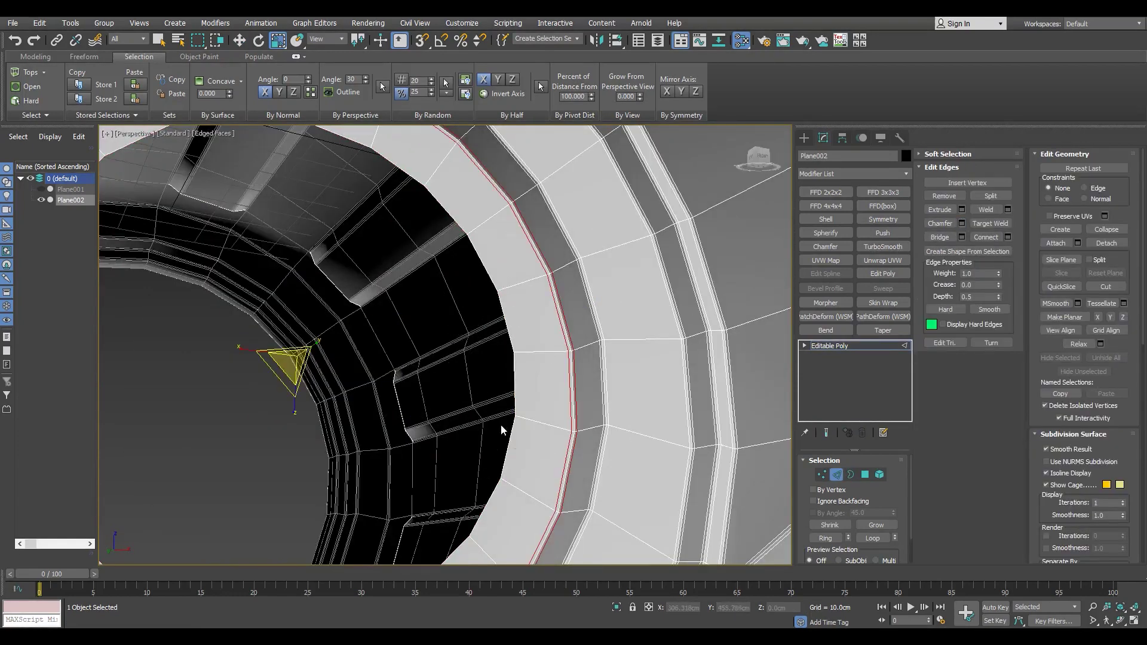
scroll(502, 430, down, 3)
key(3)
key(2)
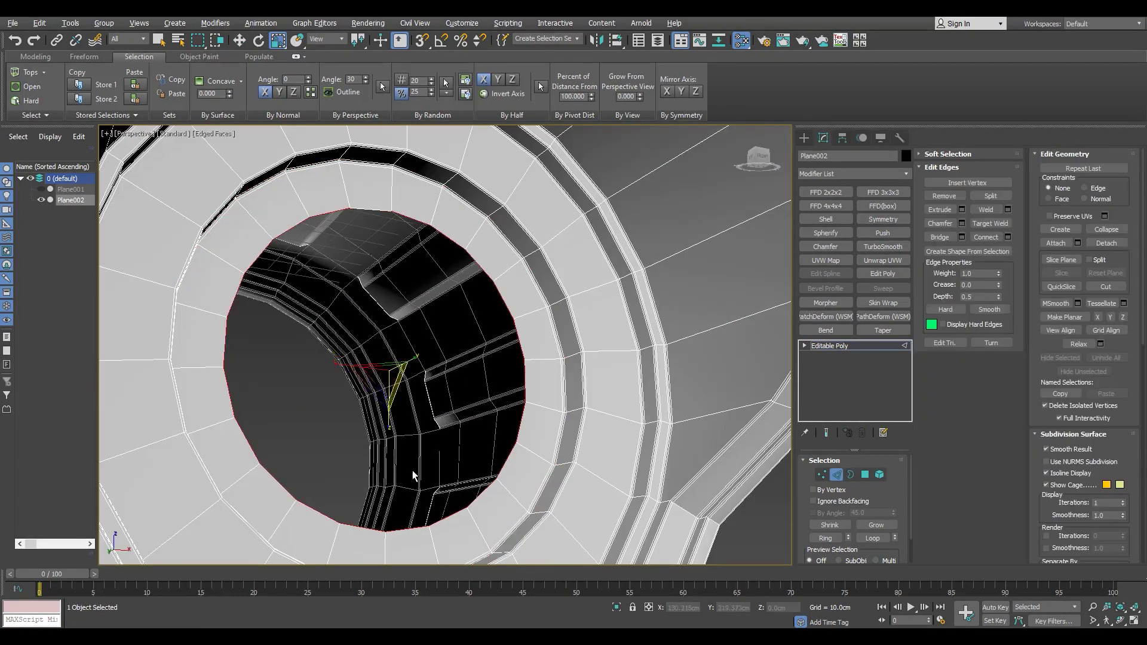
click(940, 238)
Step: Re-apply TurboSmooth at object level and view the deselected tube from the Front
click(849, 346)
click(883, 247)
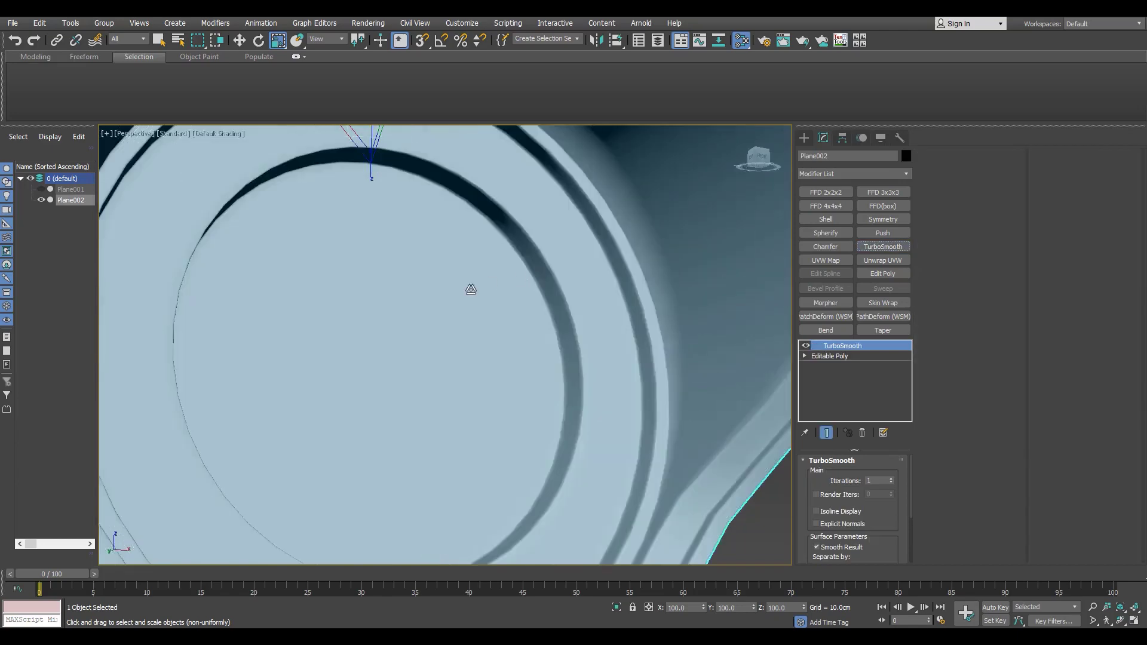
scroll(472, 299, down, 5)
alt+middle_drag(478, 322, 442, 311)
scroll(439, 309, down, 4)
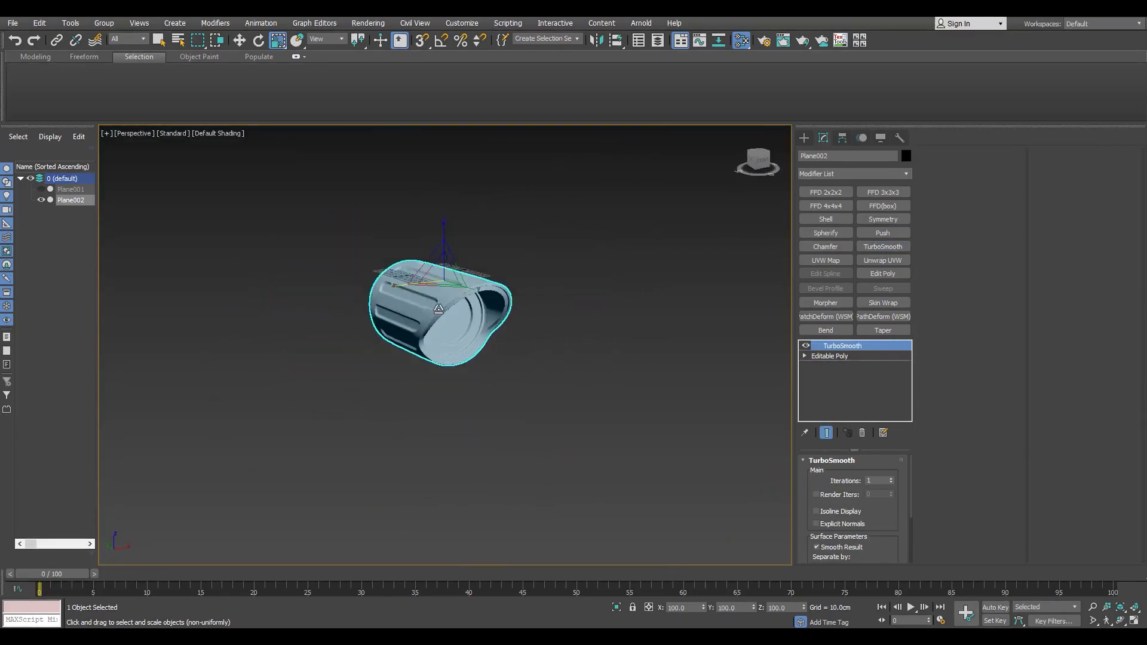
scroll(459, 285, up, 4)
key(ctrl+d)
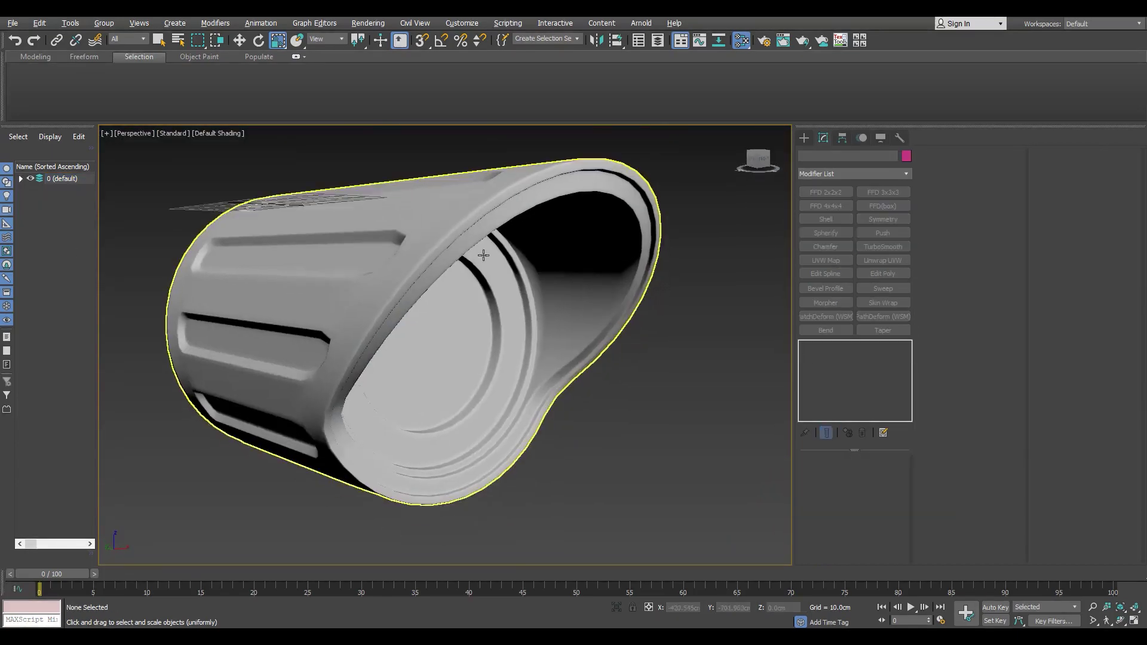
key(f)
key(F4)
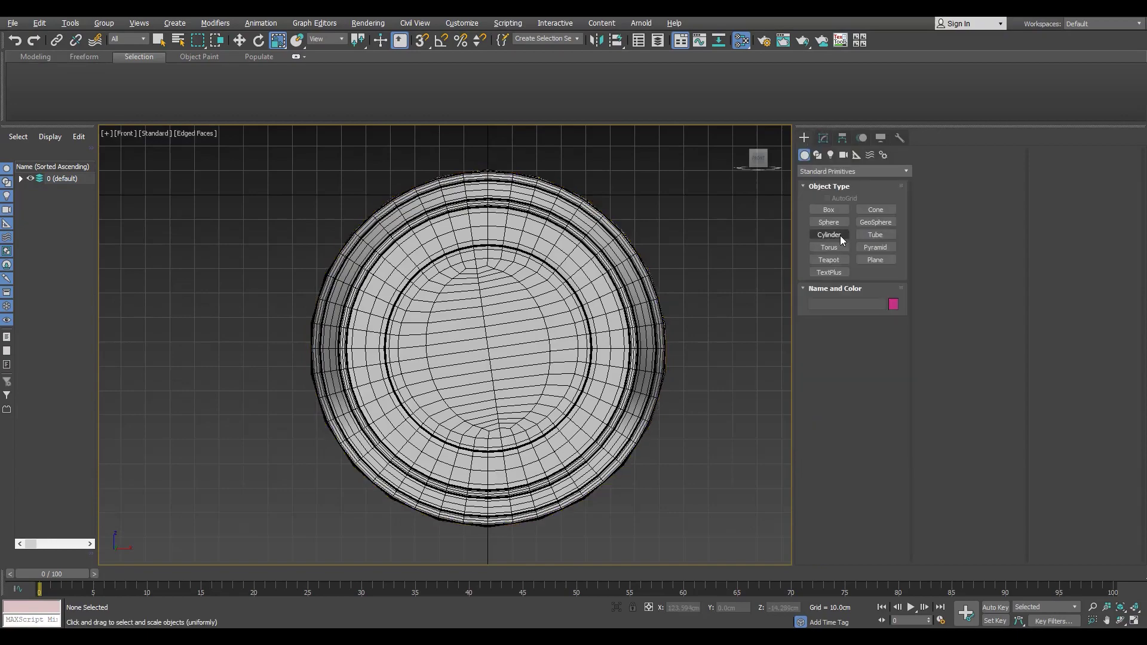
Step: Create a low-segment sphere beside the tube and convert it to Editable Poly
click(840, 235)
middle_drag(785, 422, 639, 422)
drag(626, 370, 729, 394)
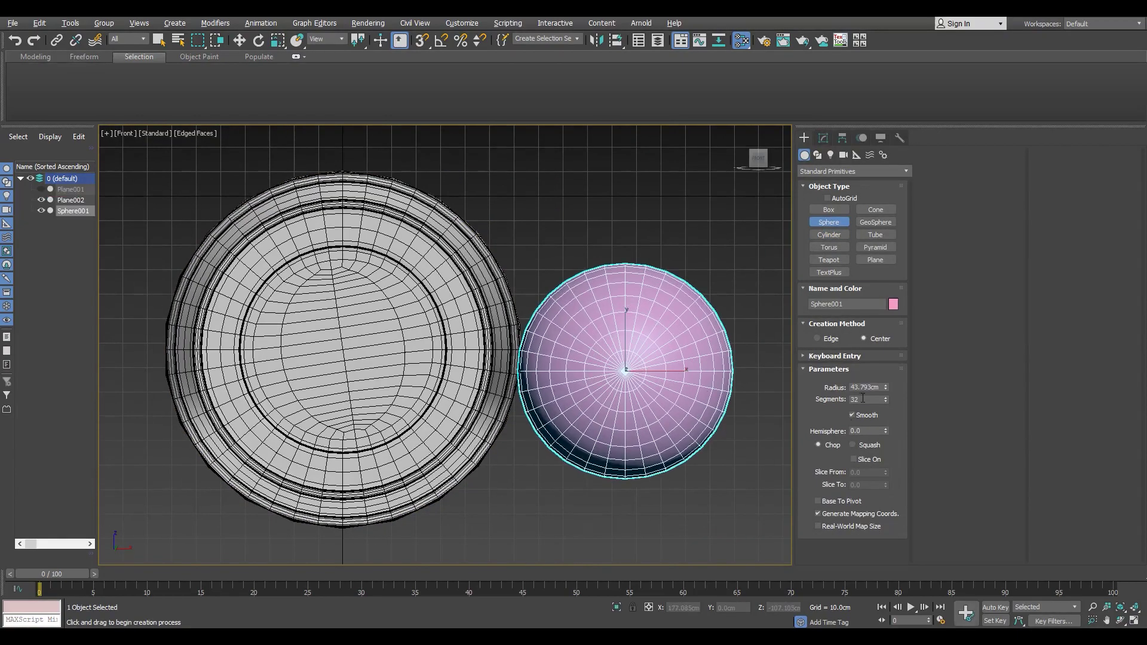
key(Return)
scroll(618, 364, up, 1)
key(F3)
scroll(647, 361, up, 3)
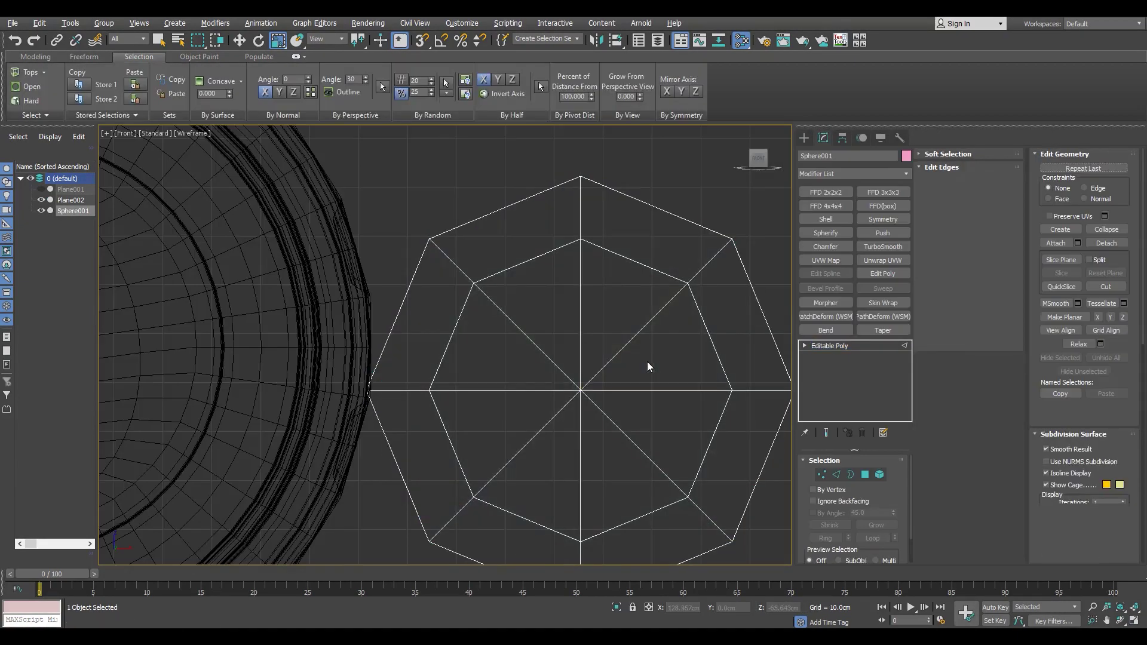
Step: Apply Spherify to the sphere and move it over the tube's opening
click(839, 345)
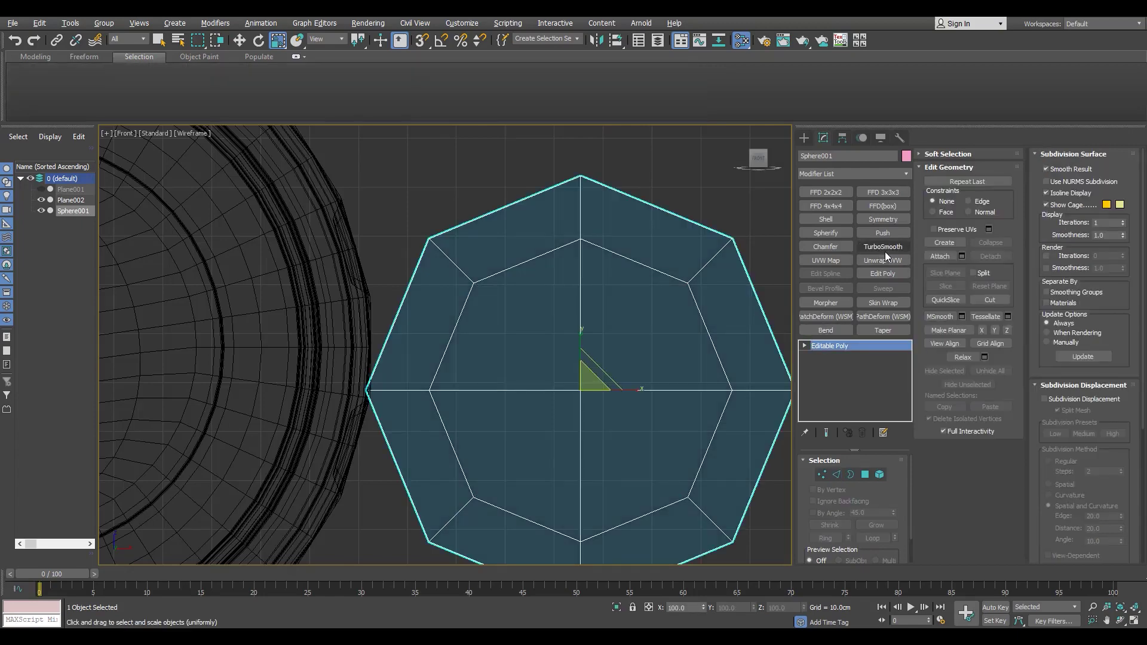
click(828, 233)
scroll(706, 345, down, 4)
key(F3)
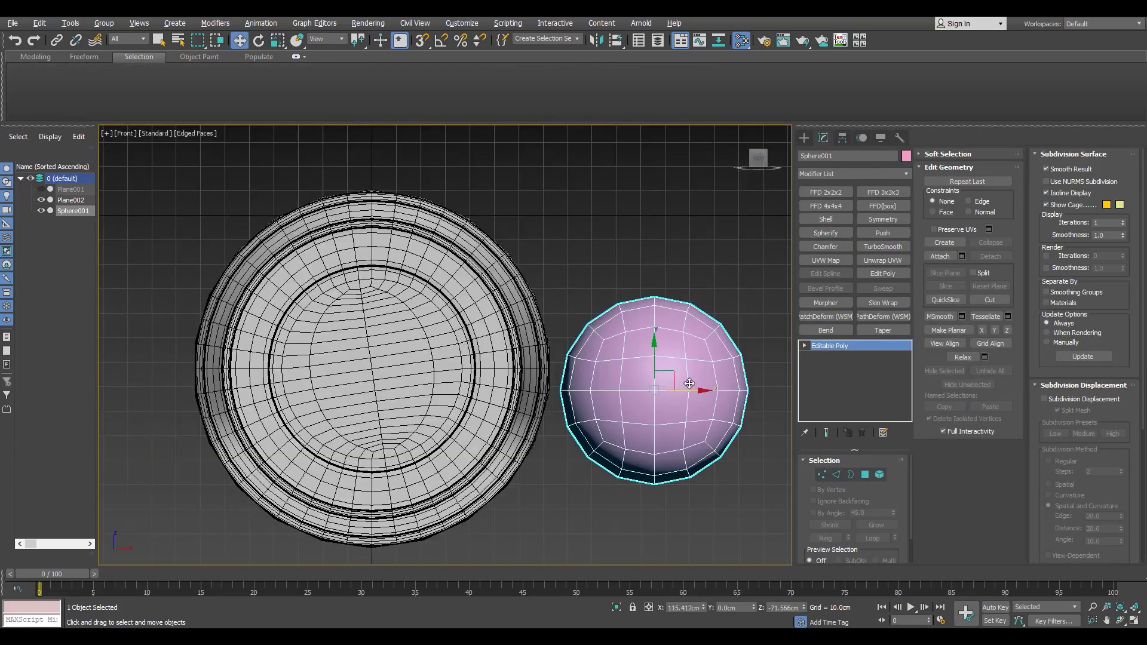
key(w)
drag(670, 383, 440, 381)
key(alt+w)
key(alt+w)
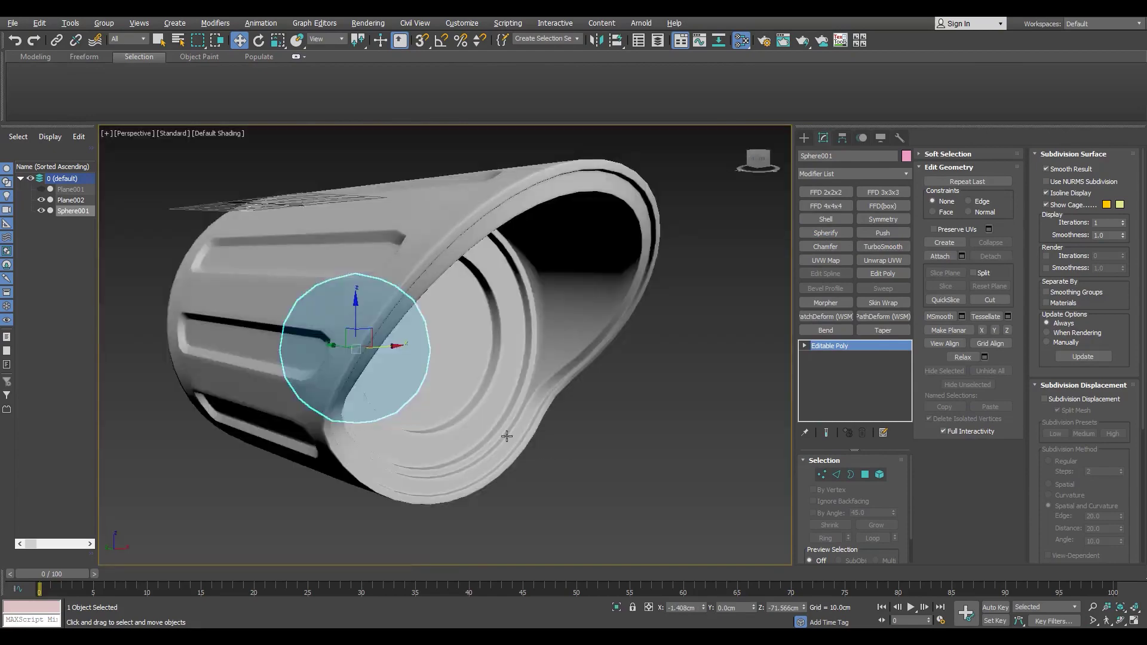
alt+middle_drag(466, 346, 518, 350)
key(F4)
scroll(519, 350, up, 3)
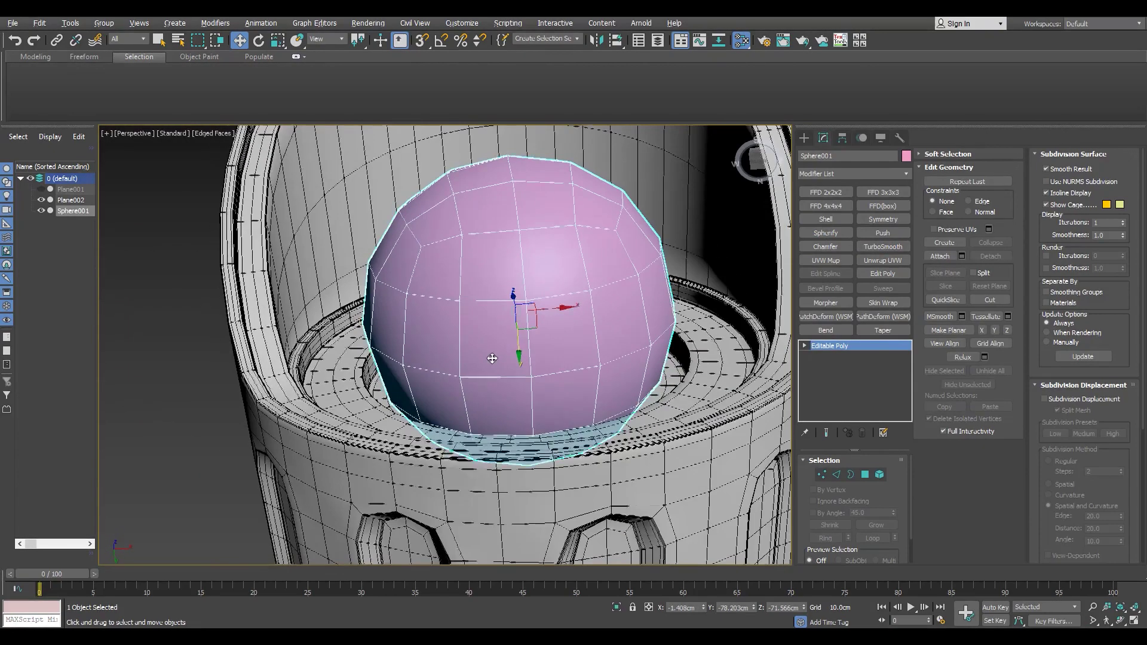
Step: TurboSmooth the sphere, squash it flat into a disc, and isolate it
click(883, 247)
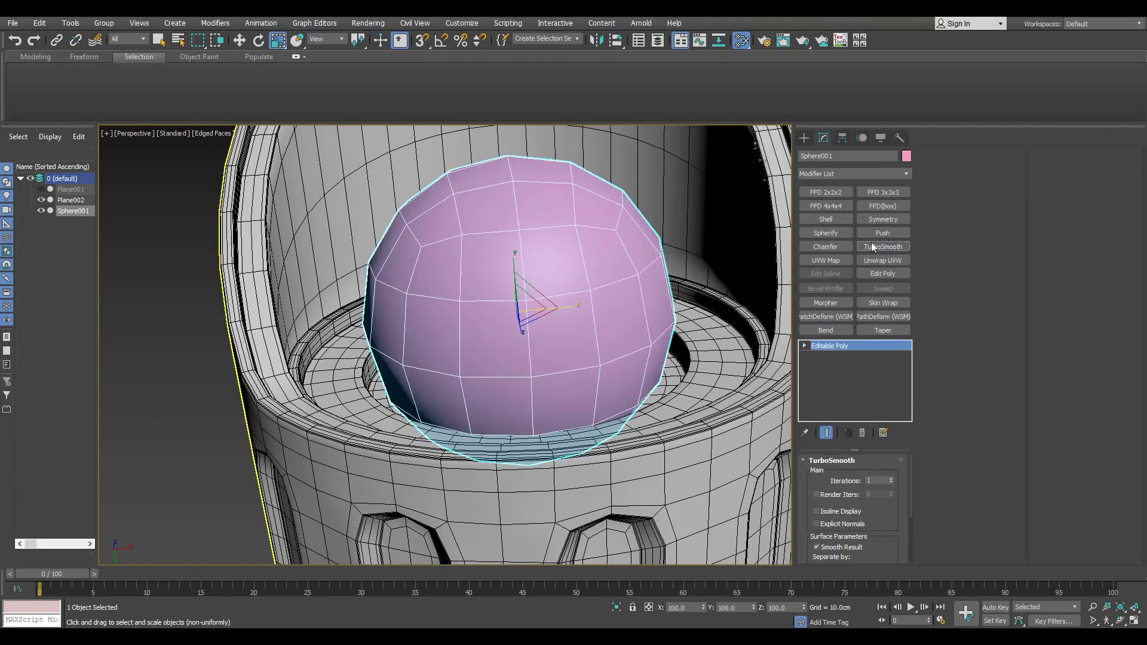
drag(518, 264, 528, 358)
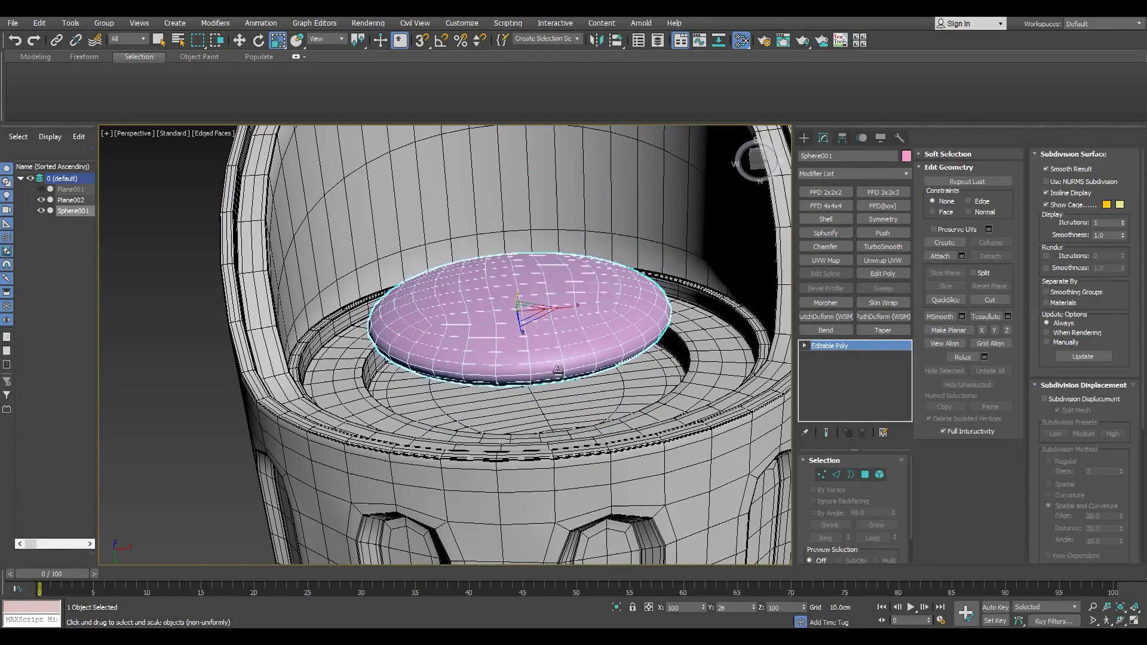
key(w)
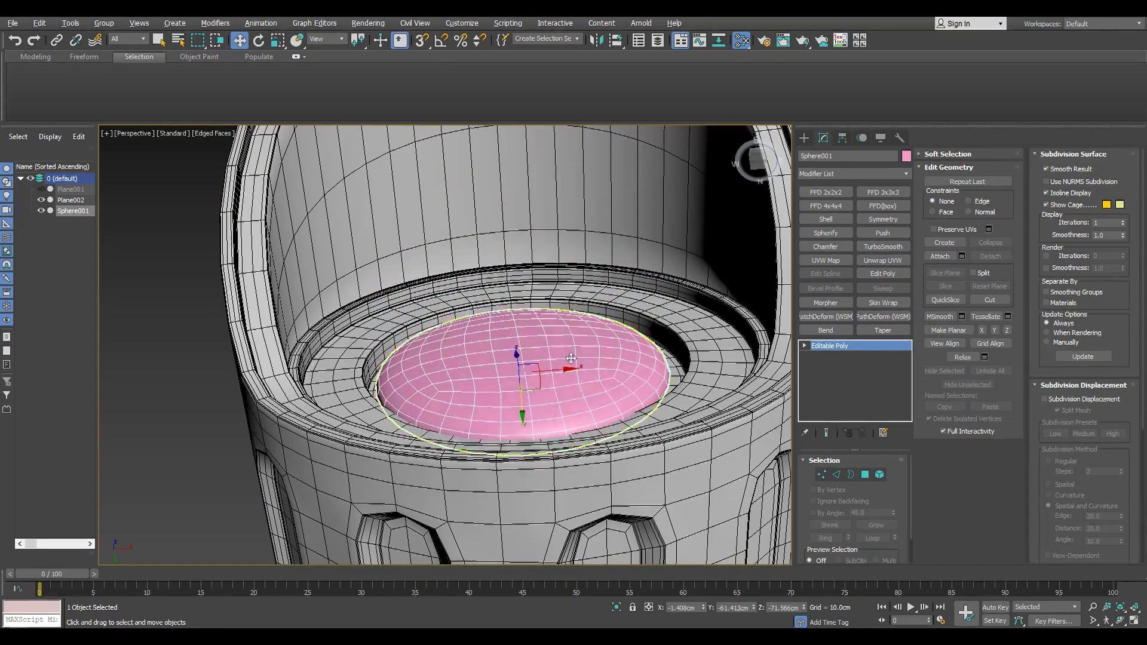
key(alt+q)
key(2)
alt+middle_drag(542, 379, 520, 266)
Step: Select and grow the disc's front faces, then push them back to flatten the front
key(4)
click(410, 398)
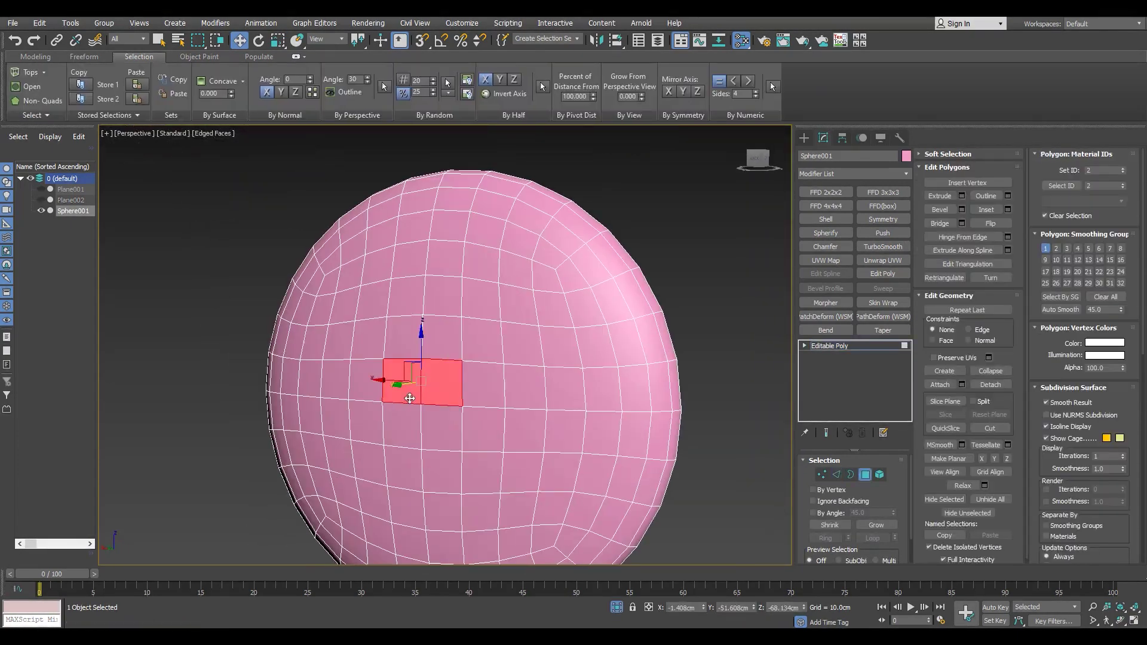
click(876, 525)
mouse_move(478, 358)
alt+middle_down()
mouse_move(435, 353)
mouse_move(453, 351)
alt+middle_up()
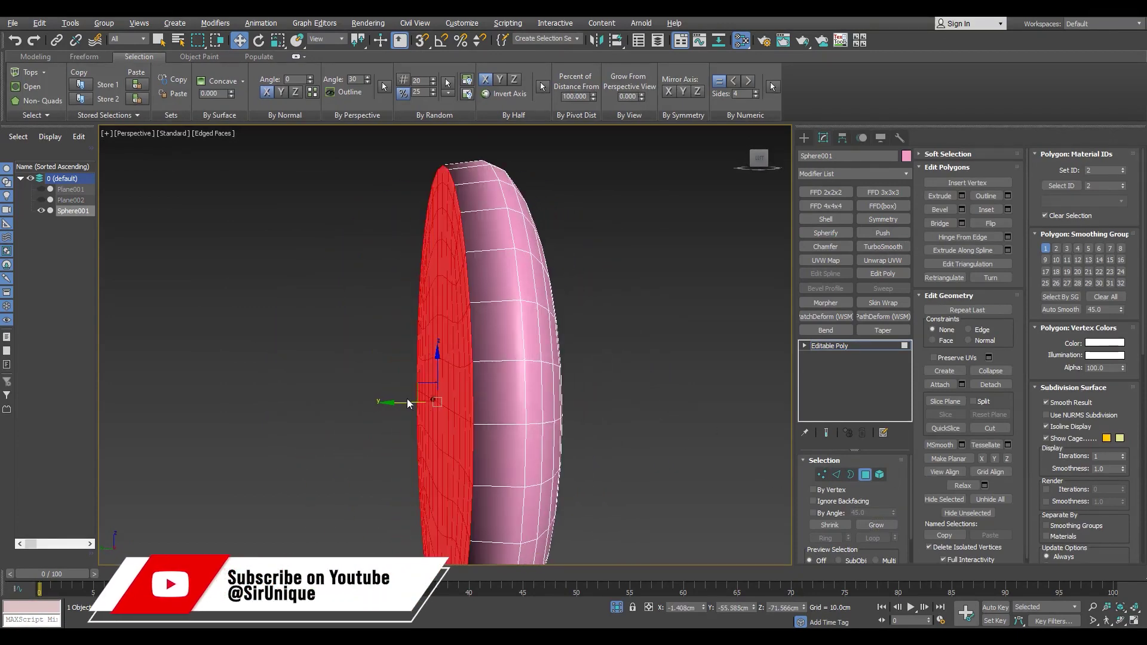
drag(410, 403, 523, 358)
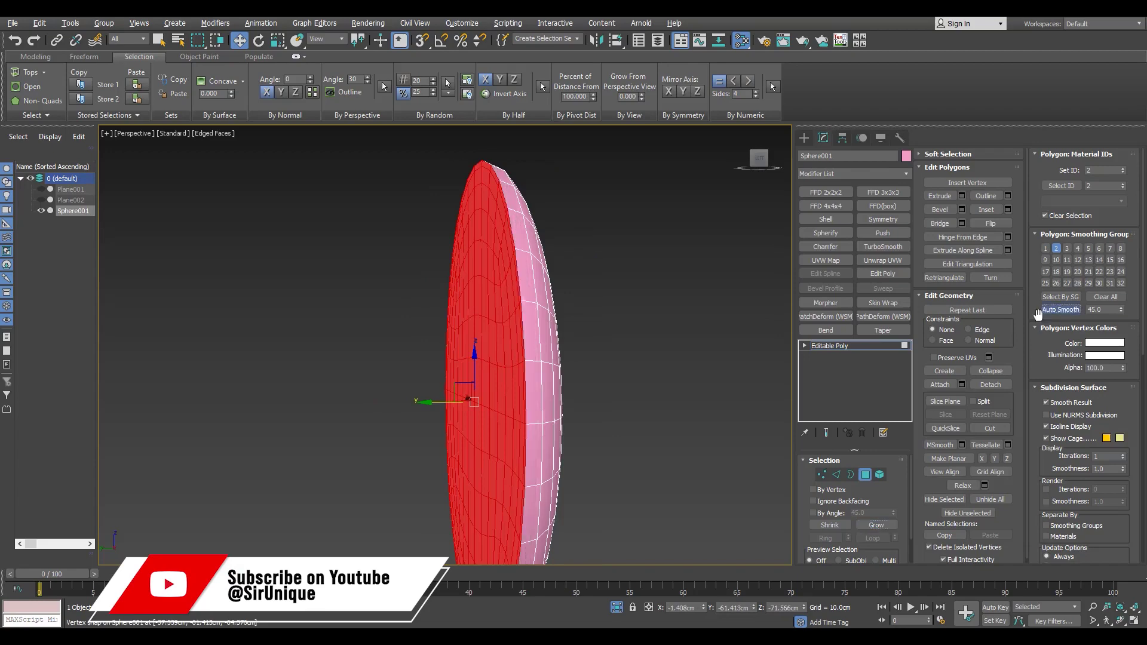
alt+middle_drag(478, 359, 508, 355)
Step: Chamfer the disc's rim edge by 0.757cm
key(2)
scroll(568, 277, up, 3)
click(961, 224)
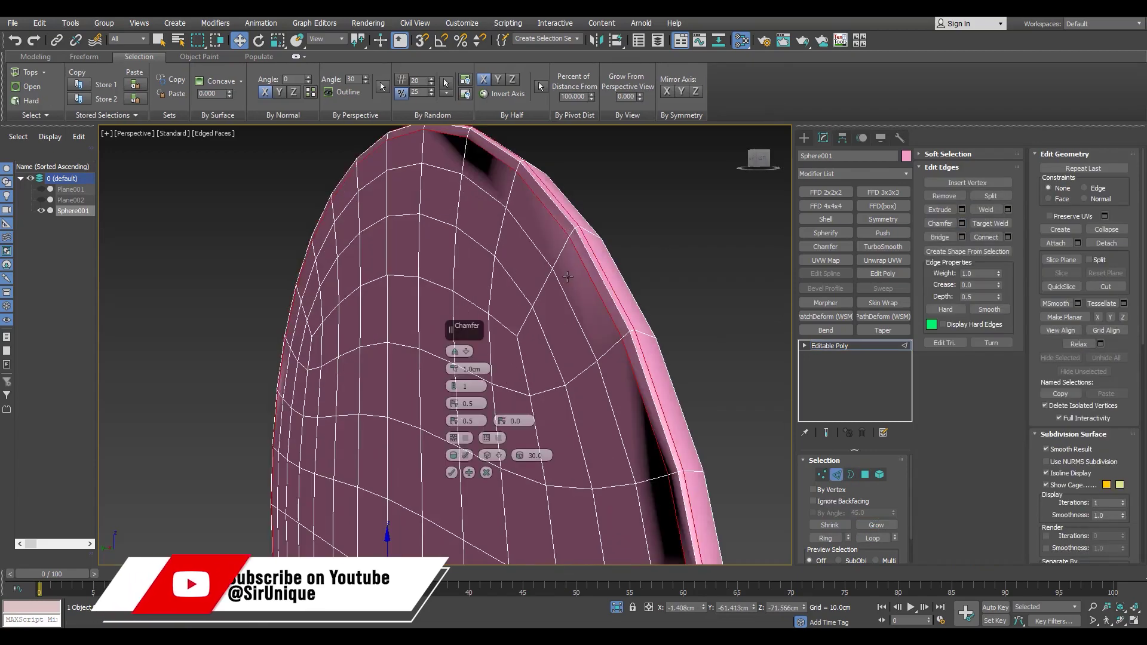
drag(454, 369, 456, 373)
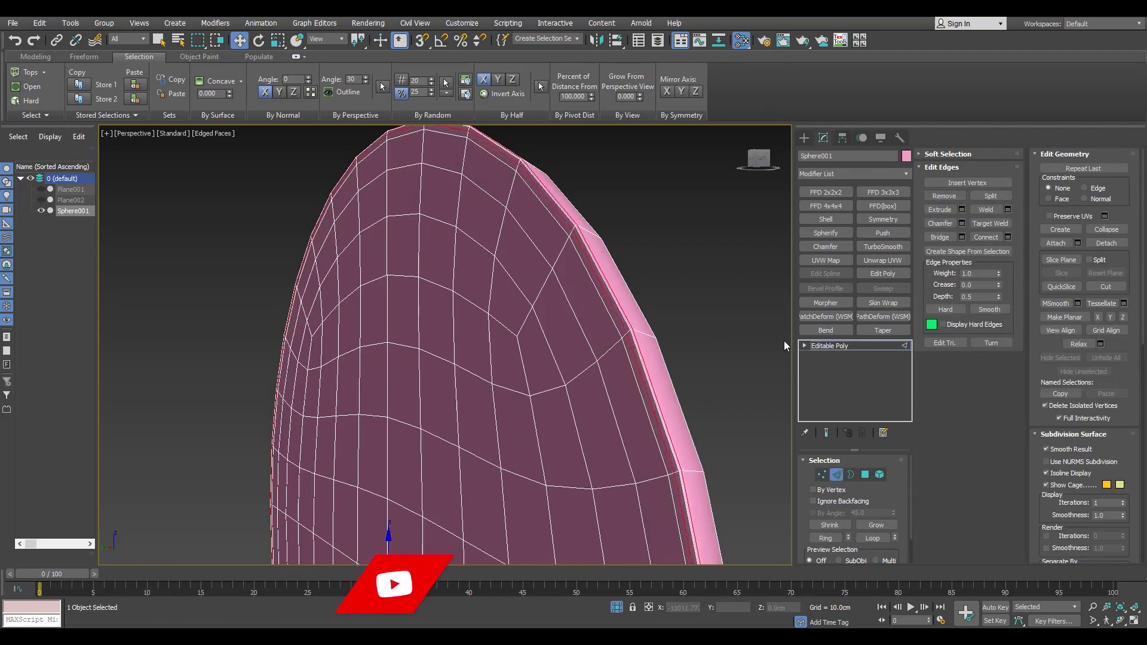
key(2)
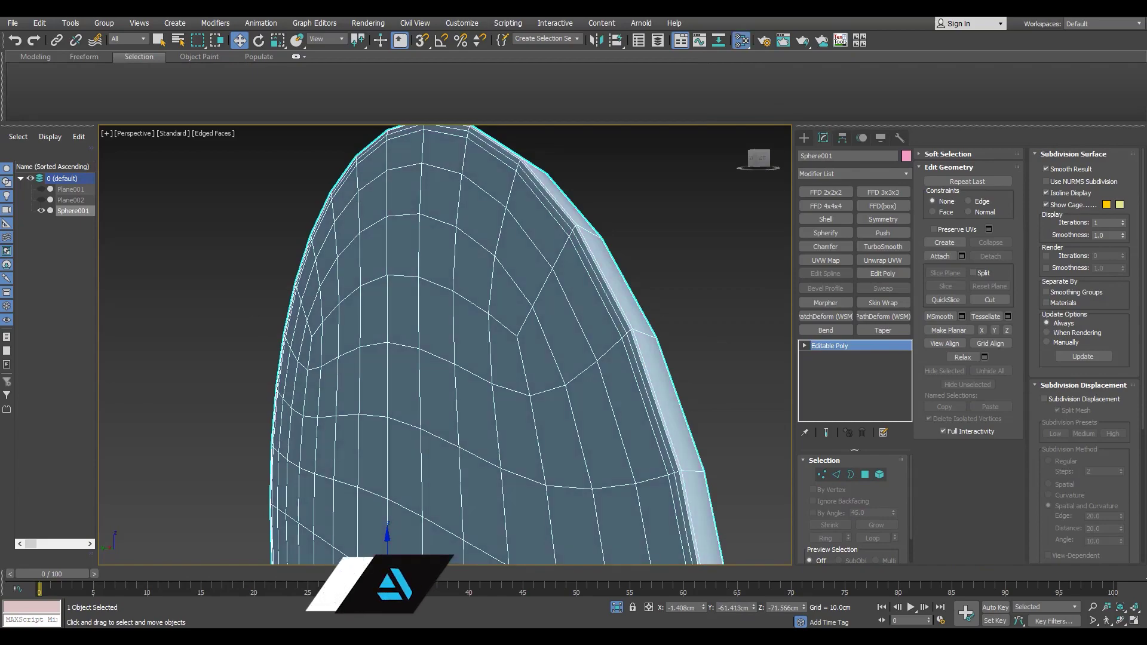
Step: Exit isolation, switch to Front view and uniformly scale the disc to about 112%
key(z)
key(alt+q)
key(f)
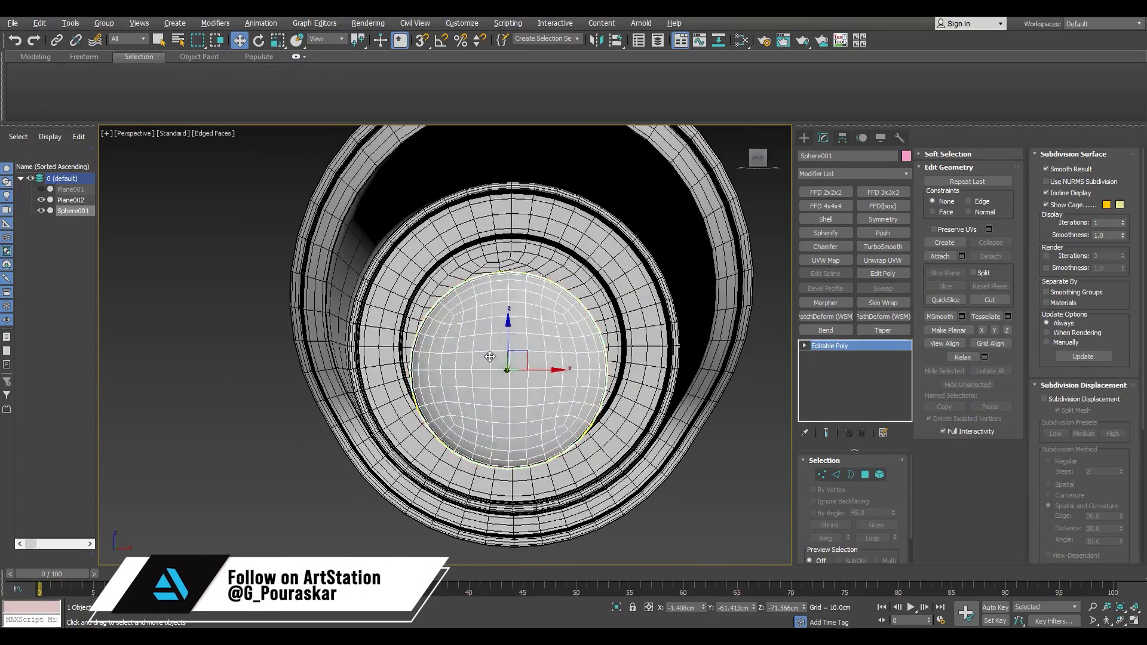
scroll(570, 312, up, 4)
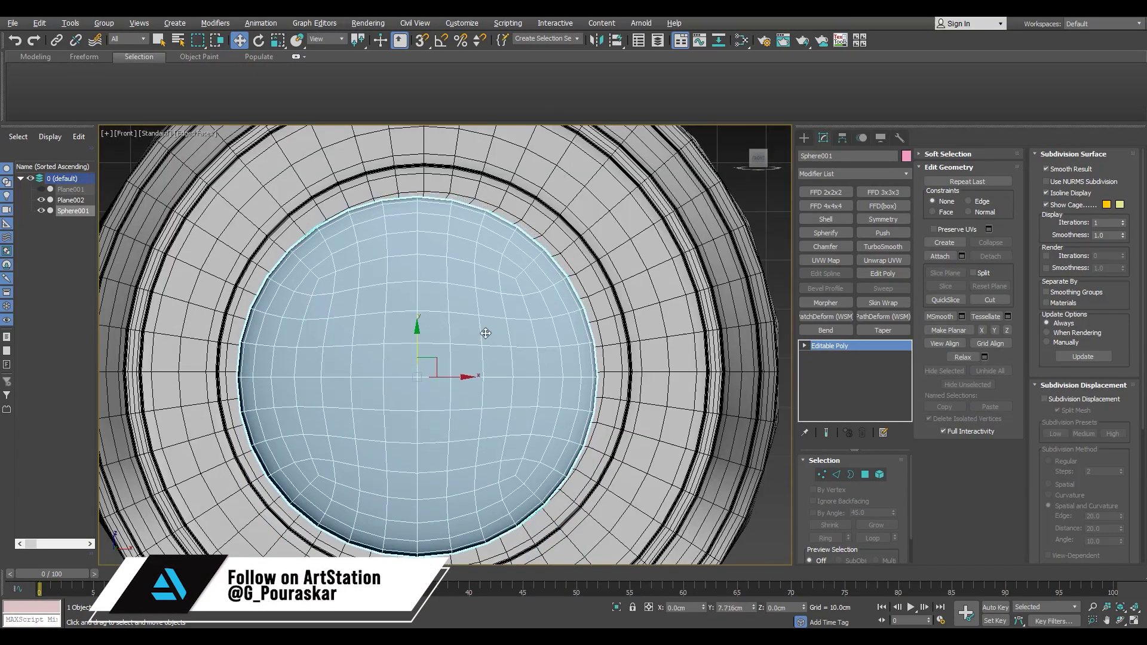
key(r)
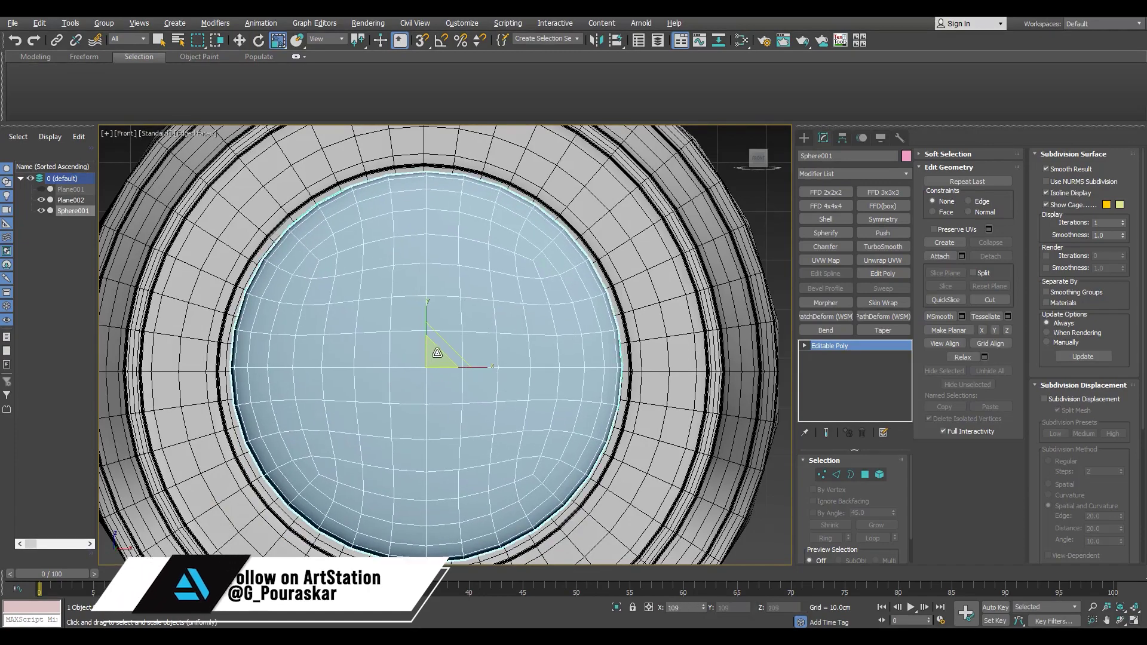
drag(444, 361, 410, 321)
key(w)
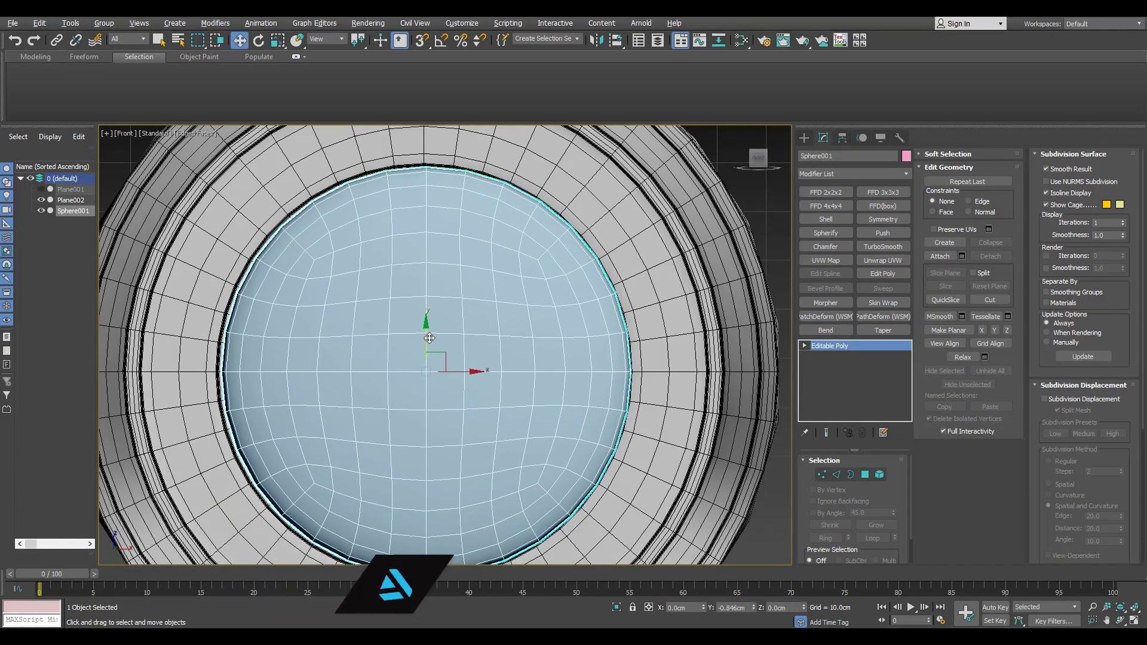